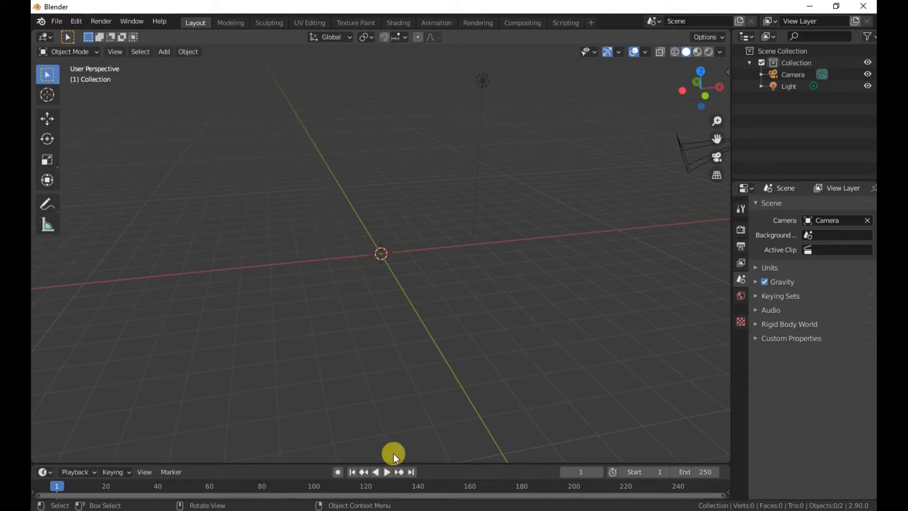
Enlarge the timeline area below the 3D viewport
drag(425, 462, 441, 427)
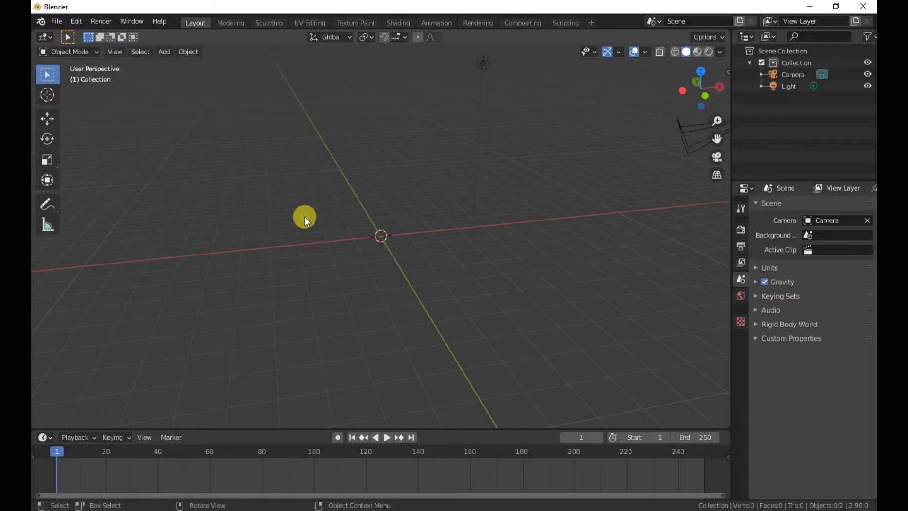
key(shift+a)
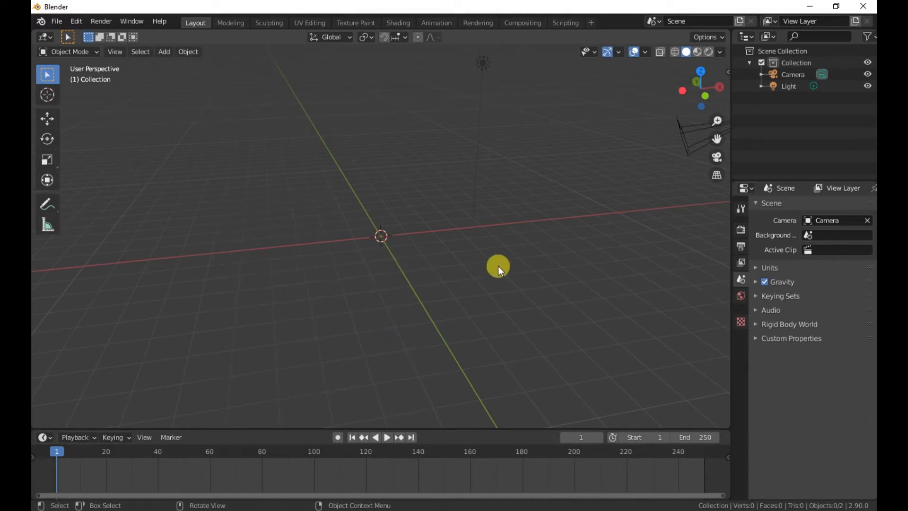
Find add-ons matching "extr" in the preferences, enable Add Mesh: Extra Objects, and close the preferences
click(77, 21)
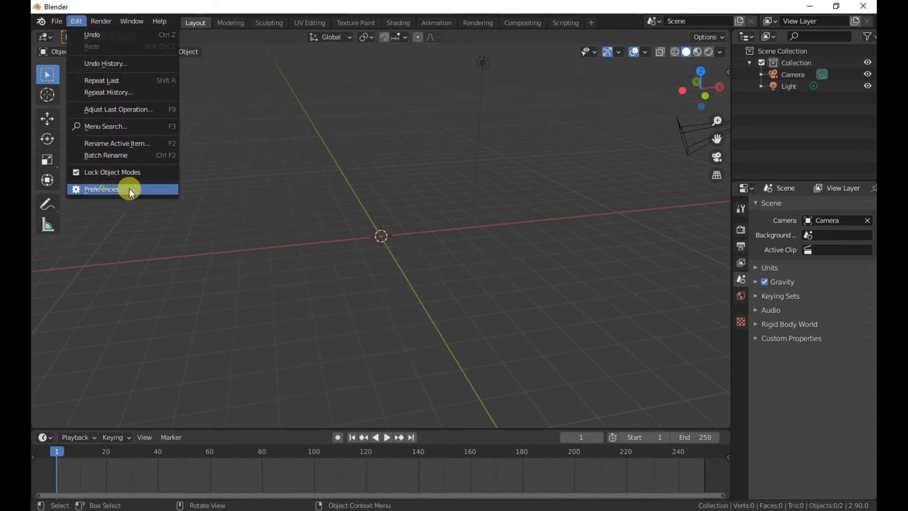
click(115, 186)
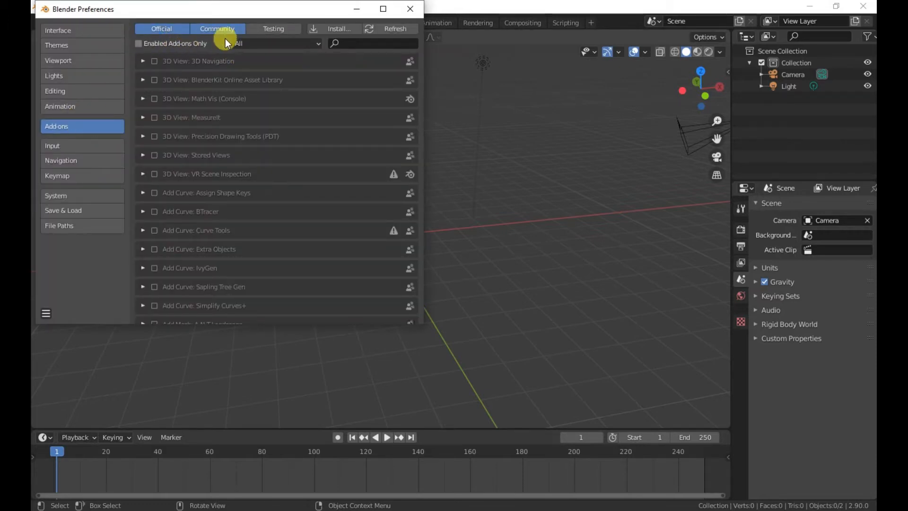
click(351, 42)
text(e)
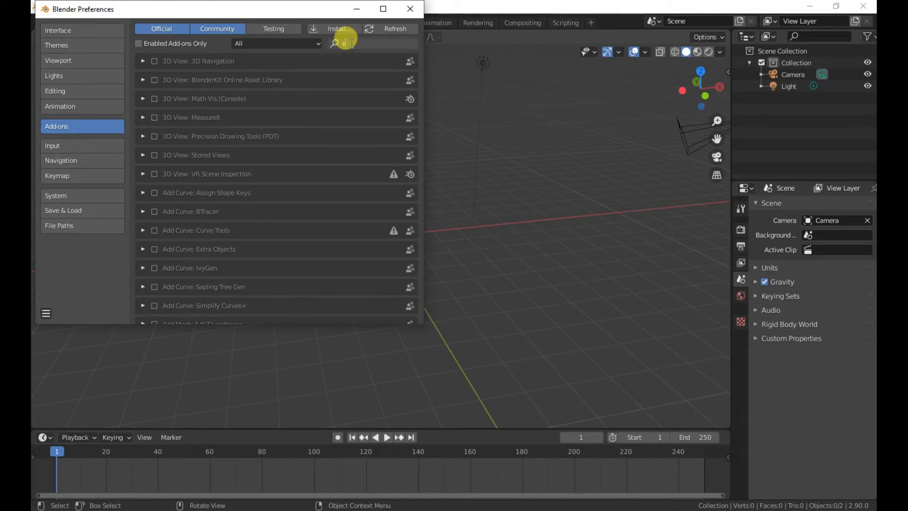
text(x)
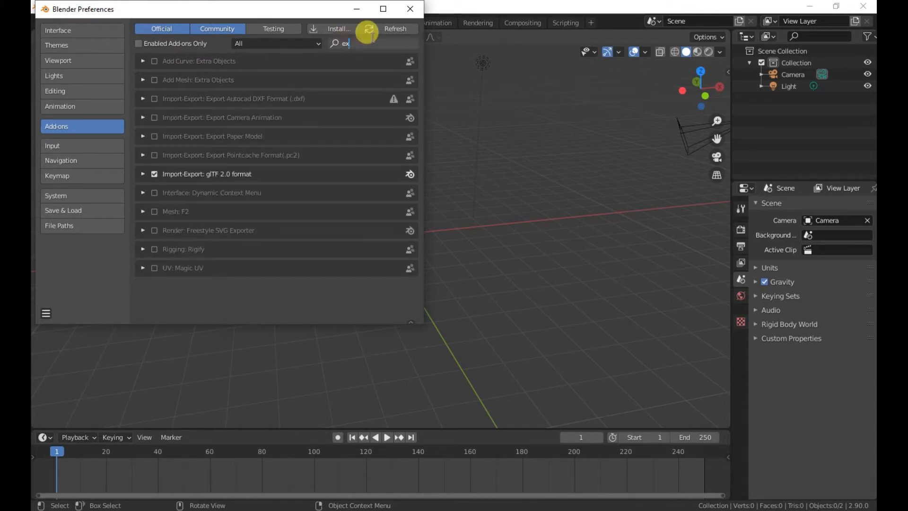
text(tr)
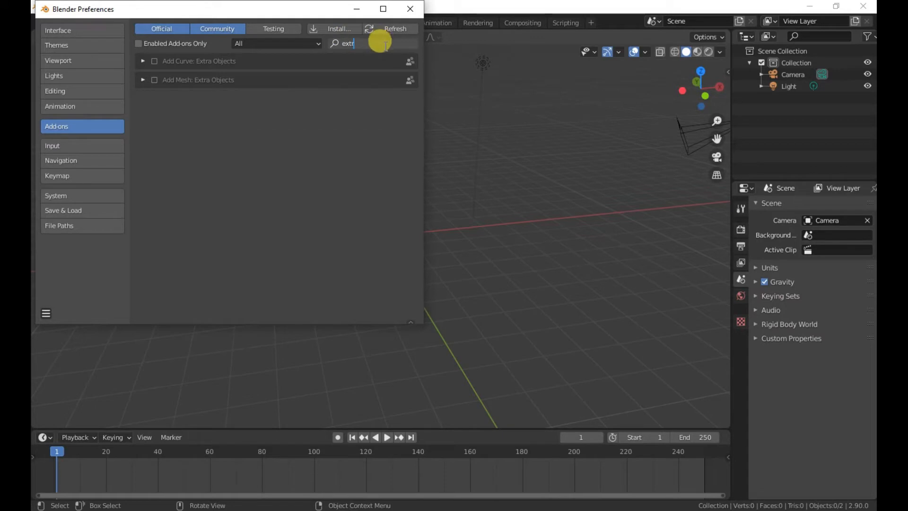
click(154, 80)
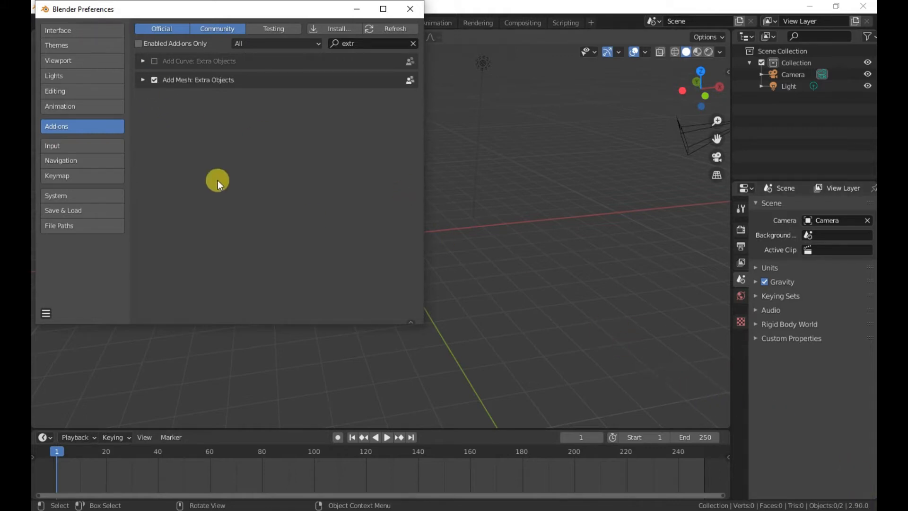
click(141, 80)
click(142, 79)
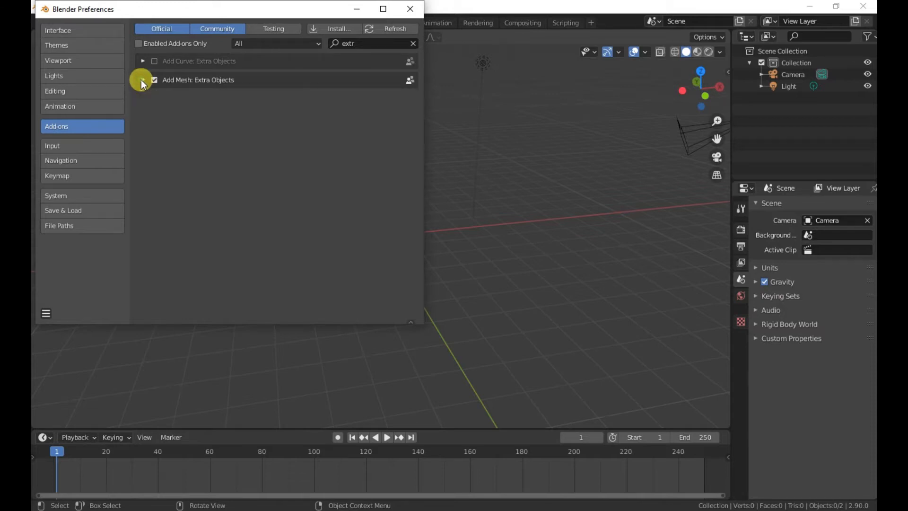
click(410, 9)
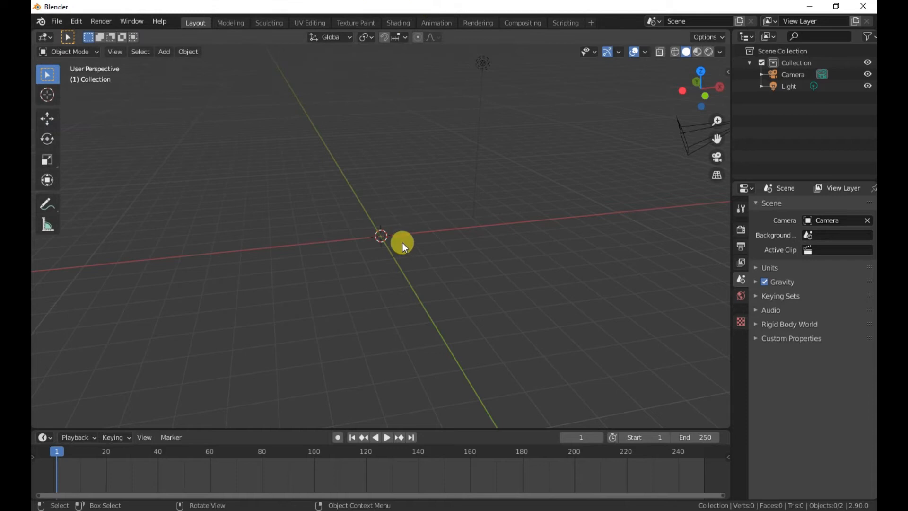
Add a Gear mesh at the world origin
key(shift+a)
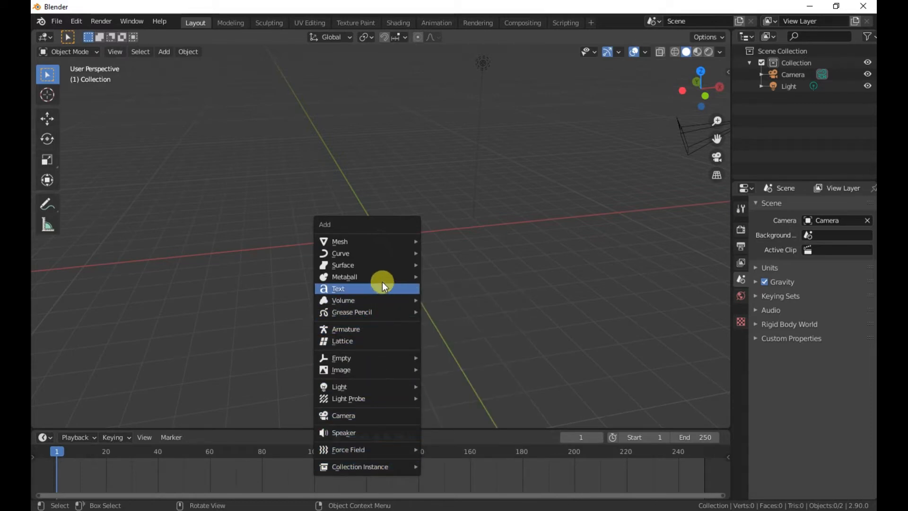
mouse_move(379, 242)
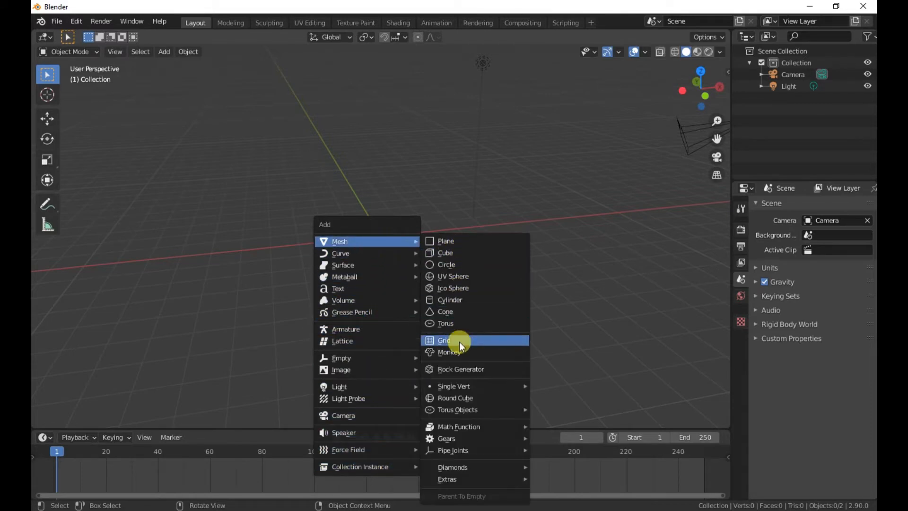
mouse_move(498, 435)
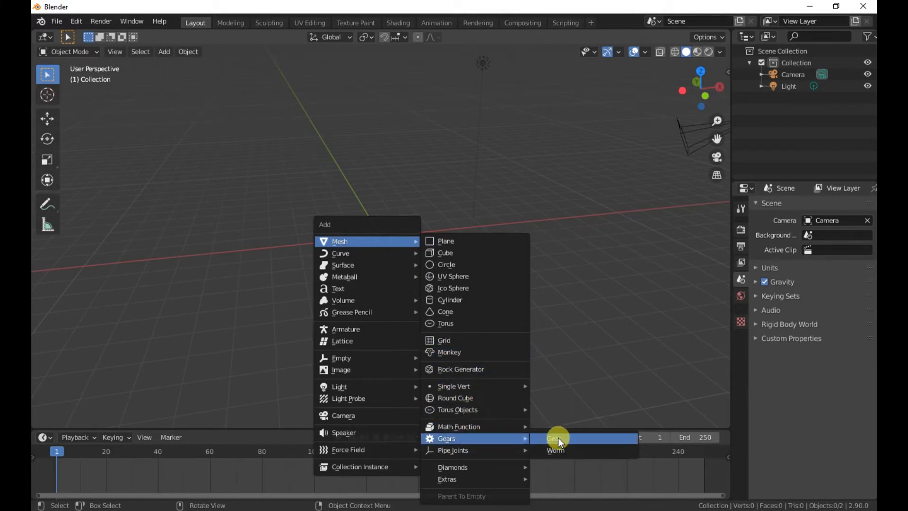
click(558, 438)
middle_drag(448, 237, 404, 291)
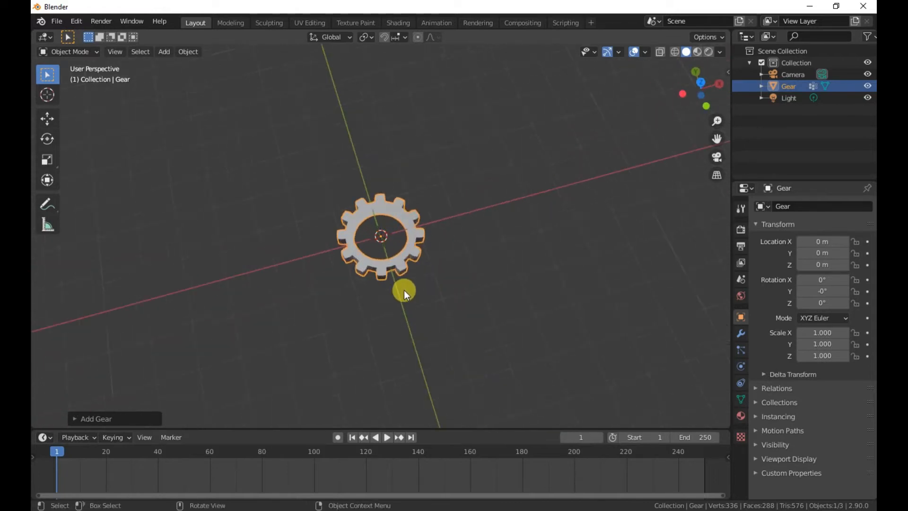
scroll(382, 288, up, 3)
Set the new gear's number of teeth to 8
click(87, 417)
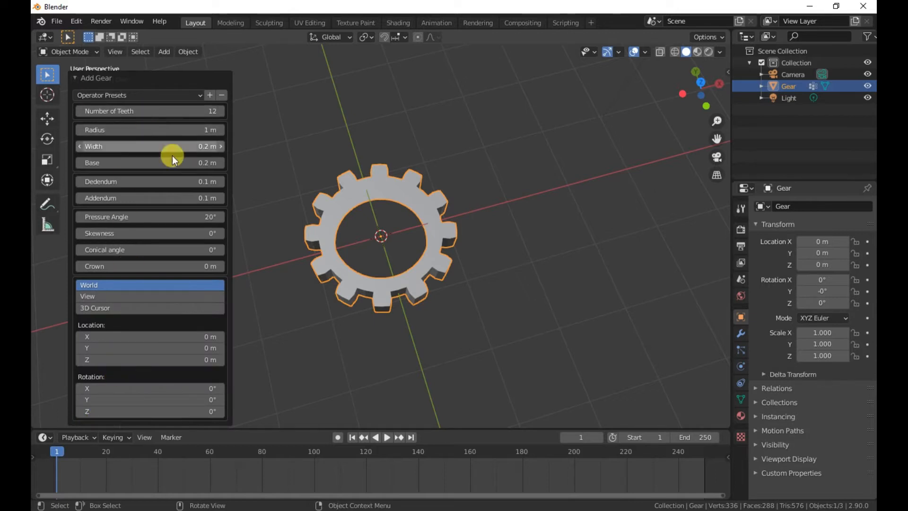
mouse_move(136, 110)
mouse_down()
mouse_move(222, 110)
mouse_move(118, 110)
mouse_move(158, 110)
mouse_move(118, 111)
mouse_move(130, 110)
mouse_up()
middle_drag(446, 257, 468, 197)
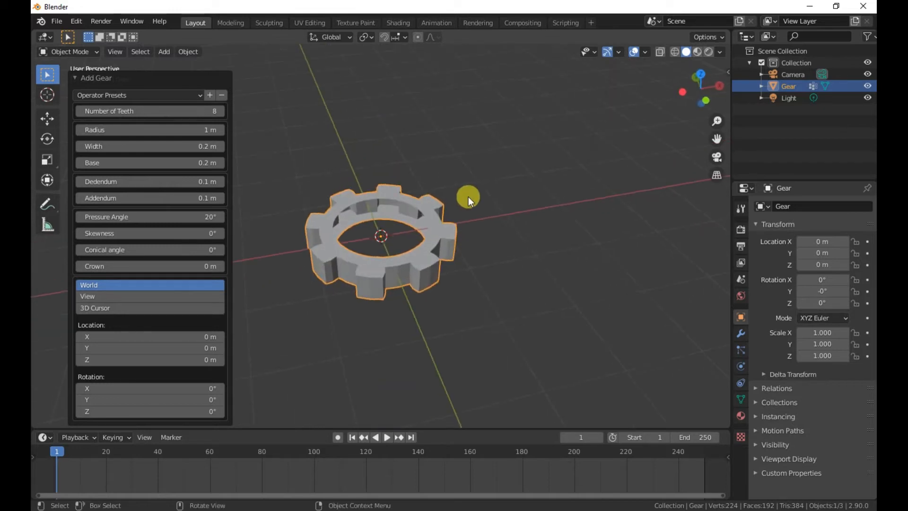
click(618, 273)
Enter Edit Mode on the gear with a close view of its open inner ring
middle_drag(439, 279, 375, 259)
click(404, 206)
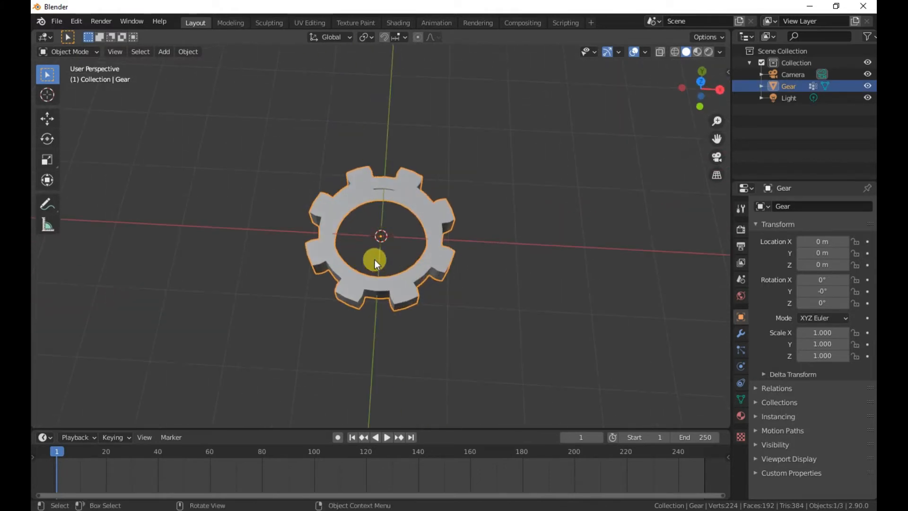
key(shift+grave)
key(w)
key(s)
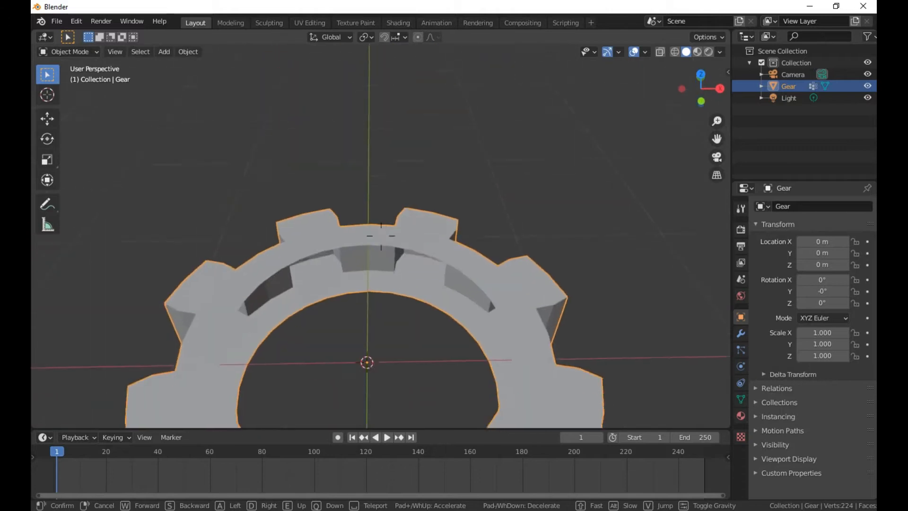
click(389, 240)
key(Tab)
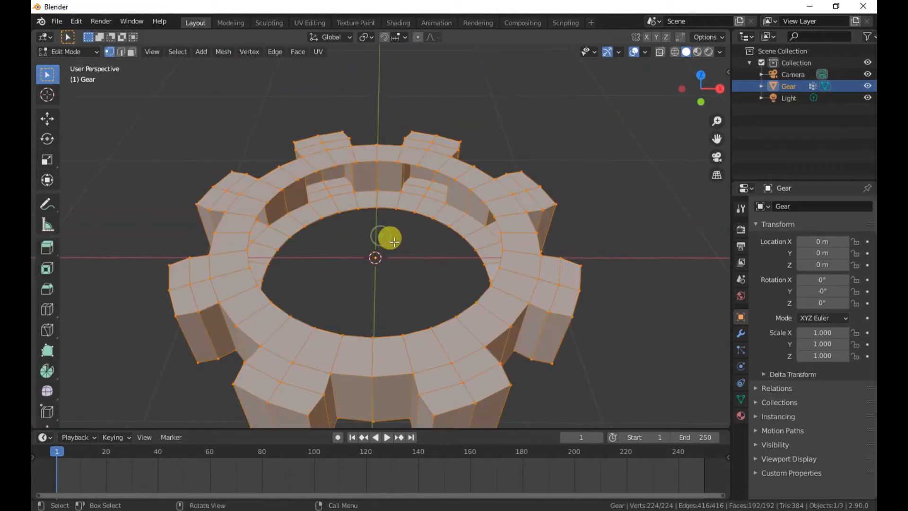
Try to close the gear's open inner wall by applying Grid Fill to its upper and lower inner edge loops
alt+click(402, 207)
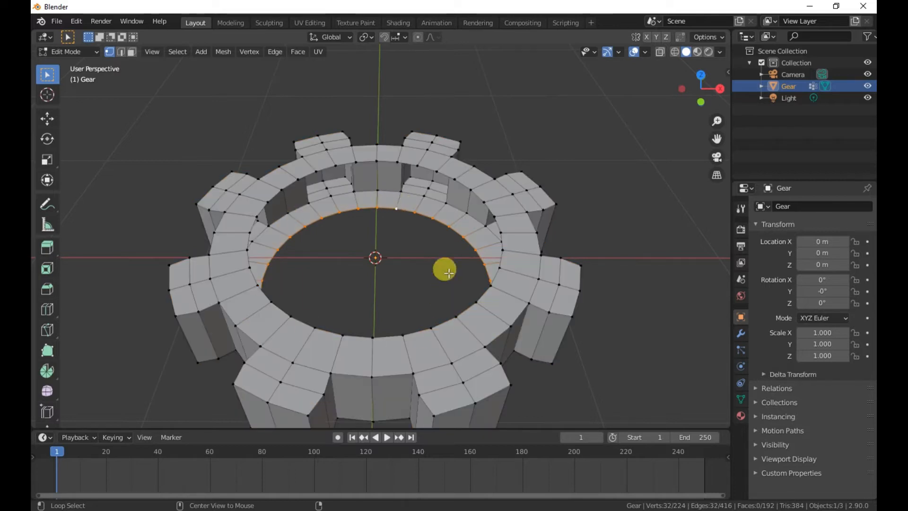
middle_drag(399, 235, 416, 246)
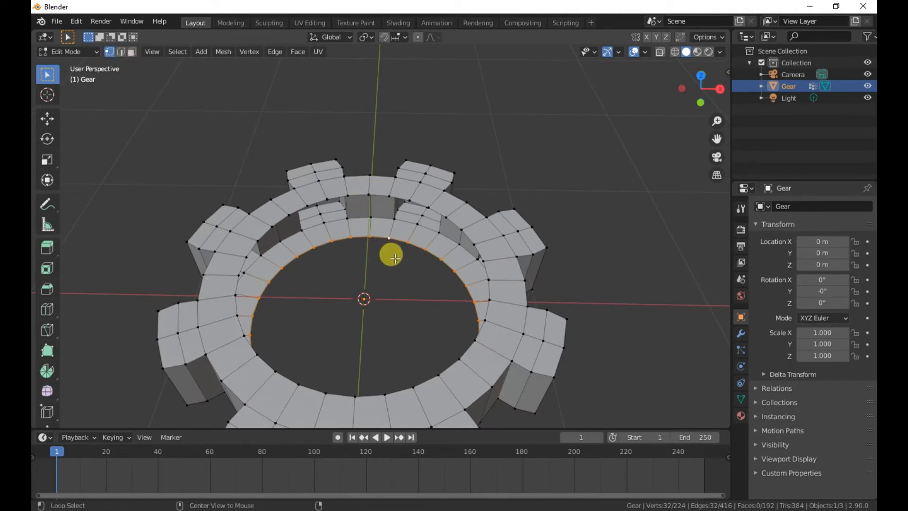
alt+shift+click(378, 193)
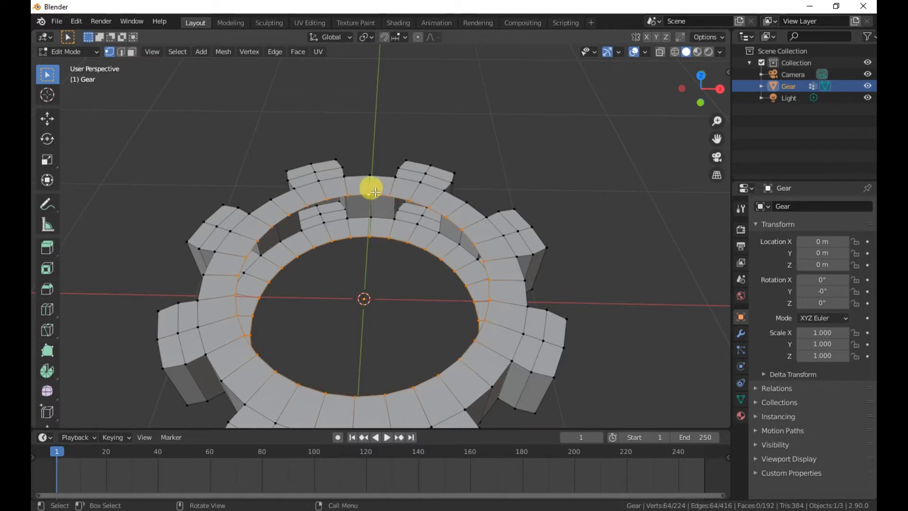
click(253, 56)
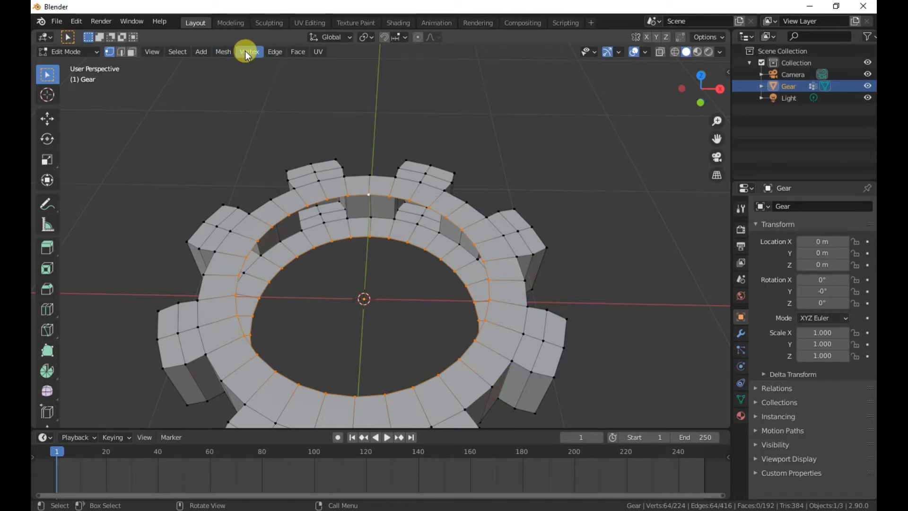
click(300, 52)
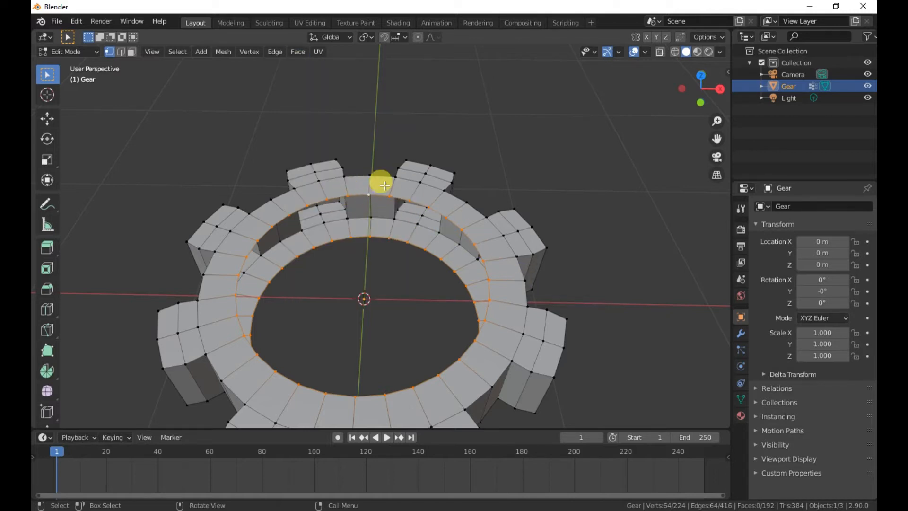
click(303, 52)
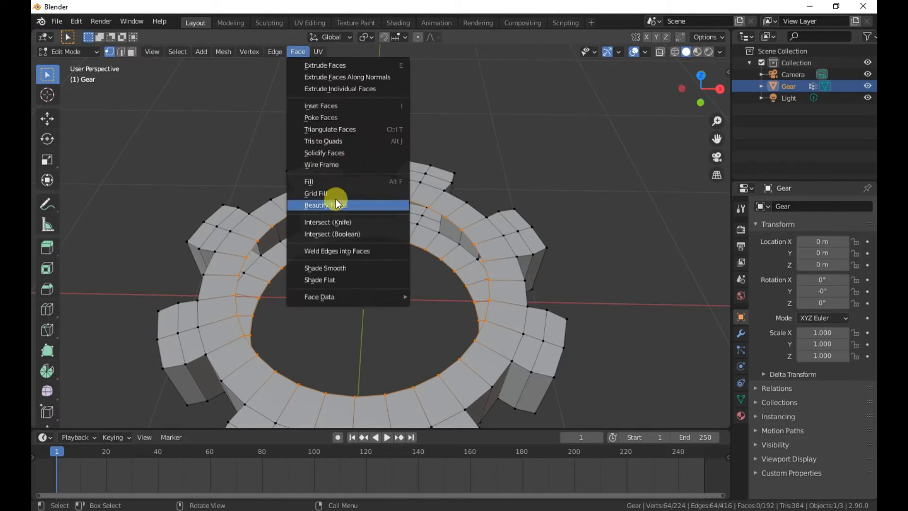
click(331, 194)
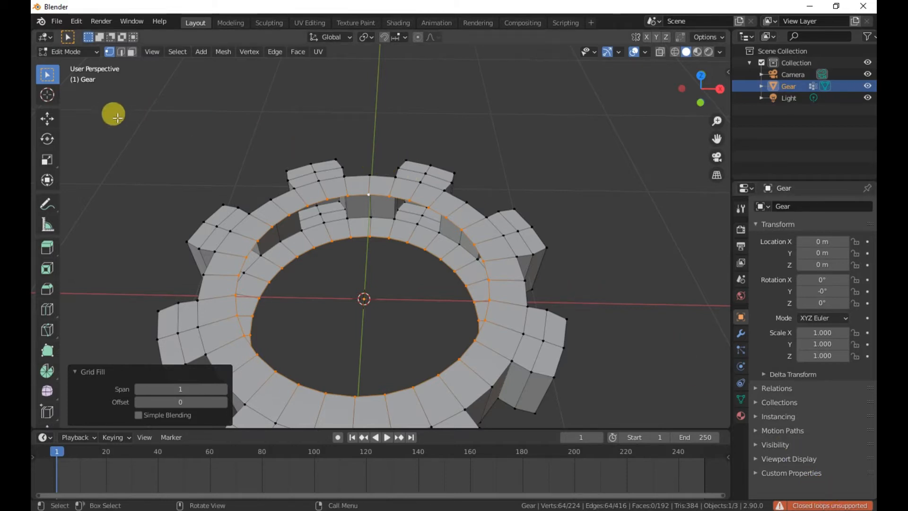
In edge selection mode, create one face between a matching pair of upper and lower edges on the gear's inner rim
click(121, 52)
click(379, 235)
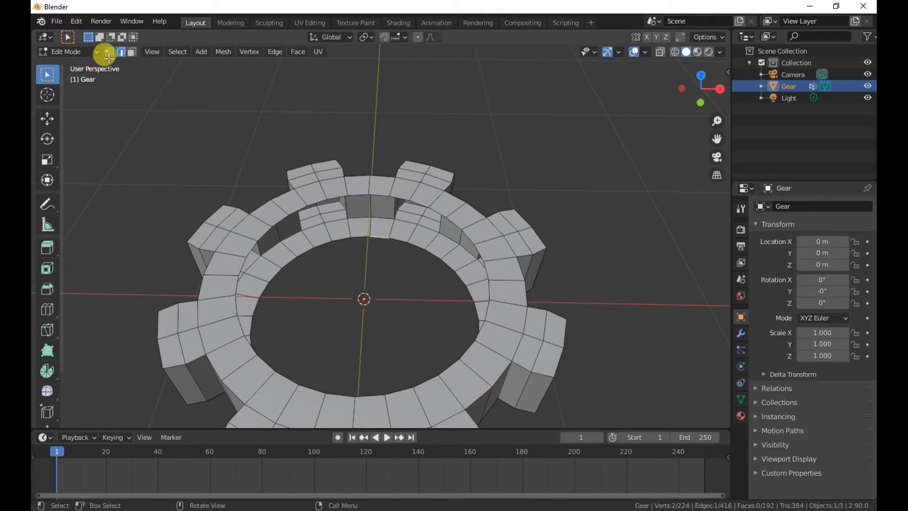
shift+click(368, 194)
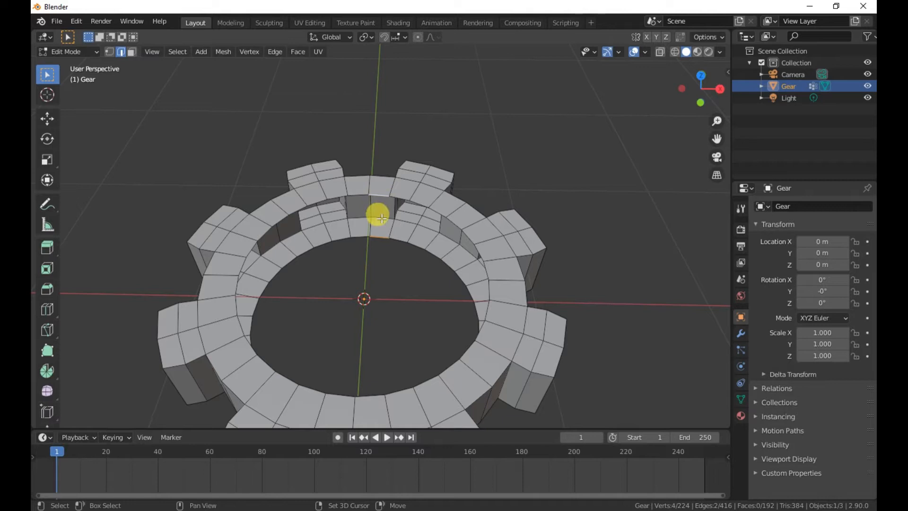
key(f)
Select the boundary loop of the remaining inner gap, close it with Grid Fill at span 1, and return to Object Mode
click(388, 244)
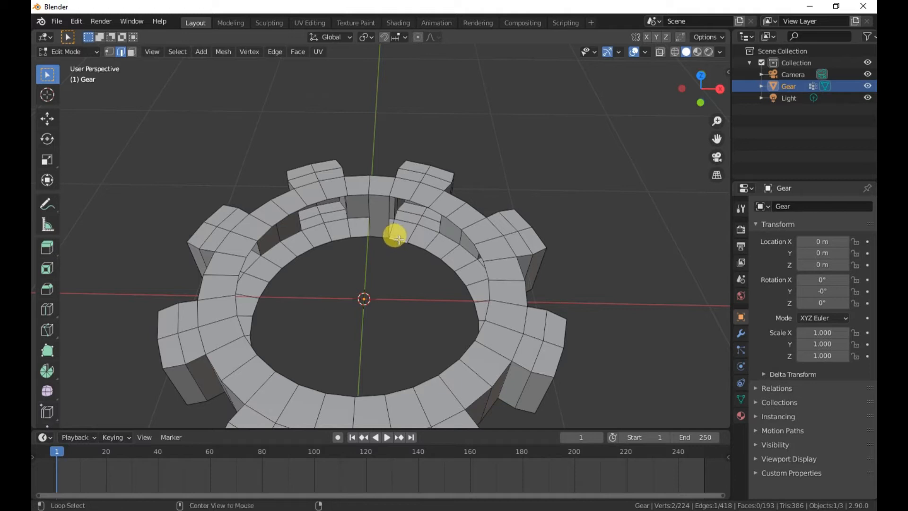
alt+click(398, 241)
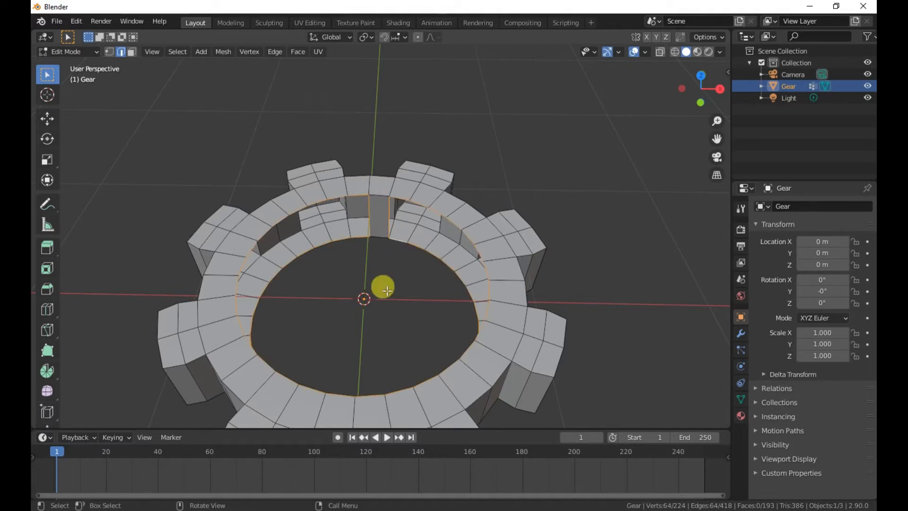
click(297, 53)
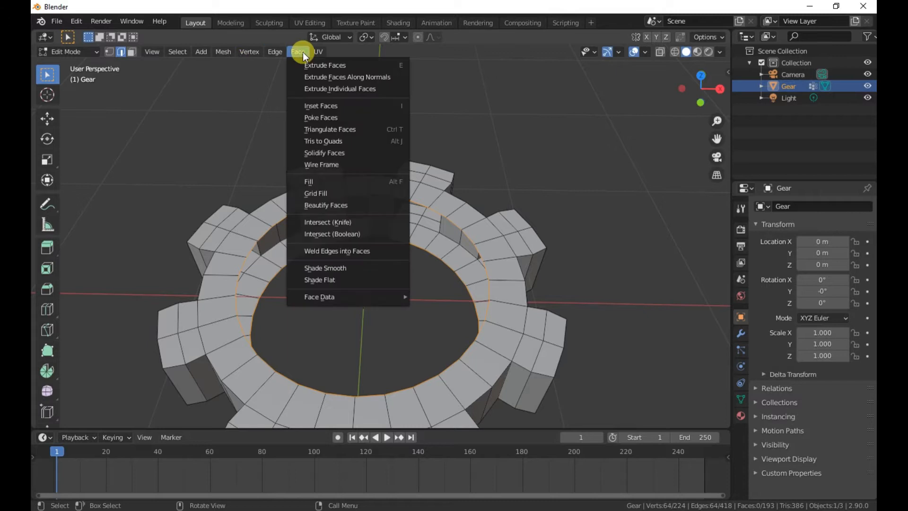
click(331, 192)
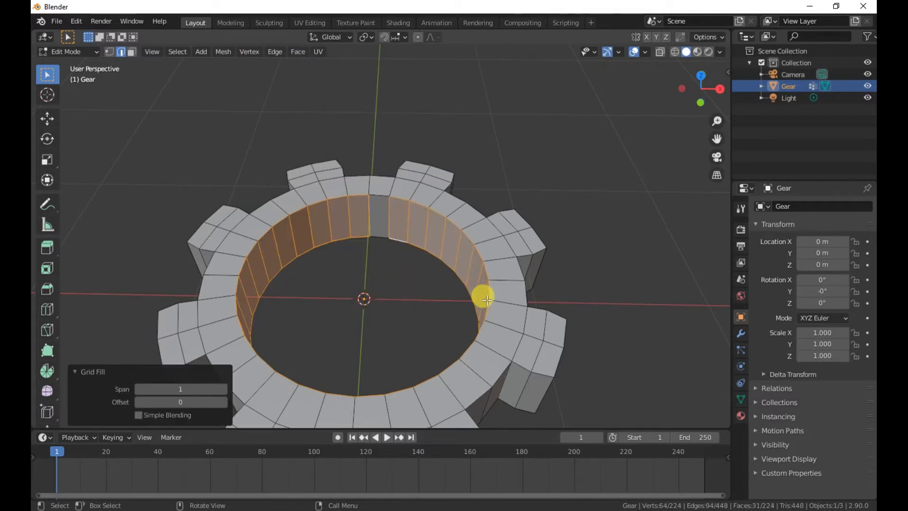
click(369, 274)
mouse_move(387, 294)
middle_down()
mouse_move(421, 280)
mouse_move(416, 293)
mouse_move(432, 251)
mouse_move(433, 259)
middle_up()
key(Tab)
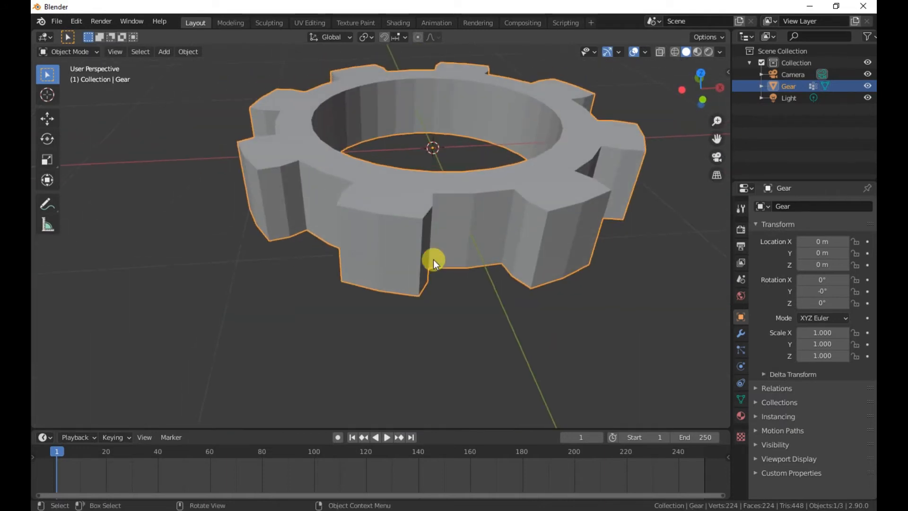
Rotate the gear 90° about the global X axis to stand it upright and clear its location
scroll(425, 258, down, 4)
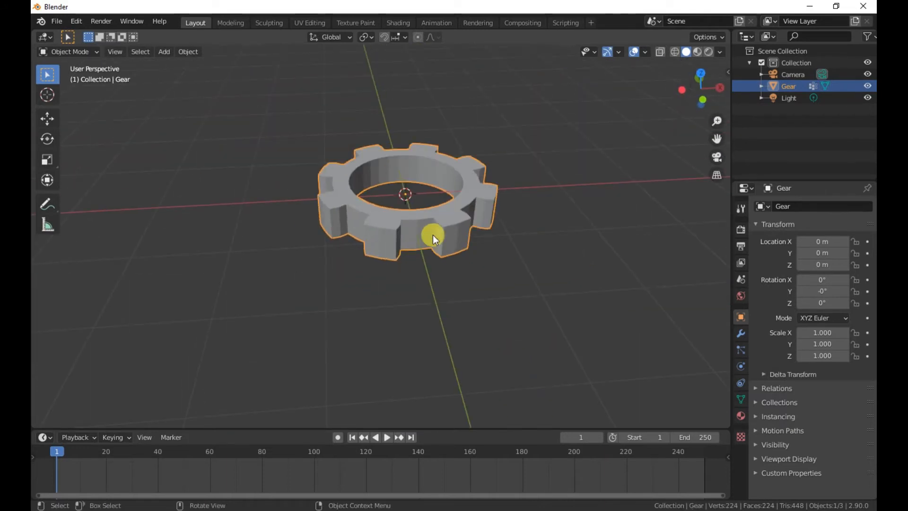
key(r)
text(x)
text(90)
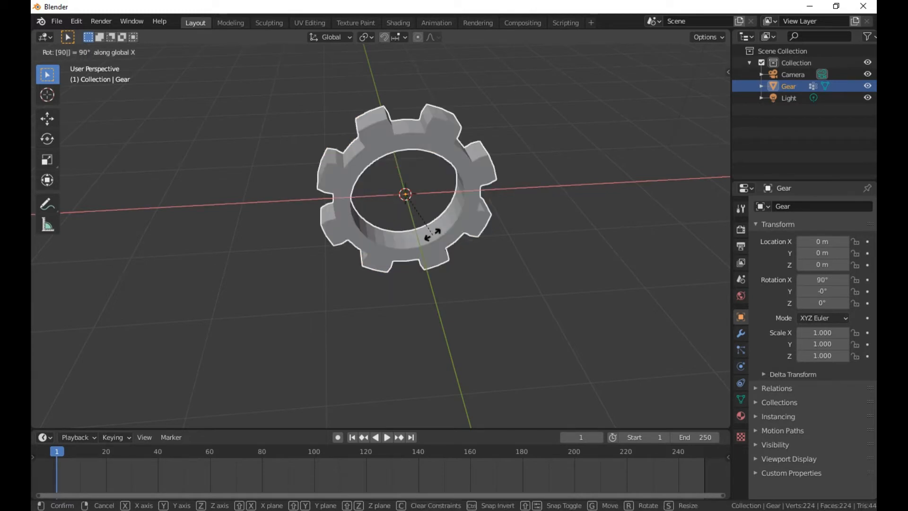
click(433, 234)
middle_drag(473, 256, 466, 236)
key(alt+g)
shift+middle_drag(444, 193, 473, 265)
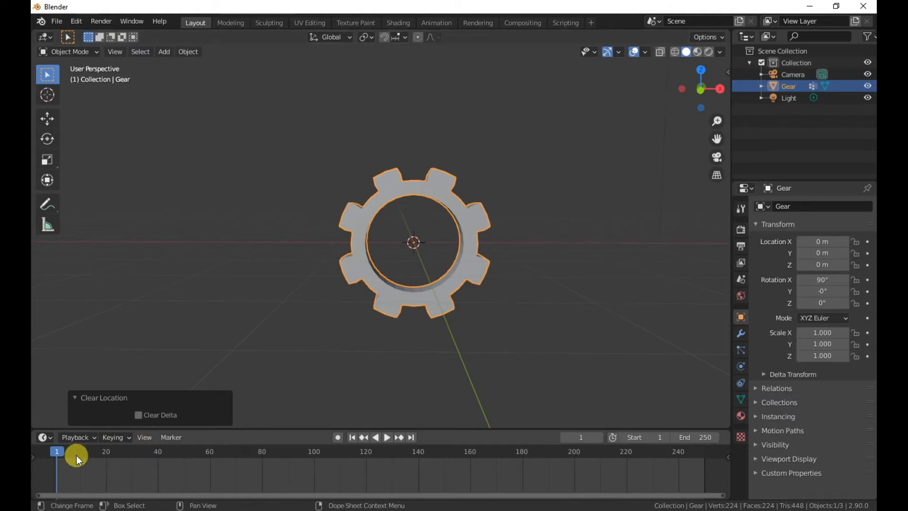
Insert a Location & Rotation keyframe for the upright gear at frame 1
click(466, 219)
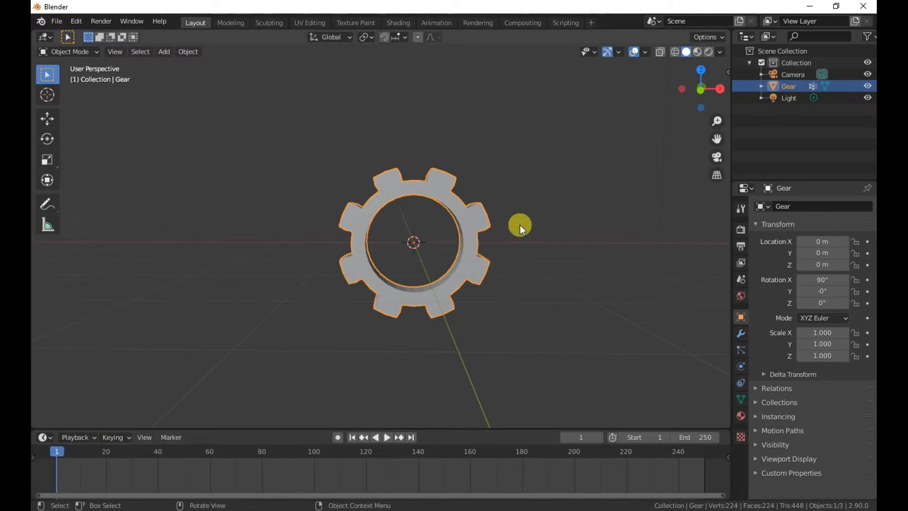
key(i)
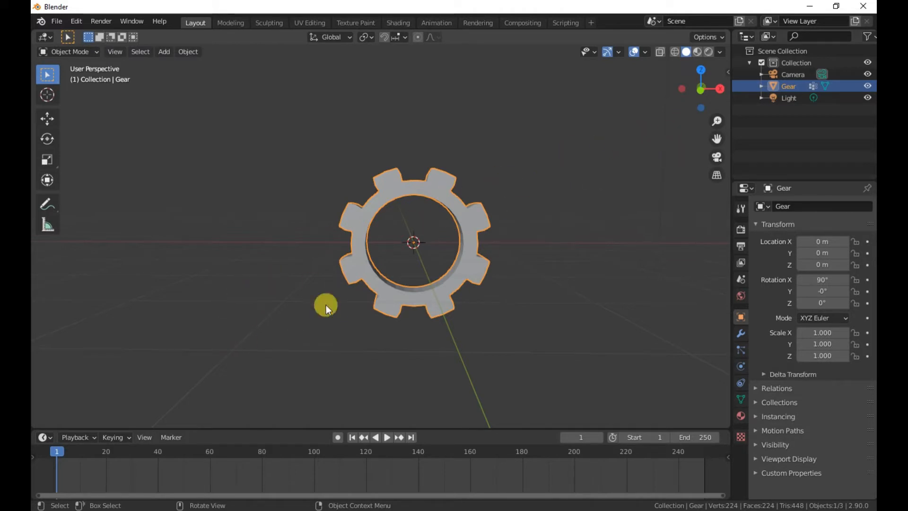
middle_drag(472, 221, 452, 282)
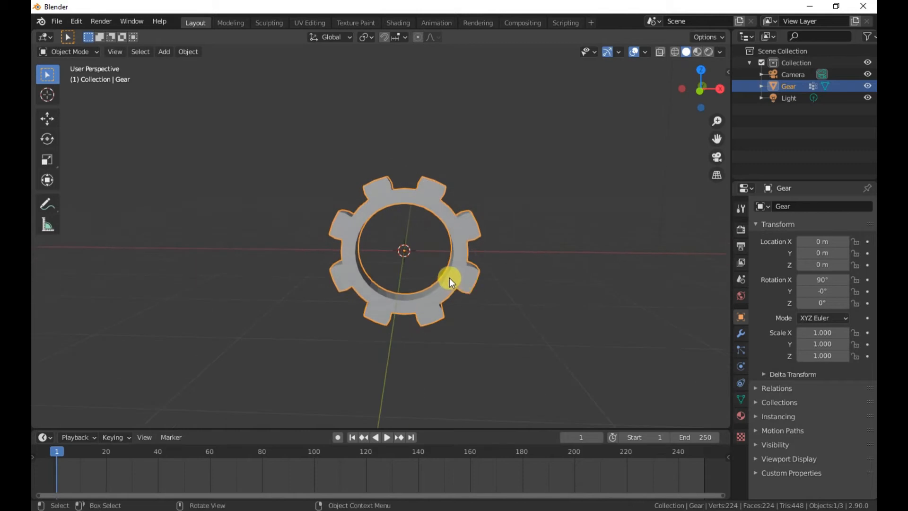
key(i)
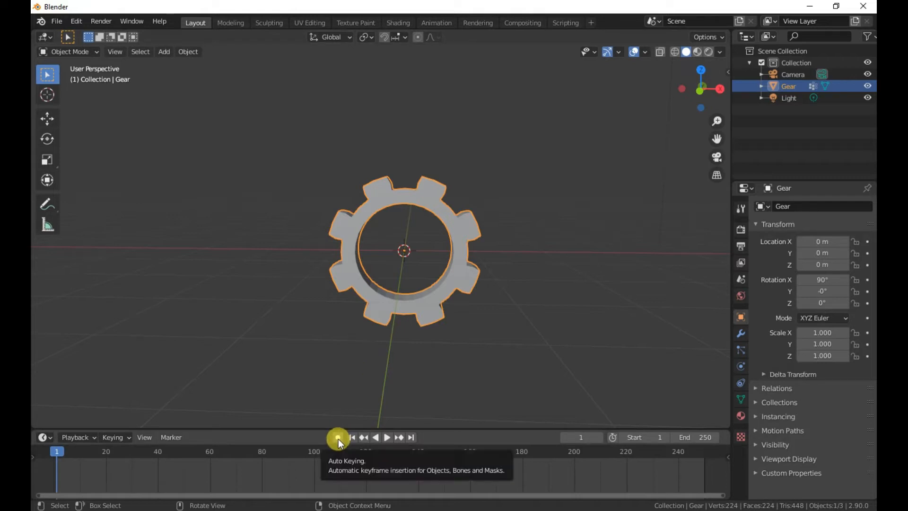
middle_drag(538, 309, 543, 302)
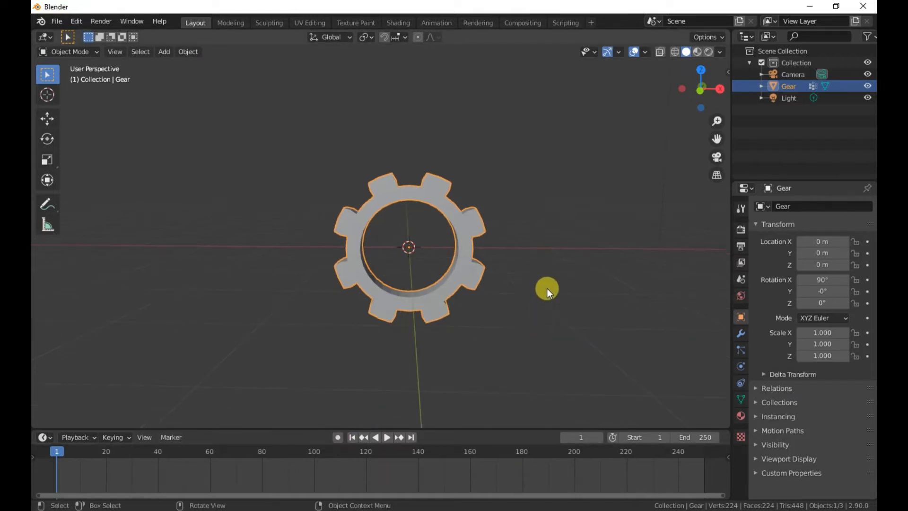
key(i)
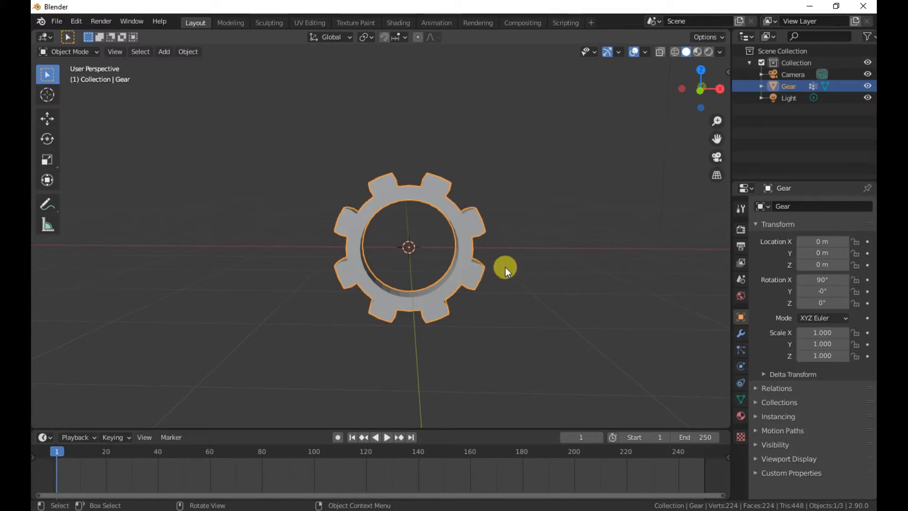
key(i)
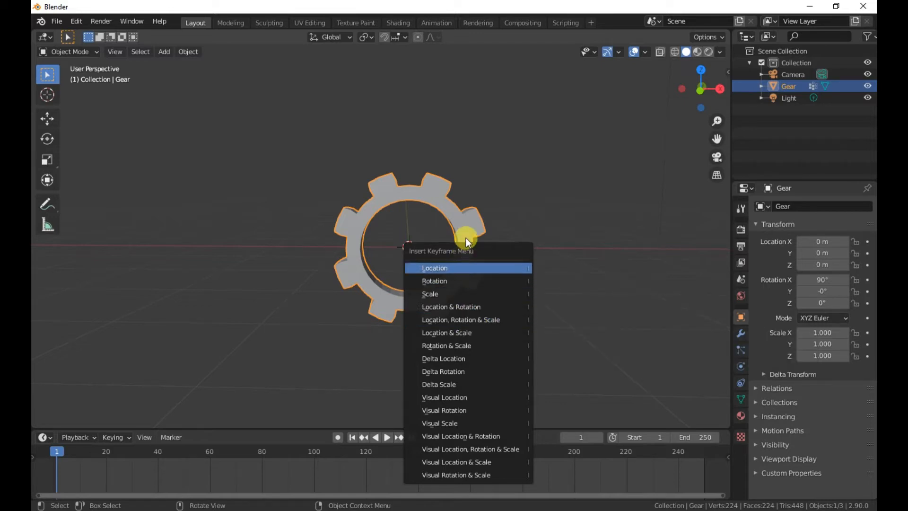
click(466, 308)
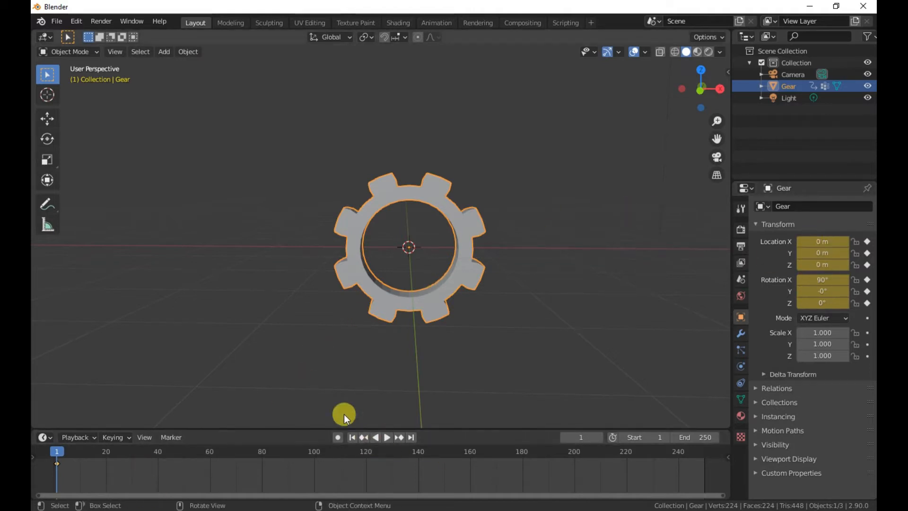
Turn on Auto Keying, scrub the timeline to frame 40, and return to frame 1
click(338, 438)
drag(57, 455, 158, 473)
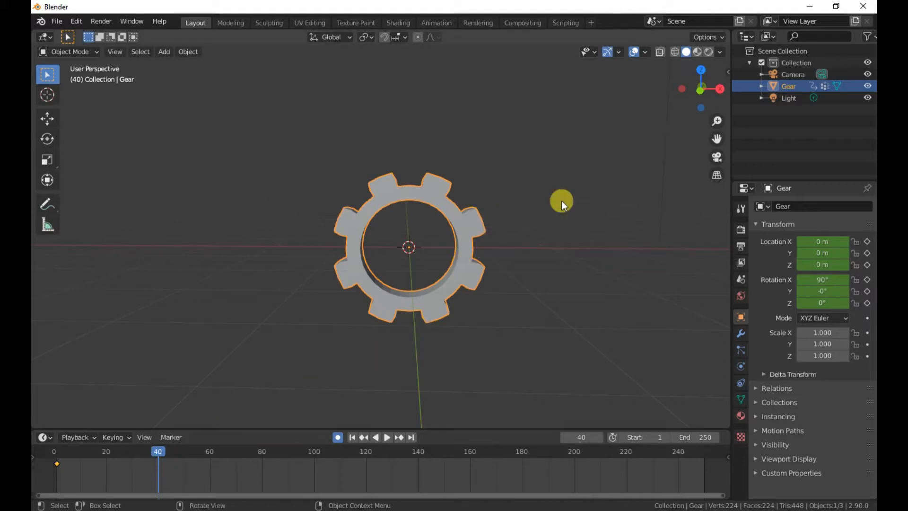
drag(161, 451, 57, 456)
Set the scene's output frame rate to 60 fps
click(741, 208)
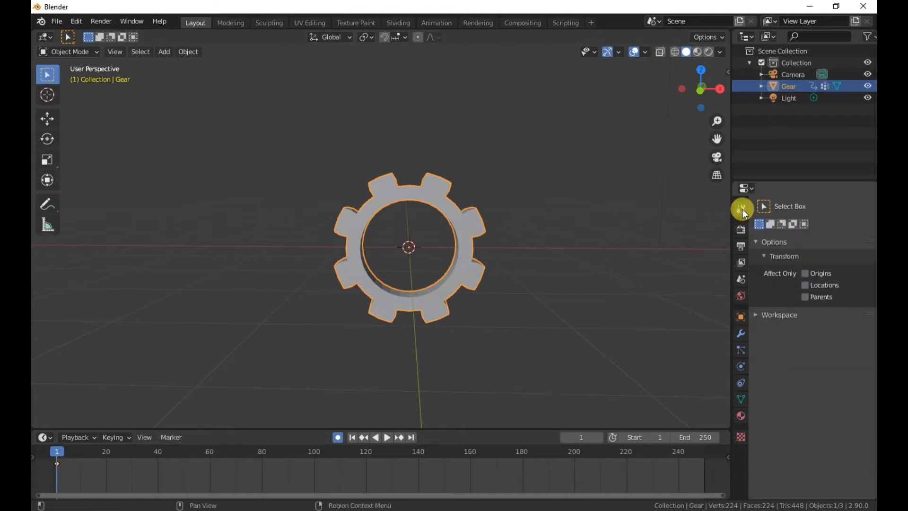
click(740, 230)
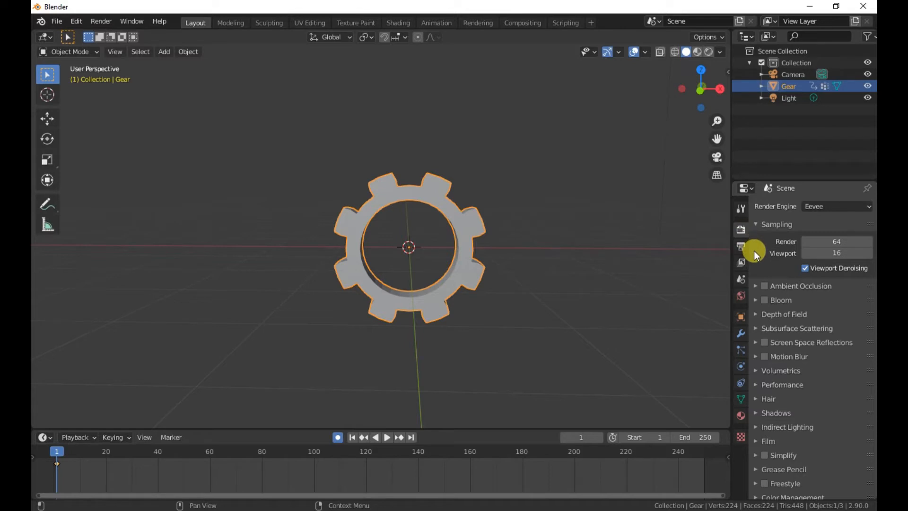
click(741, 247)
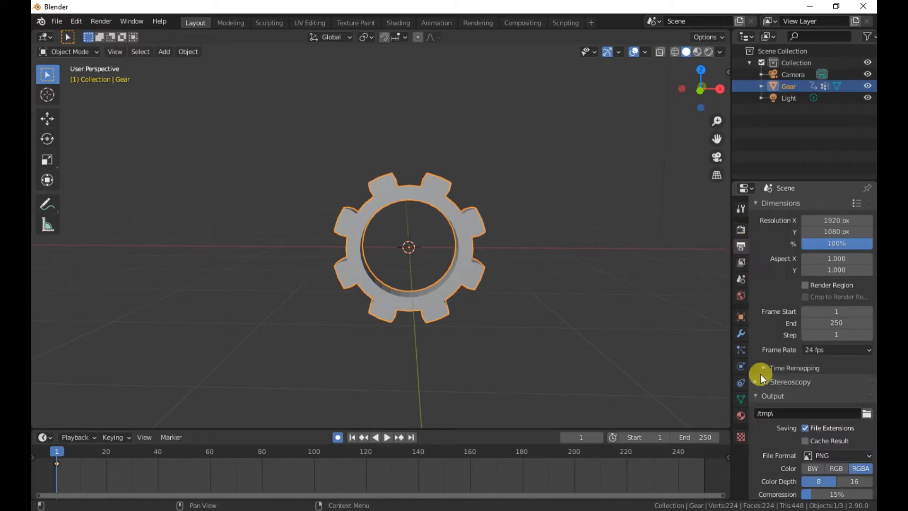
click(819, 345)
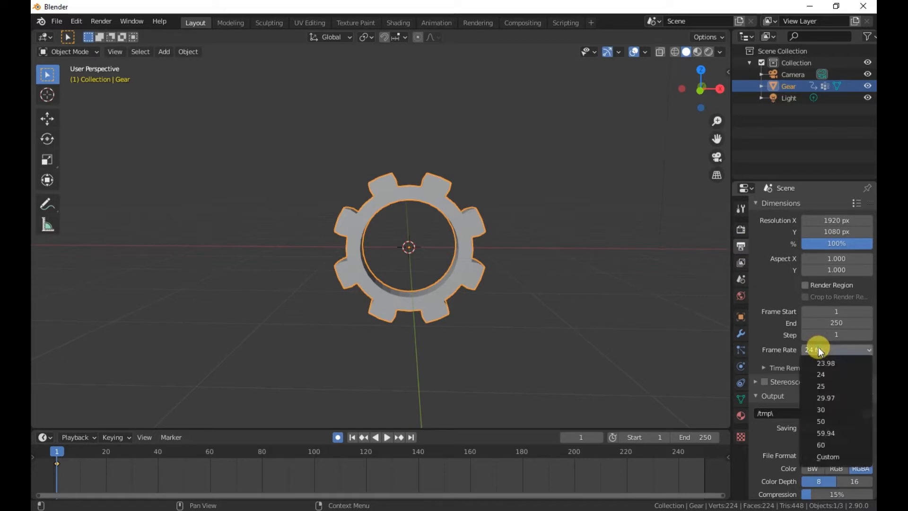
click(830, 444)
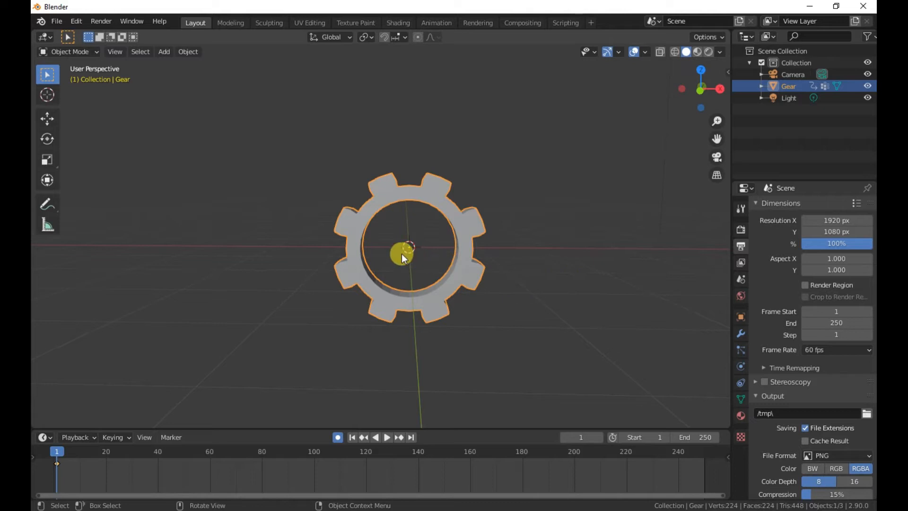
Advance the timeline to frame 60
key(space)
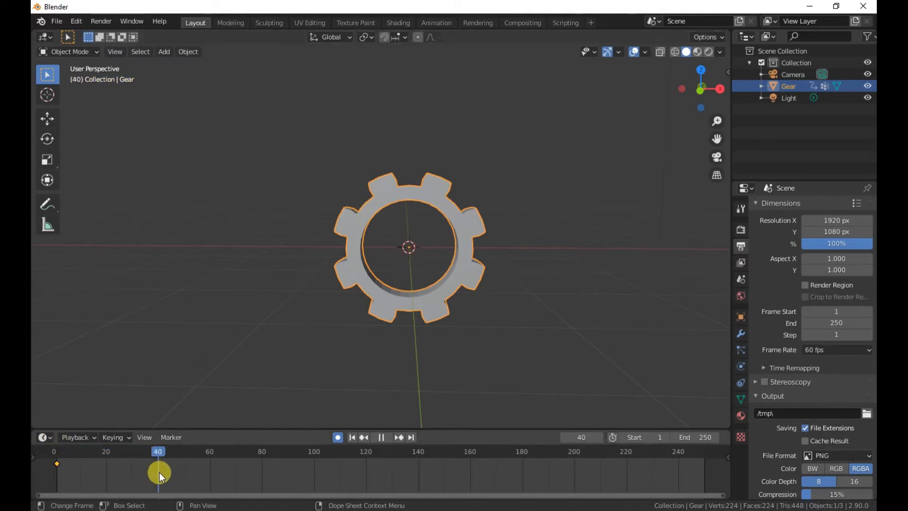
drag(160, 472, 211, 476)
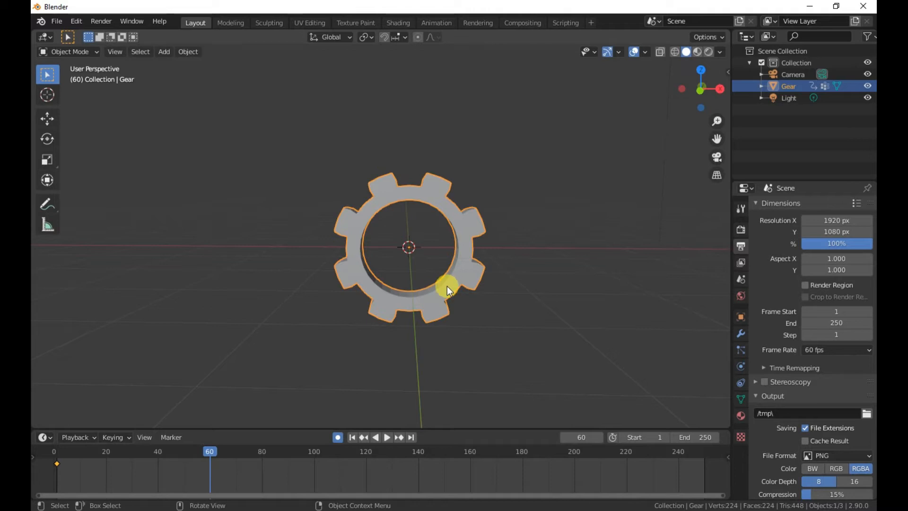
key(r)
key(y)
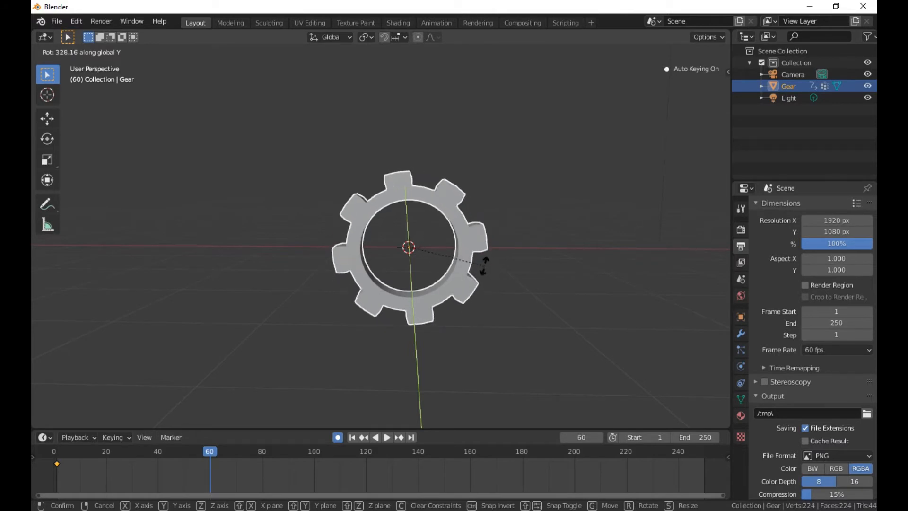
click(492, 233)
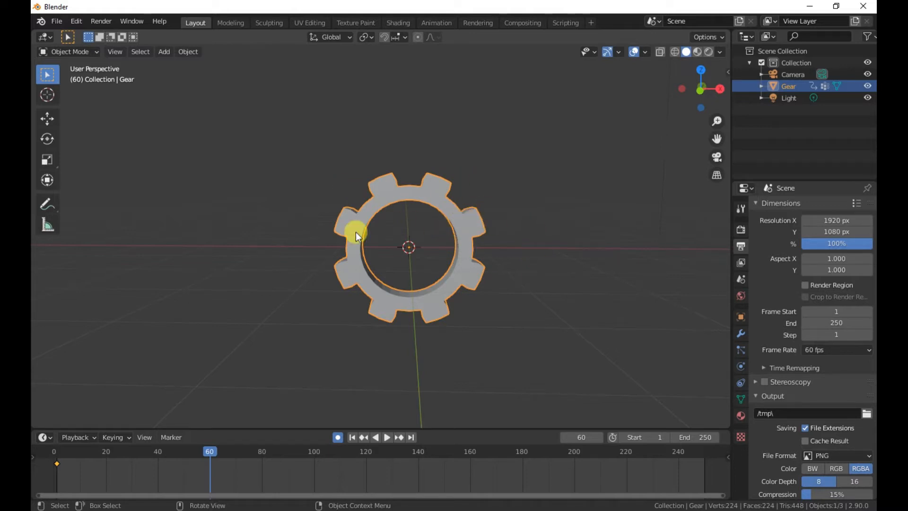
Rotate the gear 359° about the global Y axis at frame 60 to record the end keyframe
key(r)
key(y)
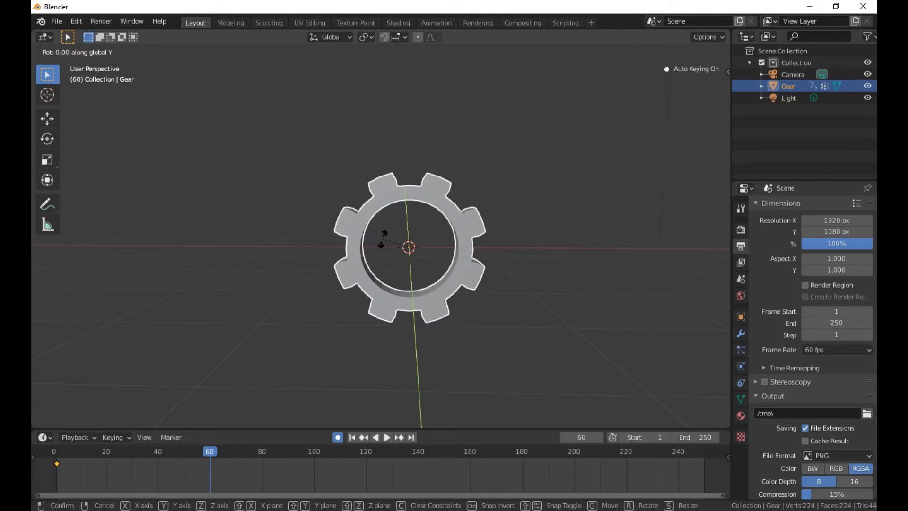
text(35)
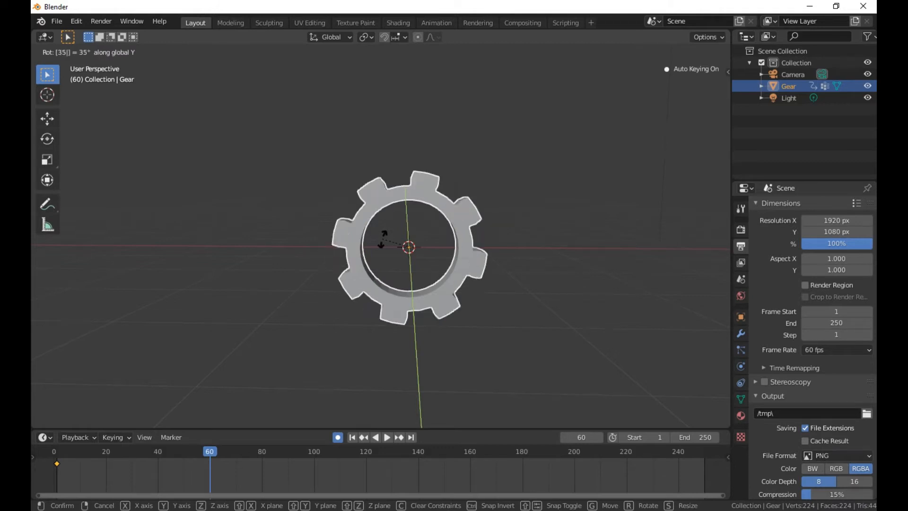
text(9)
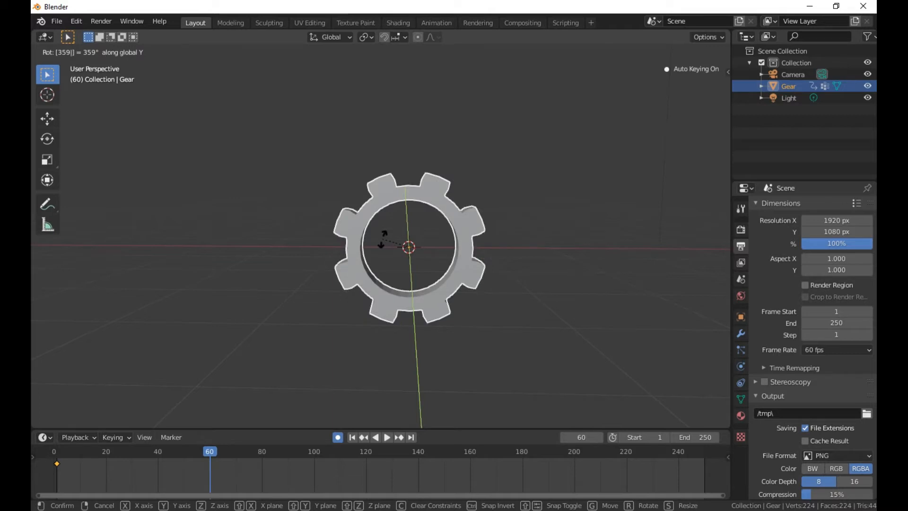
click(383, 239)
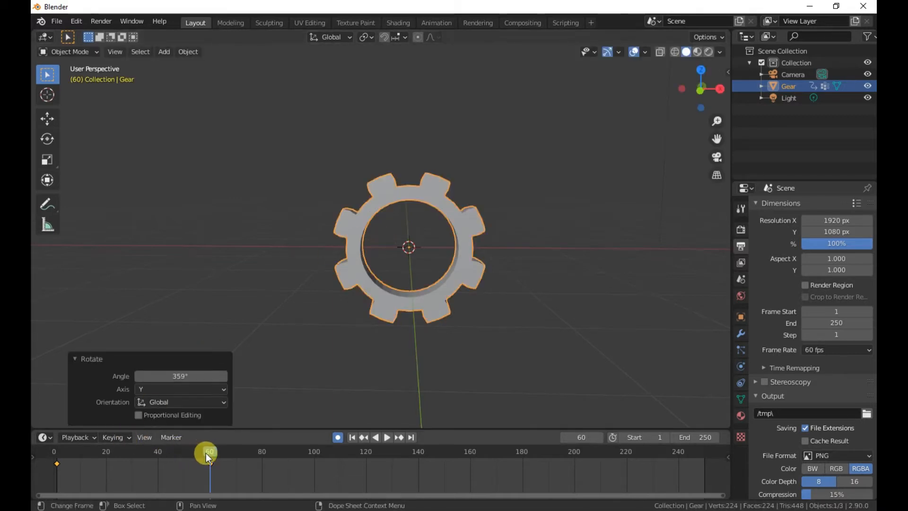
Return to frame 1 and play back the gear's rotation to check the animation
drag(211, 453, 59, 452)
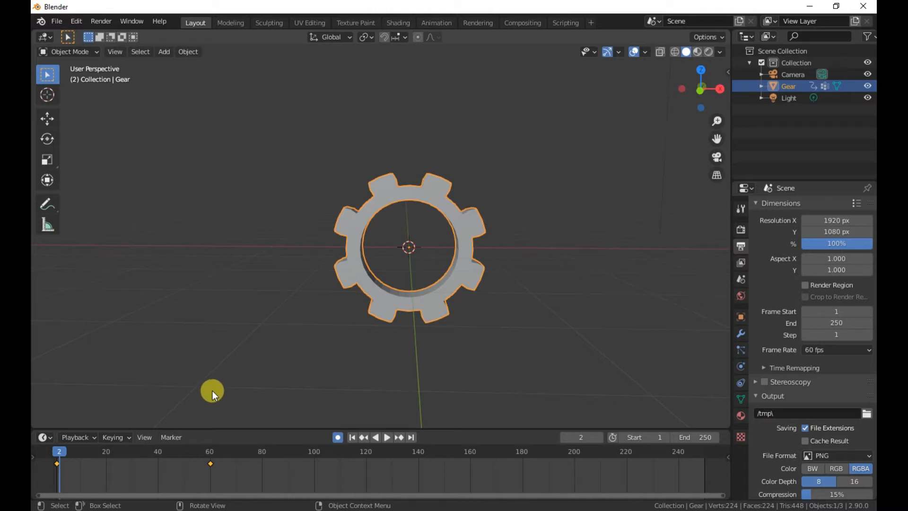
drag(55, 453, 57, 457)
click(384, 439)
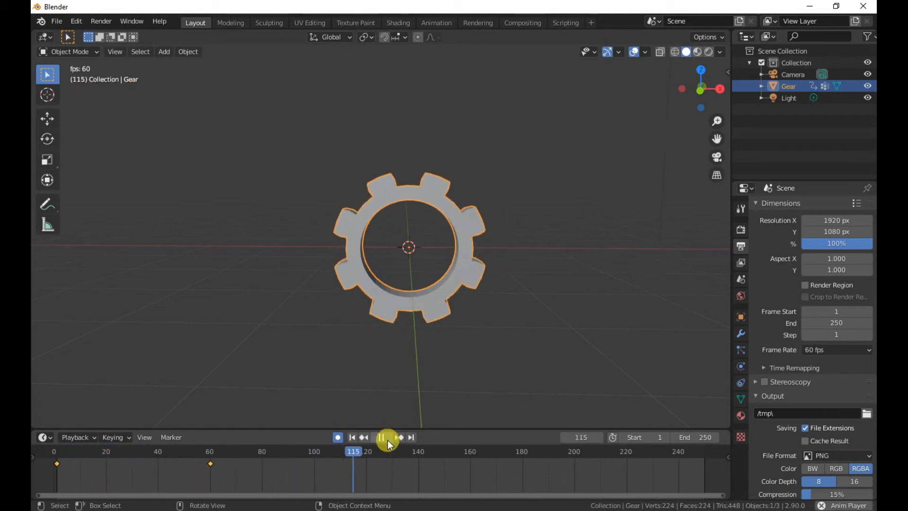
click(383, 438)
Set the animation's end frame to 60 and play back the shortened loop
drag(363, 456, 627, 478)
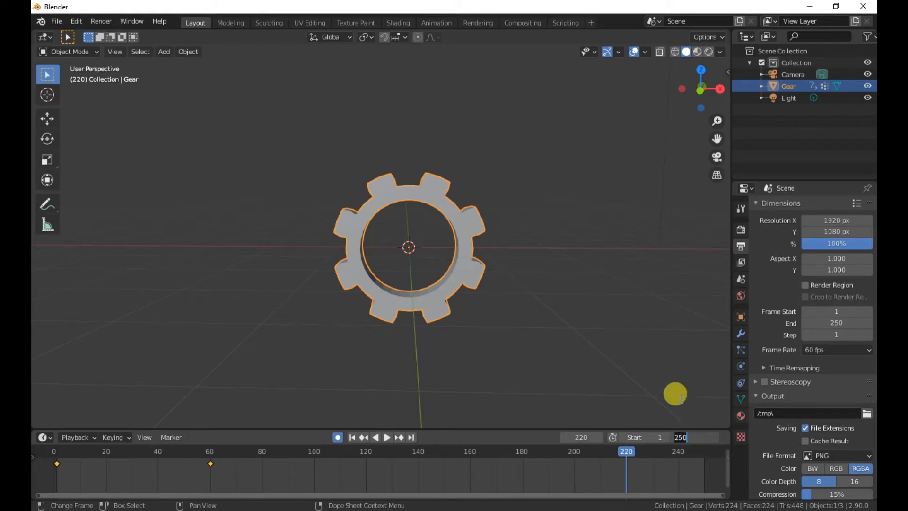
key(Return)
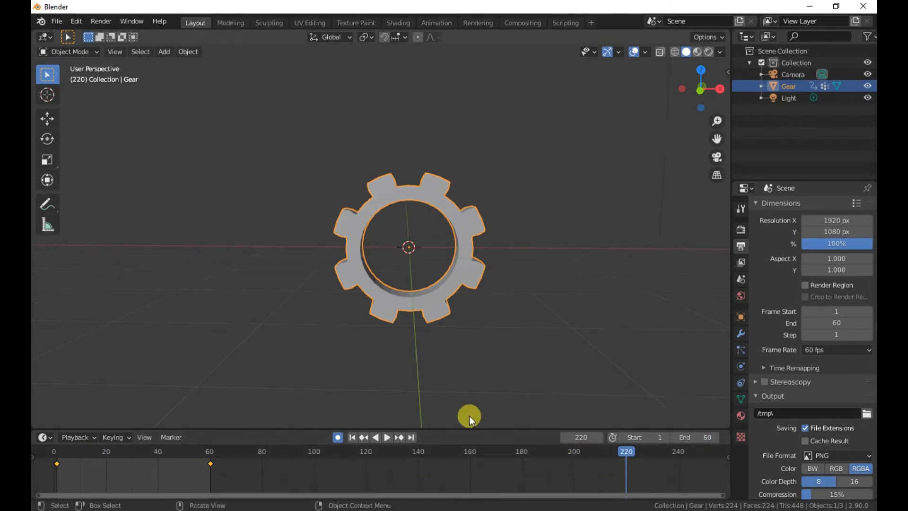
click(391, 436)
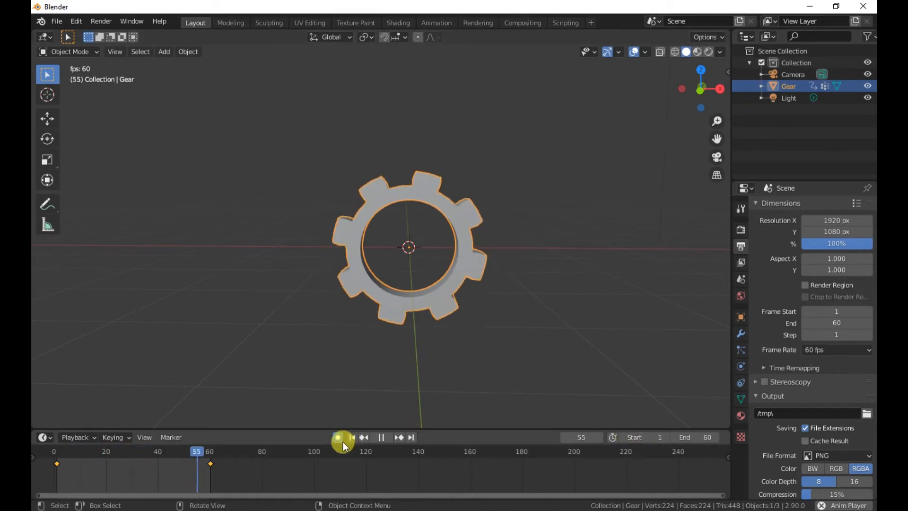
click(382, 438)
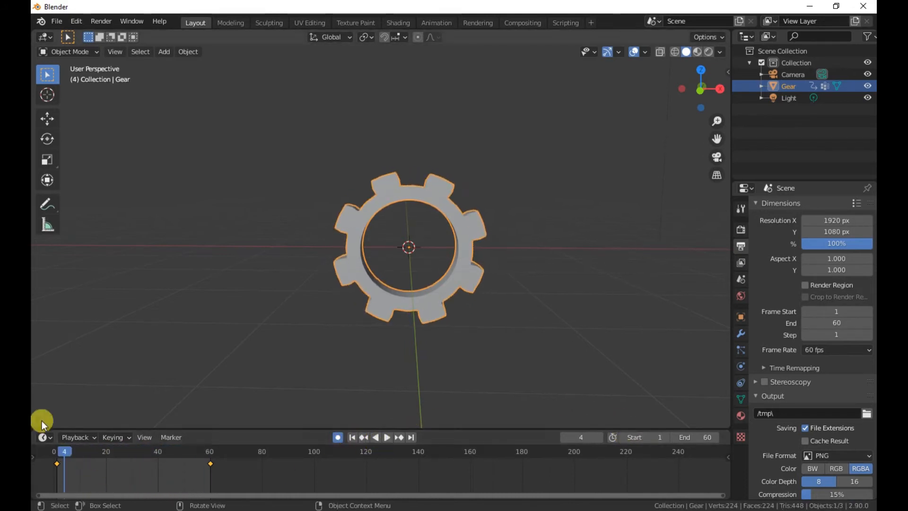
Set the animation's end frame to 61 and move the playhead to that frame
click(64, 452)
drag(64, 453, 209, 463)
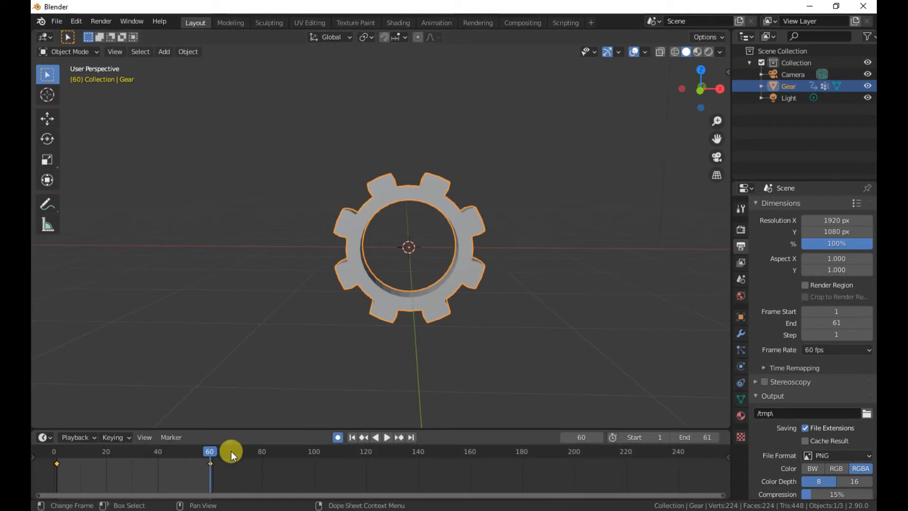
click(214, 453)
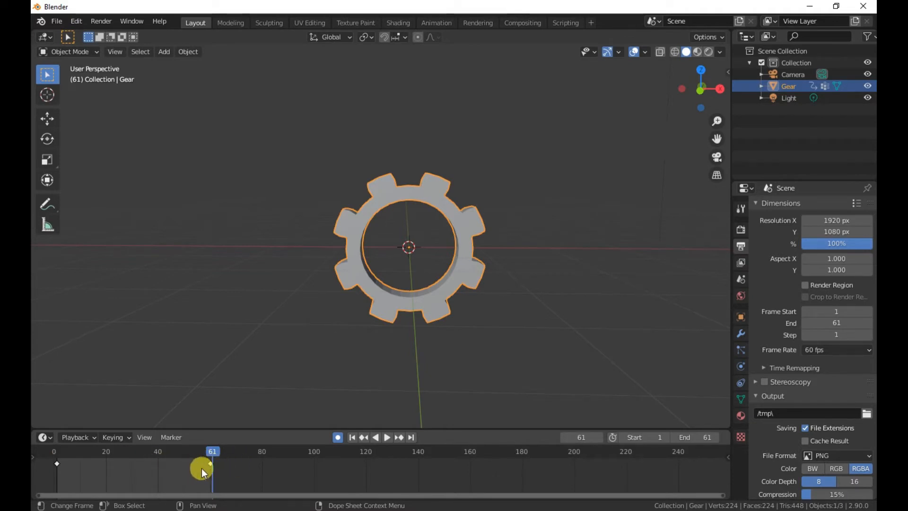
Duplicate the gear's frame 1 keyframe and place the copy at frame 61
drag(69, 472, 47, 456)
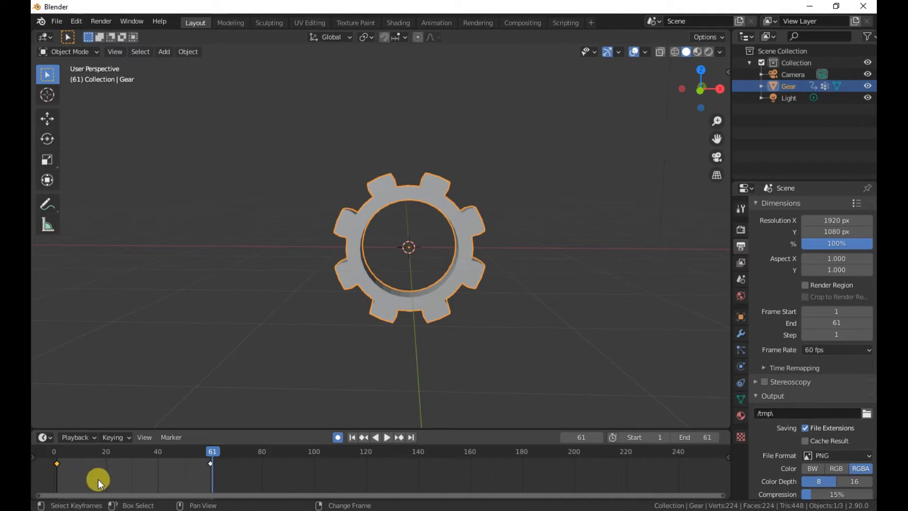
key(shift+s)
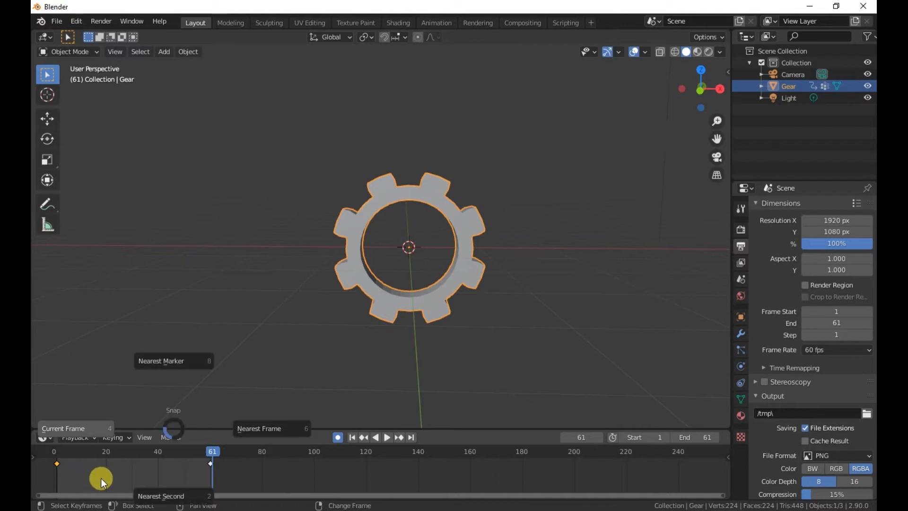
click(81, 332)
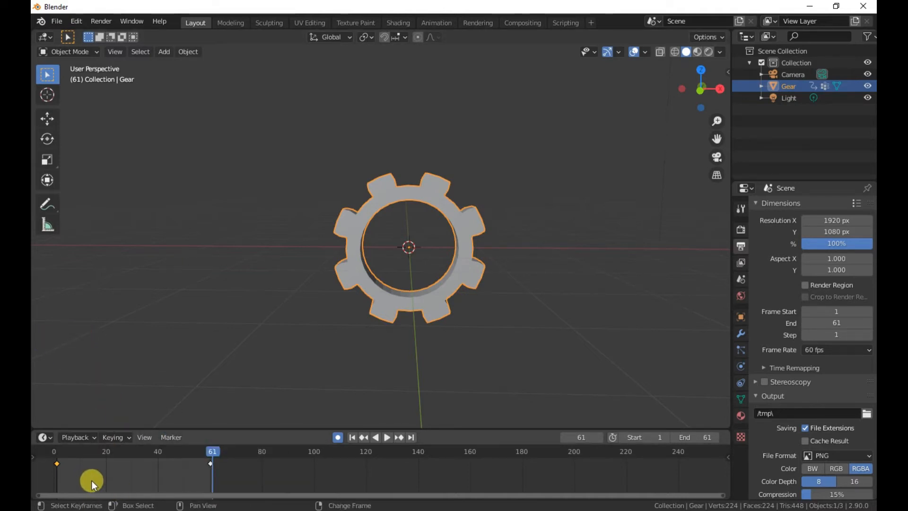
key(shift+d)
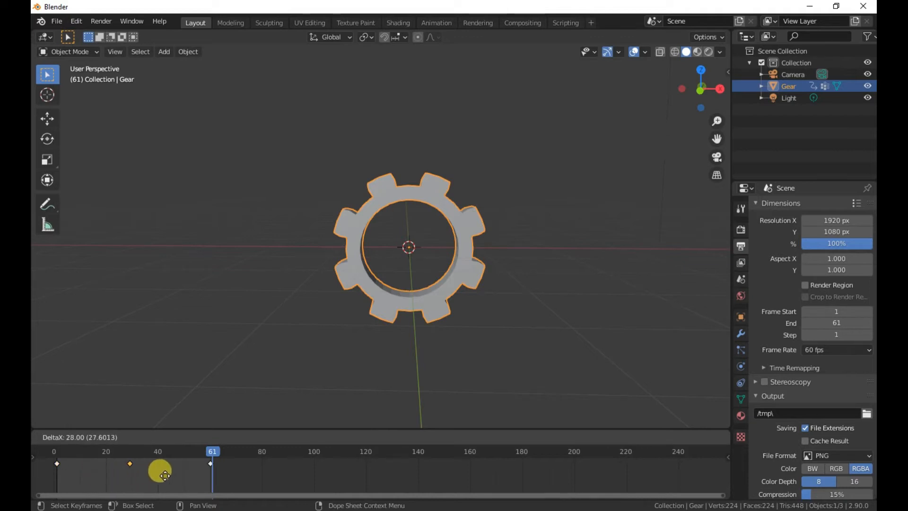
click(248, 484)
Play back the gear's rotation to check the loop, and return the playhead to frame 1
key(space)
drag(214, 455, 215, 458)
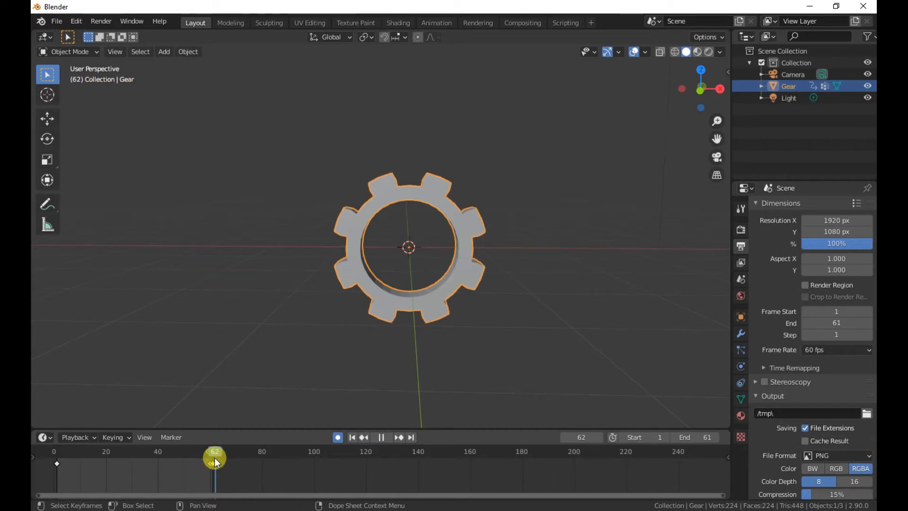
click(387, 437)
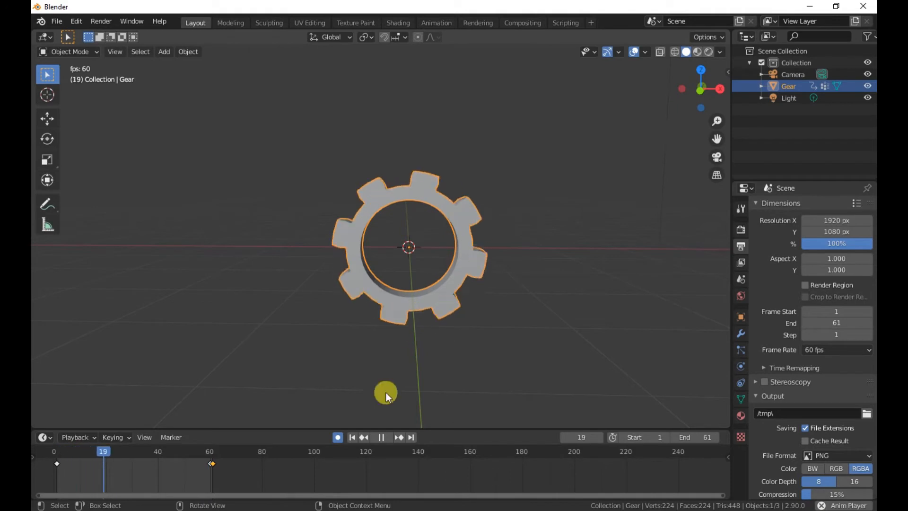
click(382, 437)
click(352, 437)
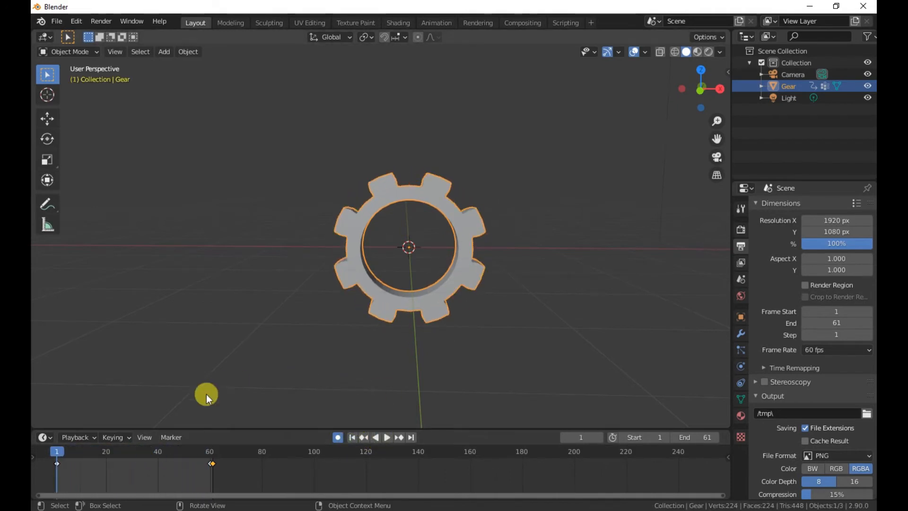
Apply Linear Extrapolation to the gear's channels in the Animation workspace, and return to the Layout workspace
click(436, 23)
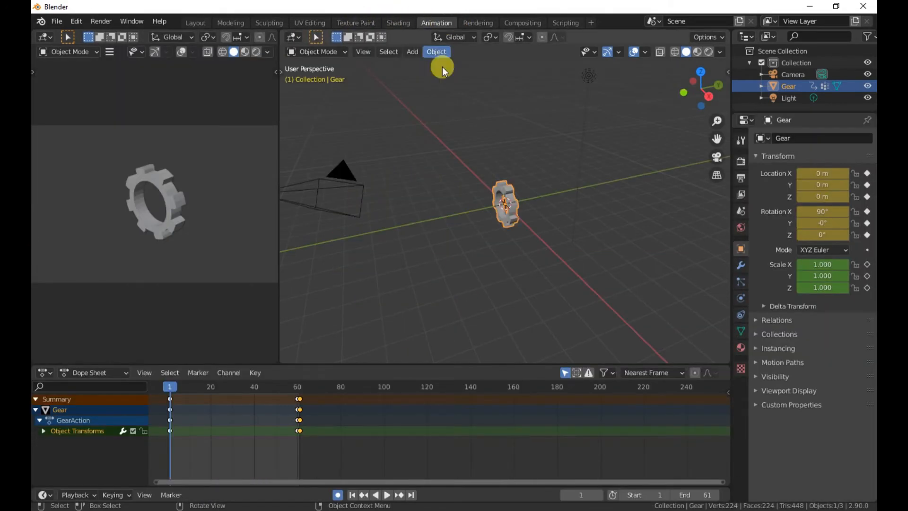
click(228, 374)
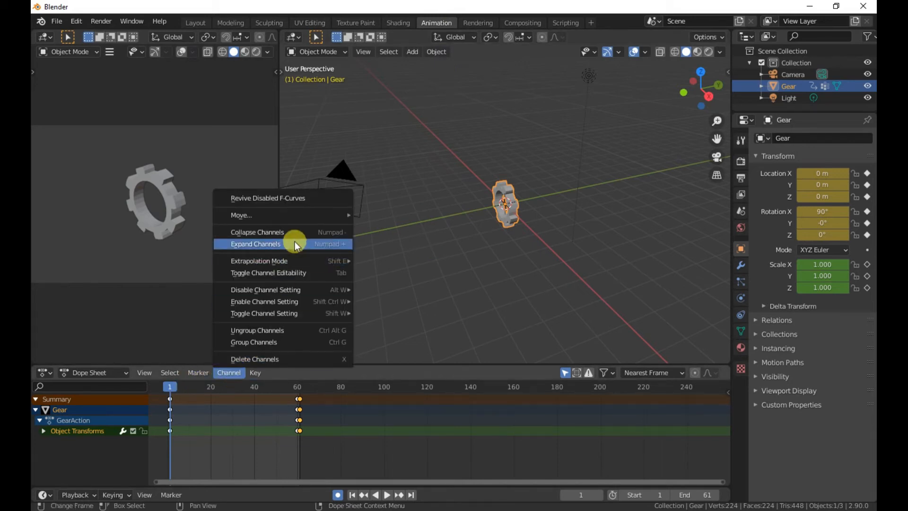
mouse_move(330, 263)
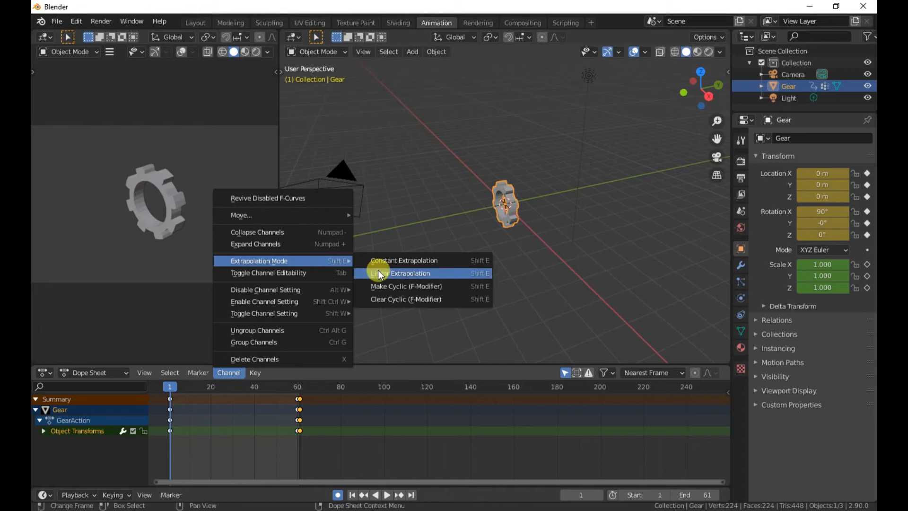
click(411, 273)
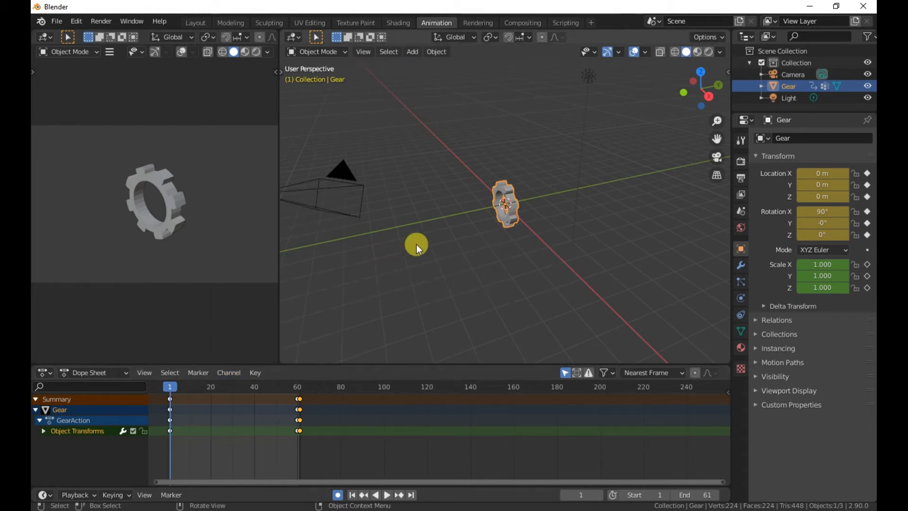
click(193, 24)
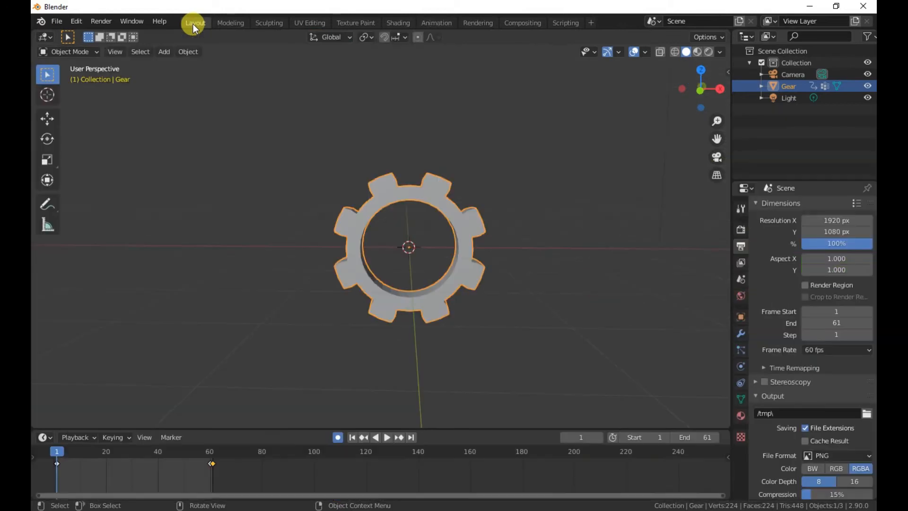
Play the animation and delete the gear's duplicated keyframe at frame 61
click(387, 437)
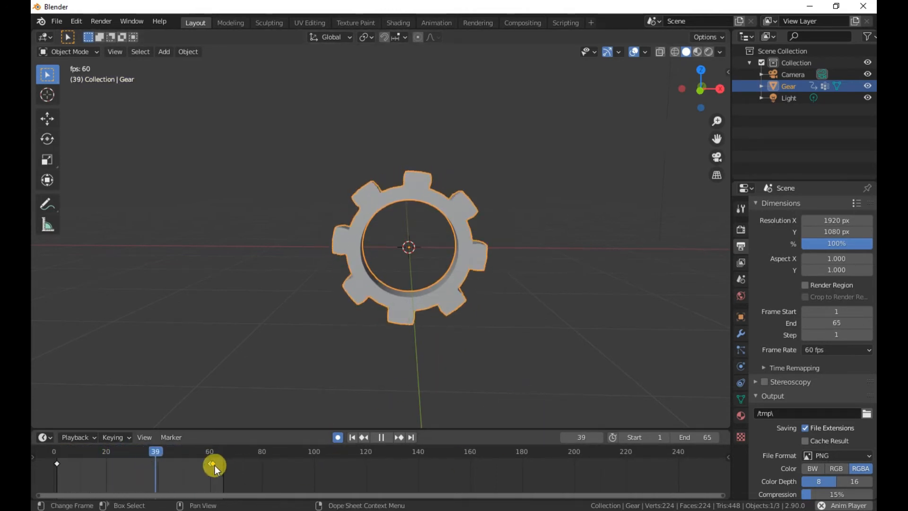
key(x)
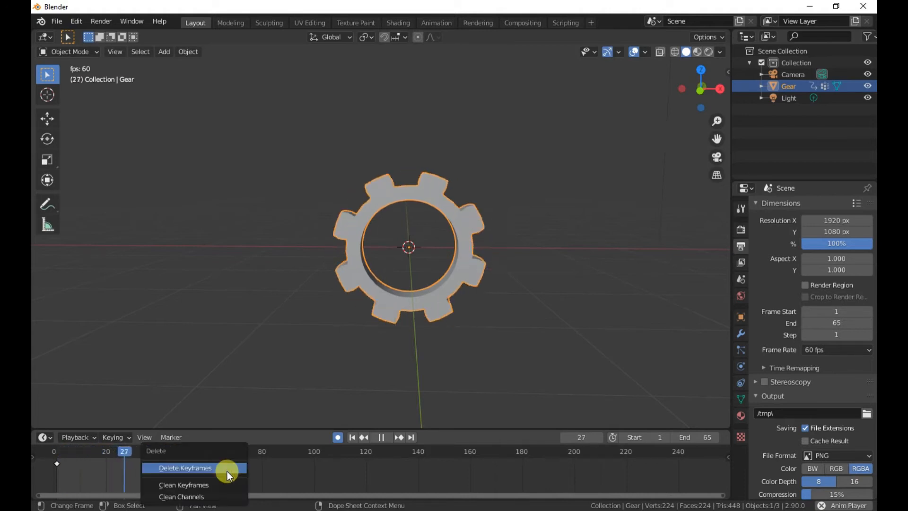
click(229, 467)
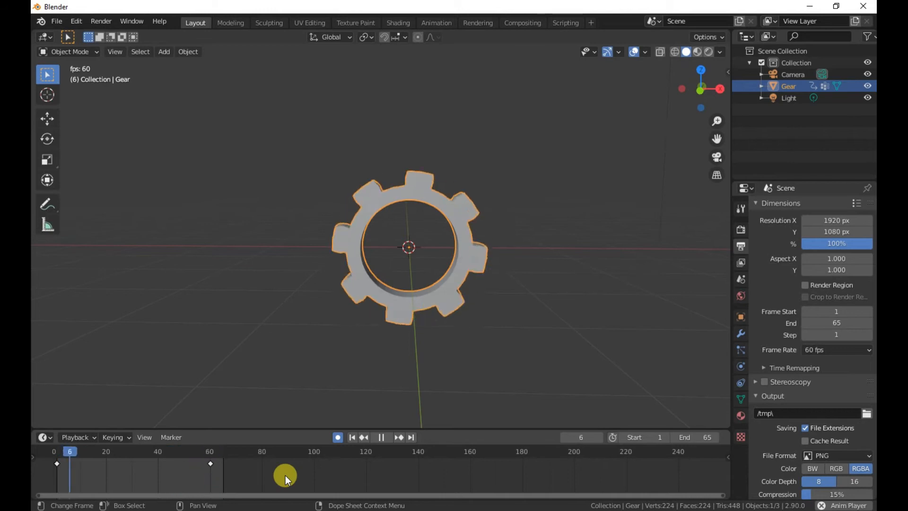
Set the animation's end frame to 61, stop playback and return to frame 1
double_click(708, 436)
key(BackSpace)
text(1)
key(Return)
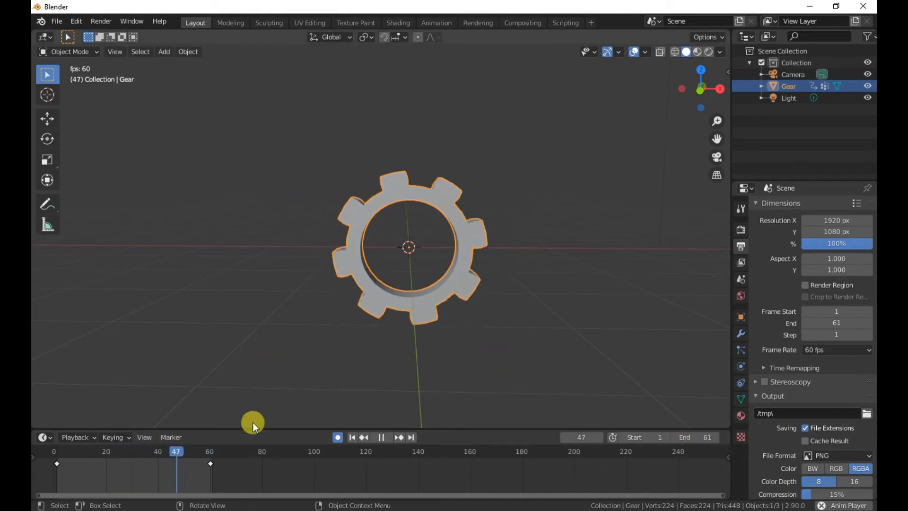
click(382, 436)
click(353, 436)
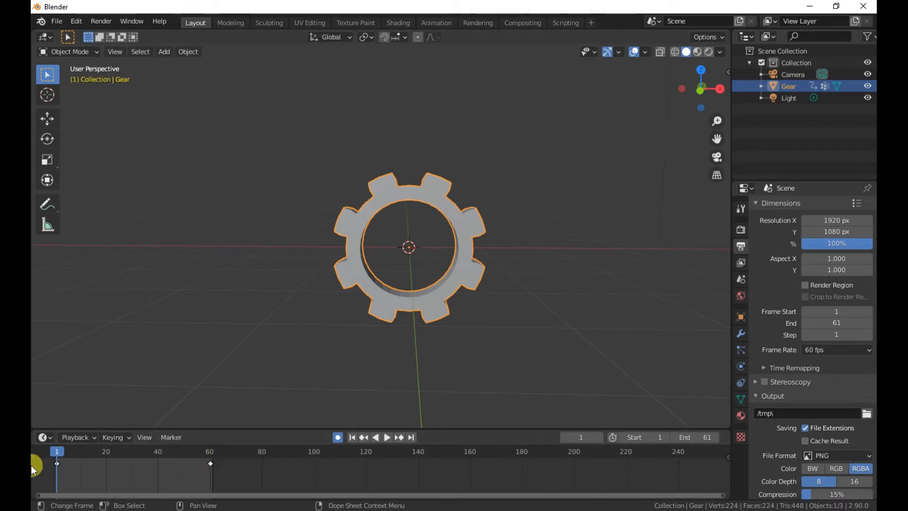
Deselect the gear, play its animation and try an end frame of 62
click(282, 423)
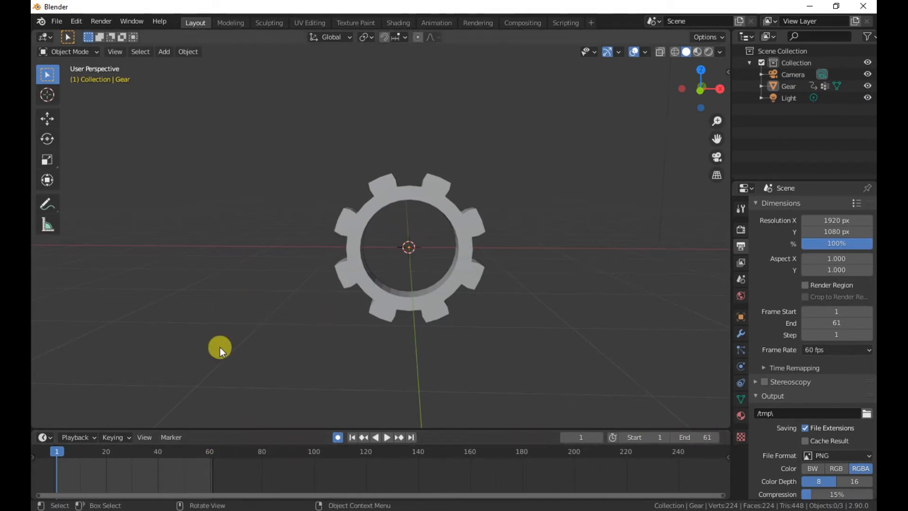
click(387, 437)
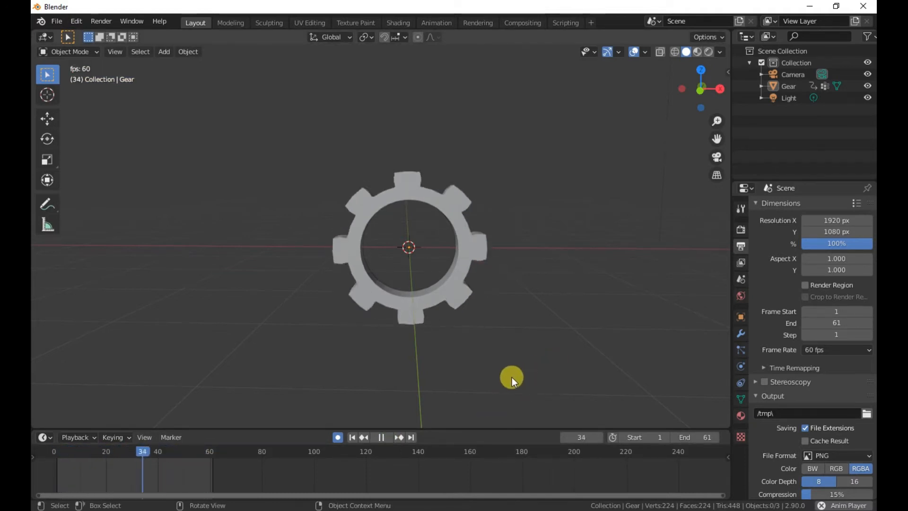
click(695, 437)
key(BackSpace)
text(2)
key(Return)
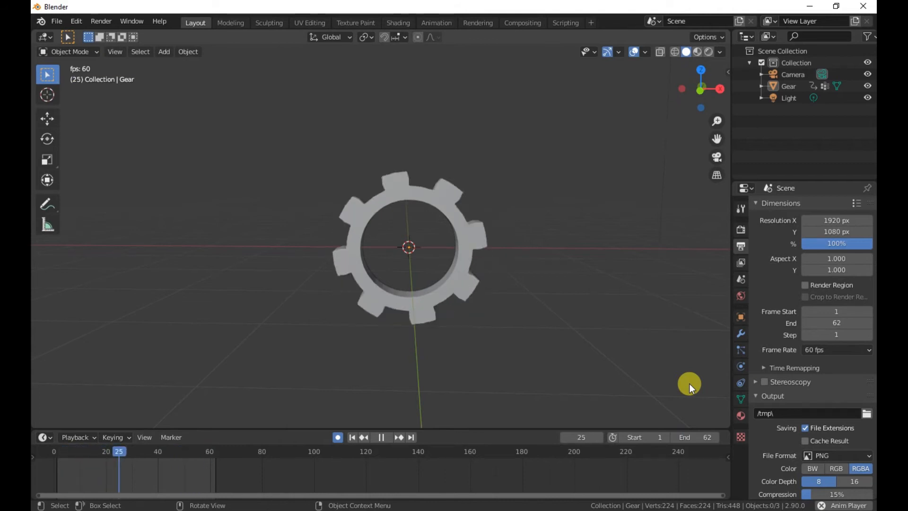
Set the end frame back to 61 and check the looping rotation up close before stopping playback
drag(693, 433, 689, 432)
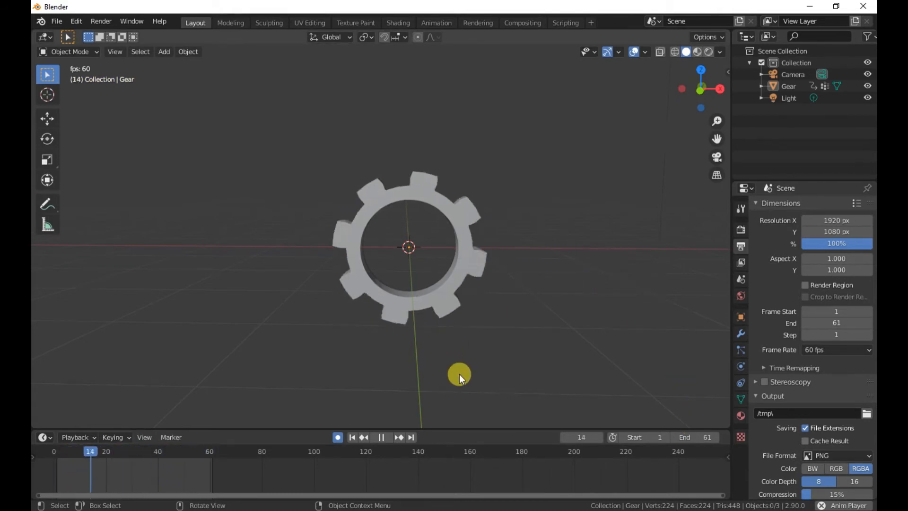
scroll(464, 198, up, 5)
scroll(465, 209, down, 5)
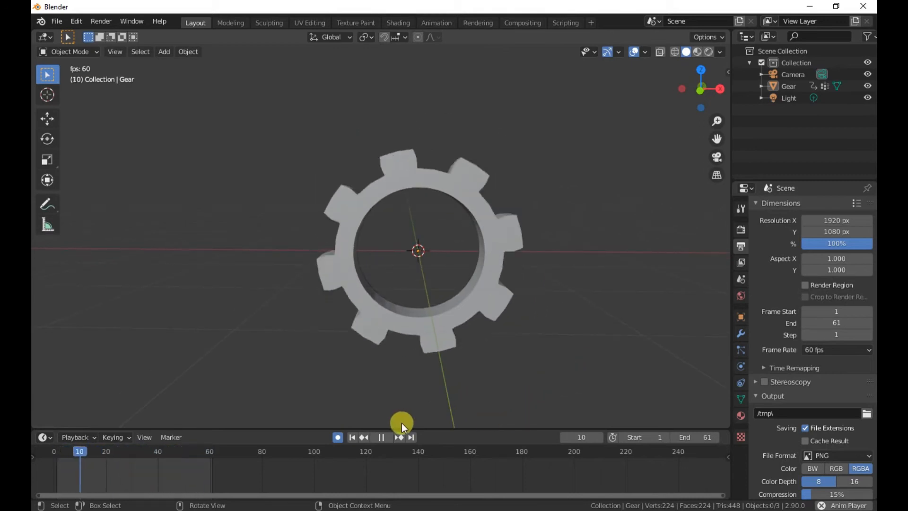
click(381, 437)
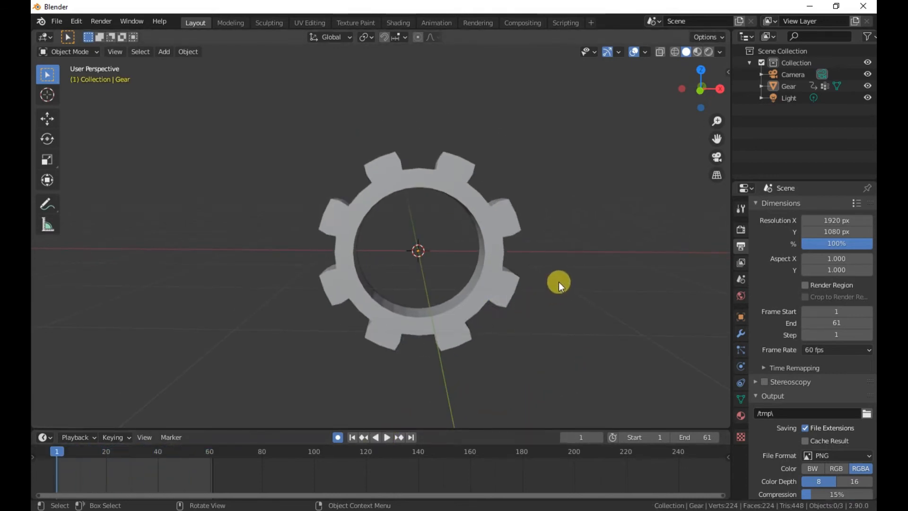
Select the gear and bring it into close view in the Texture Paint workspace
click(480, 221)
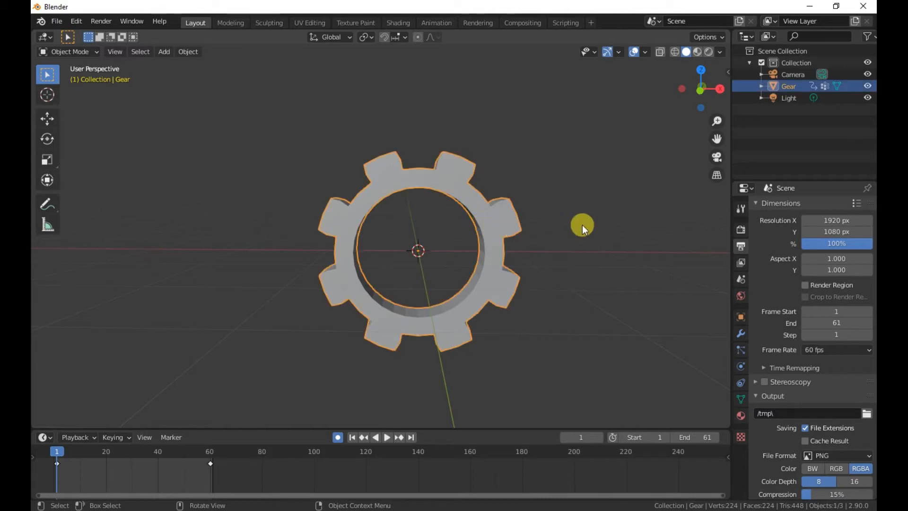
click(740, 416)
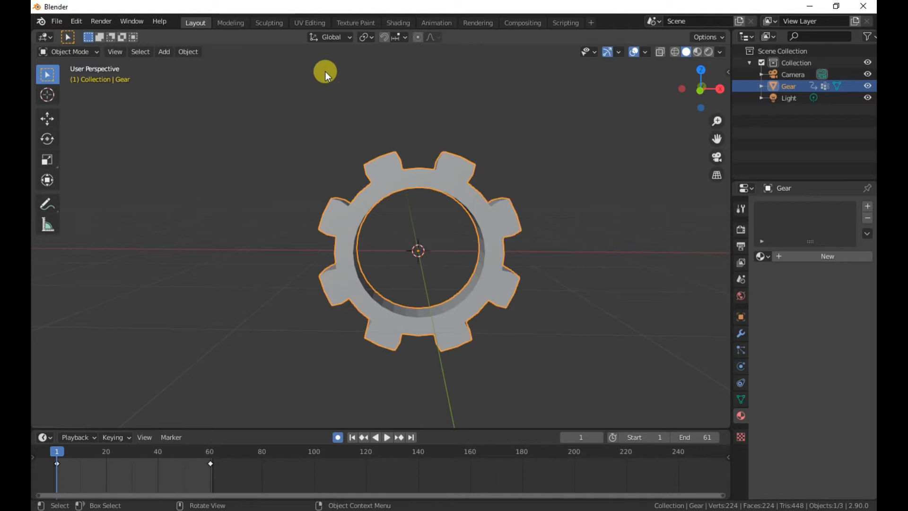
click(364, 23)
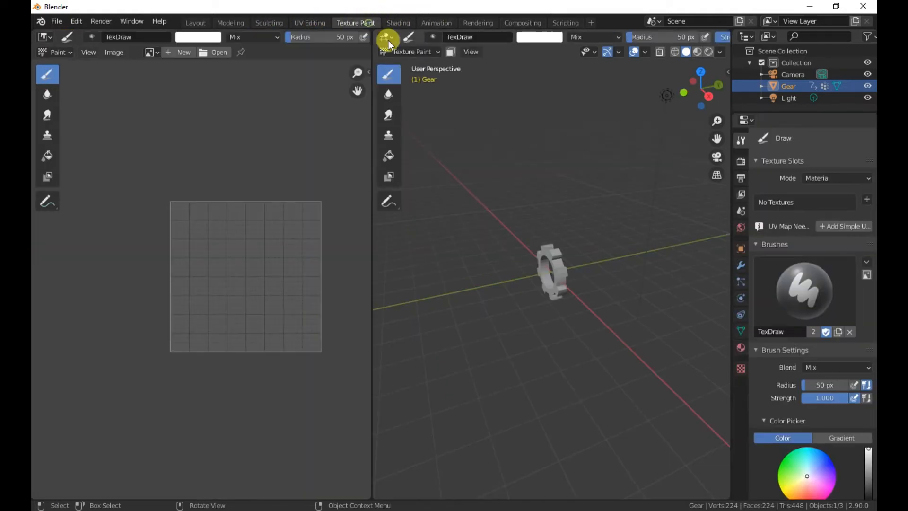
scroll(545, 144, up, 3)
mouse_move(546, 144)
middle_down()
mouse_move(546, 287)
mouse_move(652, 297)
mouse_move(731, 263)
middle_up()
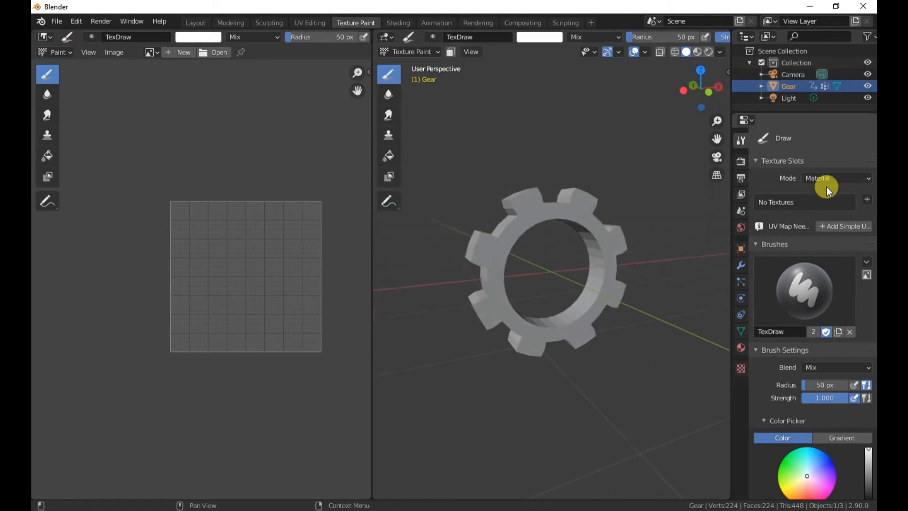
Start adding a Base Color texture paint slot for the gear and name it gearTest
click(866, 201)
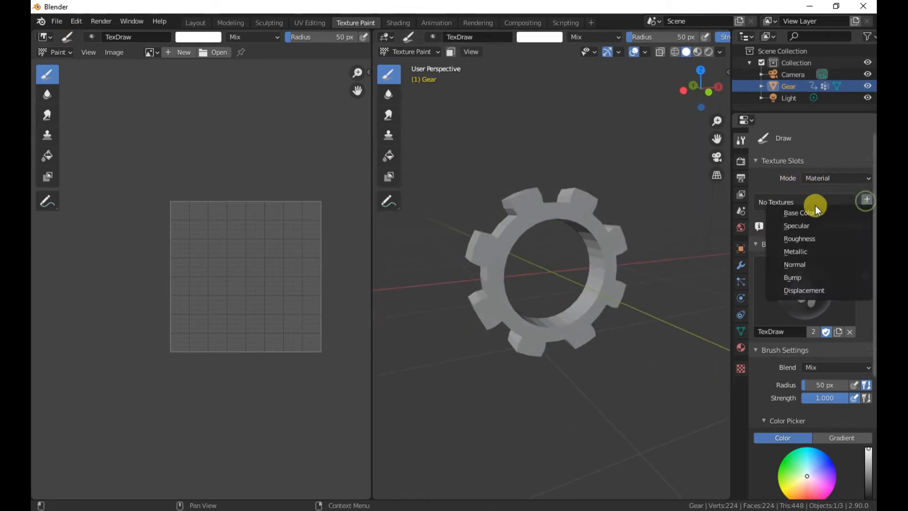
click(799, 213)
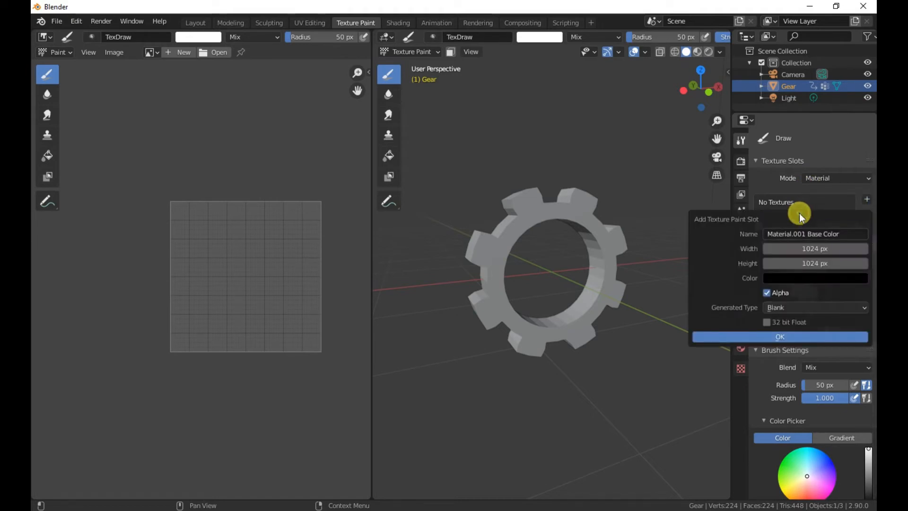
click(804, 233)
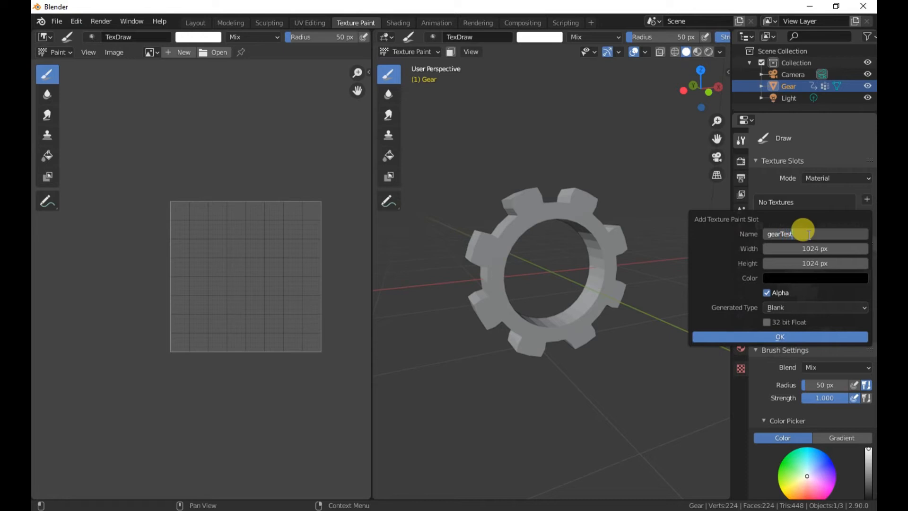
text(gearTest)
key(Return)
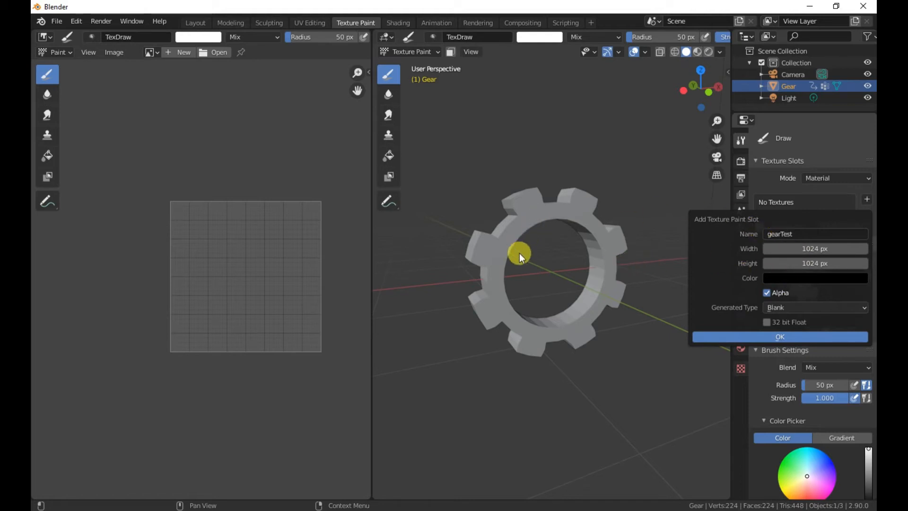
Set the gearTest texture's width and height to 512 px
click(806, 247)
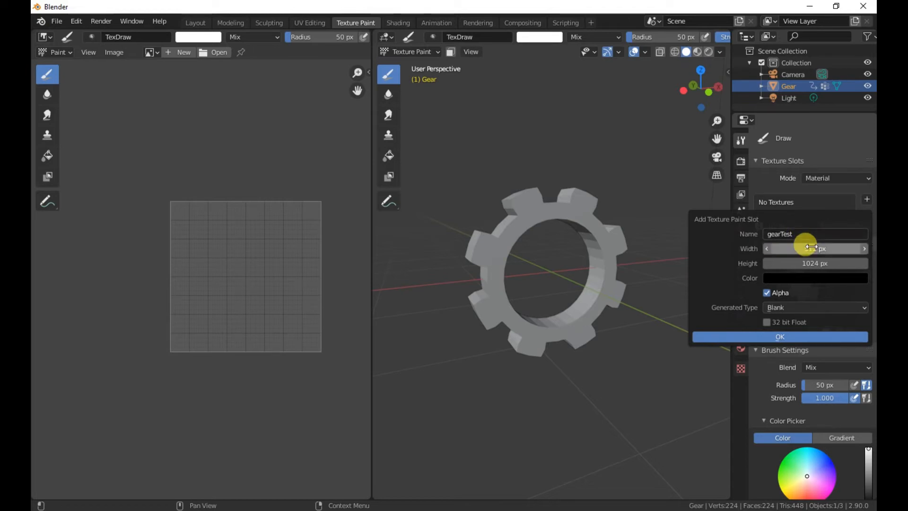
click(814, 263)
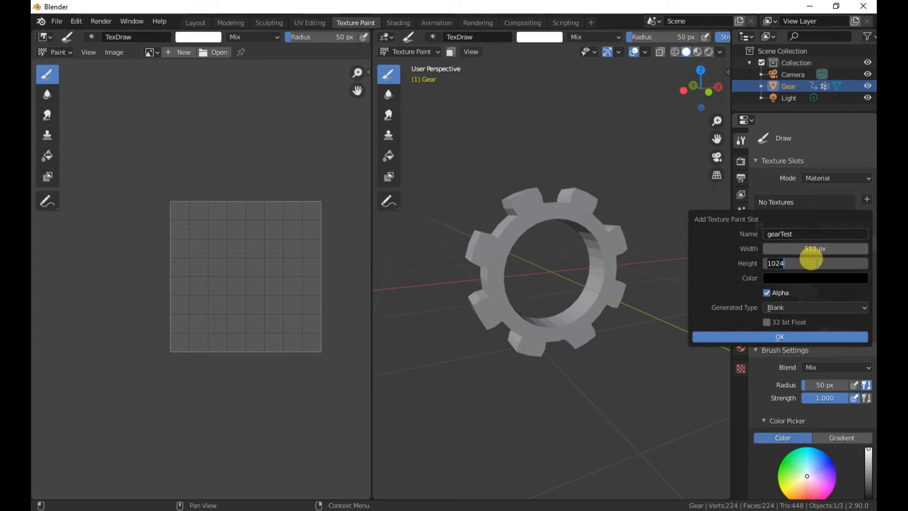
text(512)
key(Return)
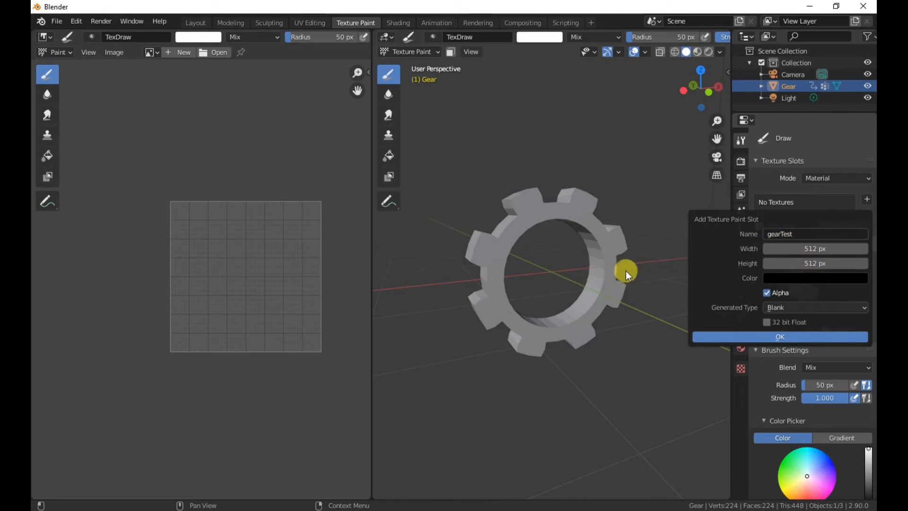
Set the texture's fill color to a pale greyish purple (H 0.811, S 0.072, V 0.664) and create the gearTest paint slot
click(804, 279)
drag(858, 150, 860, 148)
mouse_move(835, 117)
mouse_down()
mouse_move(822, 110)
mouse_move(810, 125)
mouse_move(810, 153)
mouse_up()
click(857, 137)
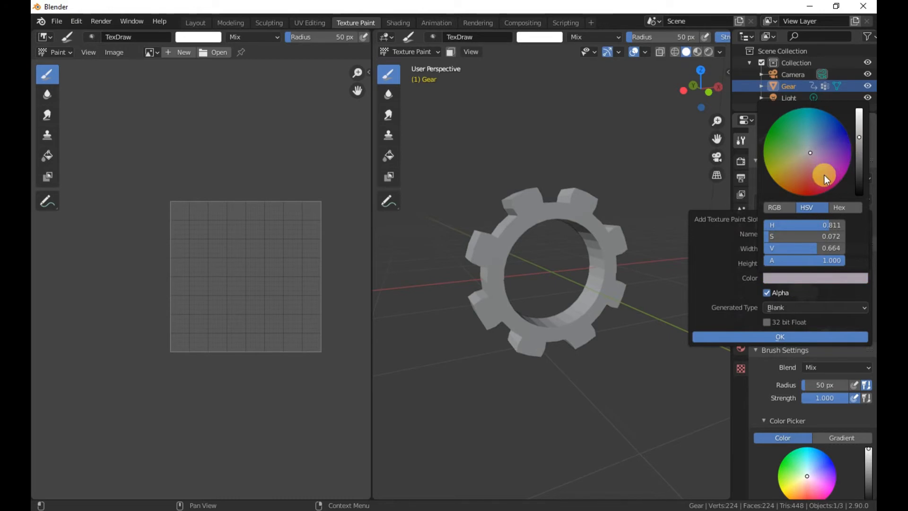
click(766, 337)
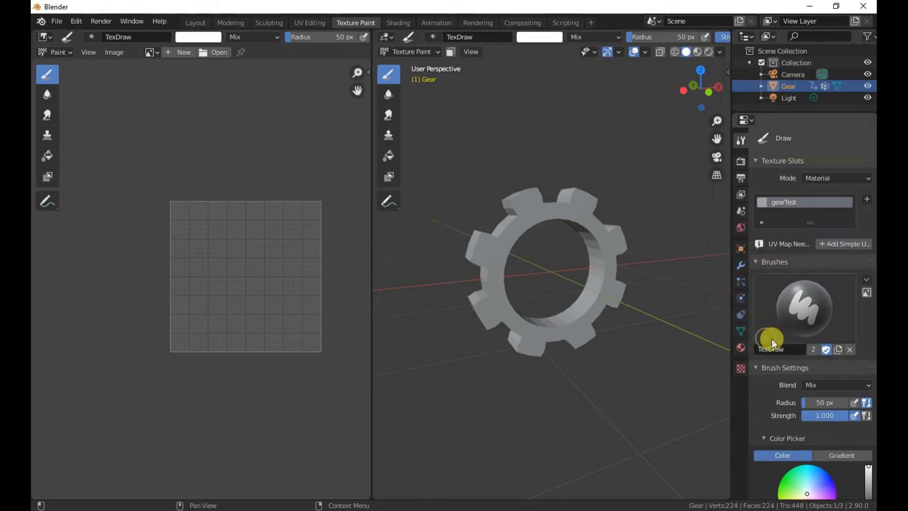
Switch the 3D view to Material Preview shading and display the gearTest image in the image editor
click(697, 52)
mouse_move(600, 359)
middle_down()
mouse_move(656, 356)
mouse_move(579, 362)
middle_up()
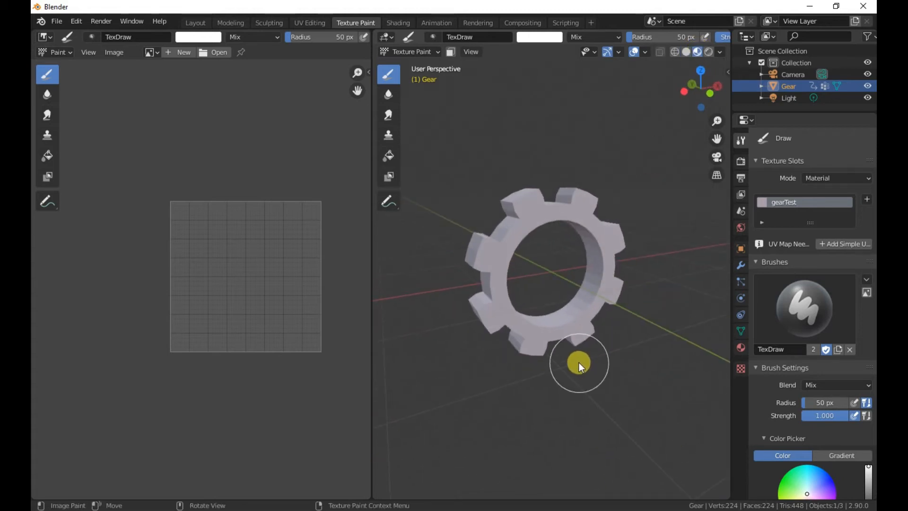
click(151, 51)
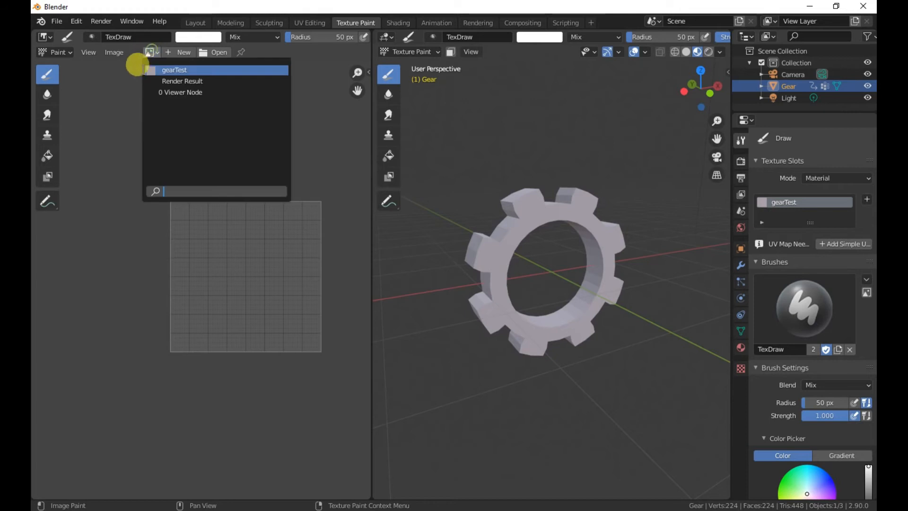
click(169, 70)
scroll(218, 189, down, 4)
scroll(277, 236, up, 1)
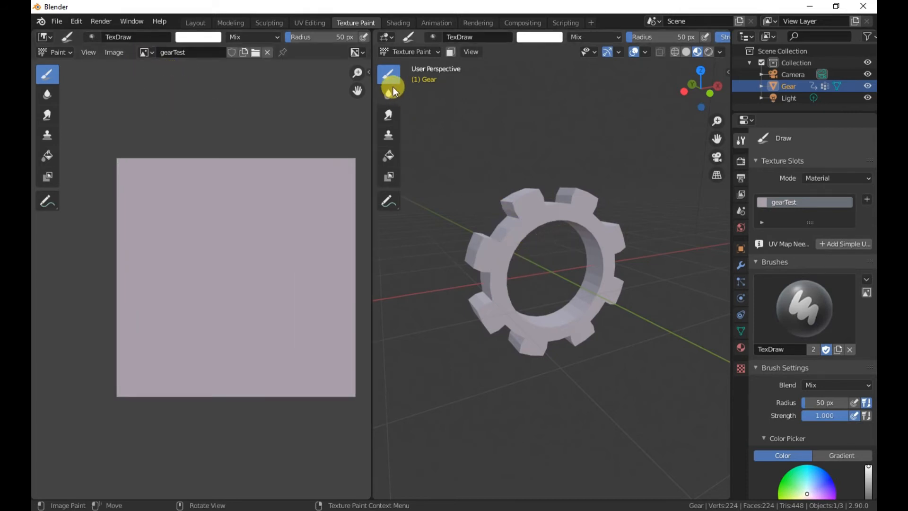
Unwrap the gear's entire mesh in the Layout workspace with Smart UV Project, keeping the default settings, and return to Object Mode
click(205, 19)
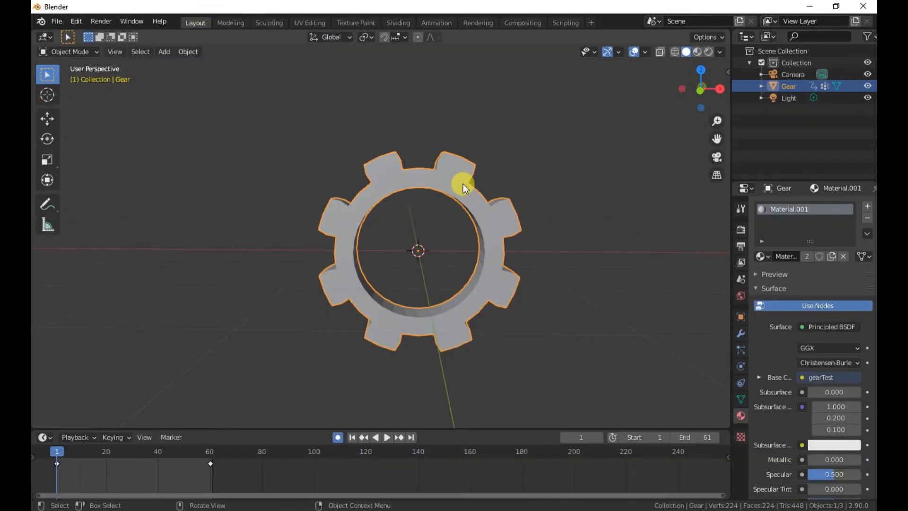
key(Tab)
middle_drag(421, 209, 441, 218)
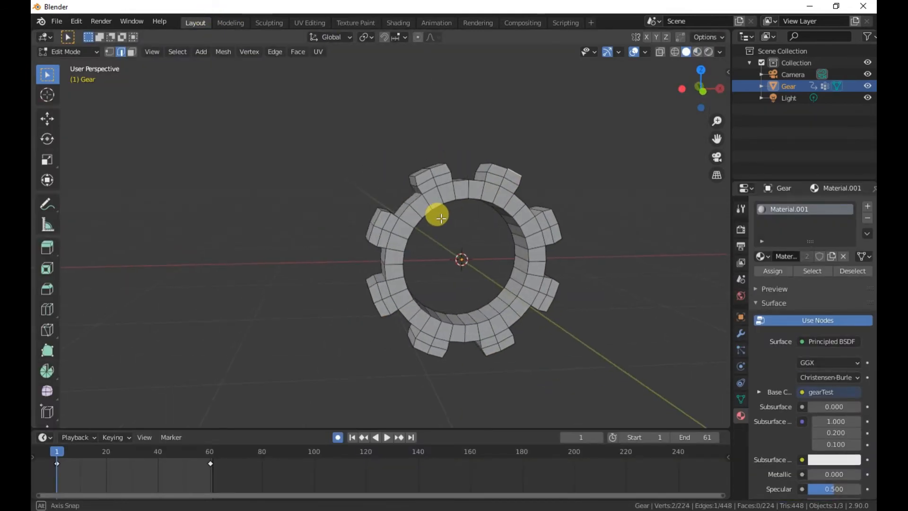
key(a)
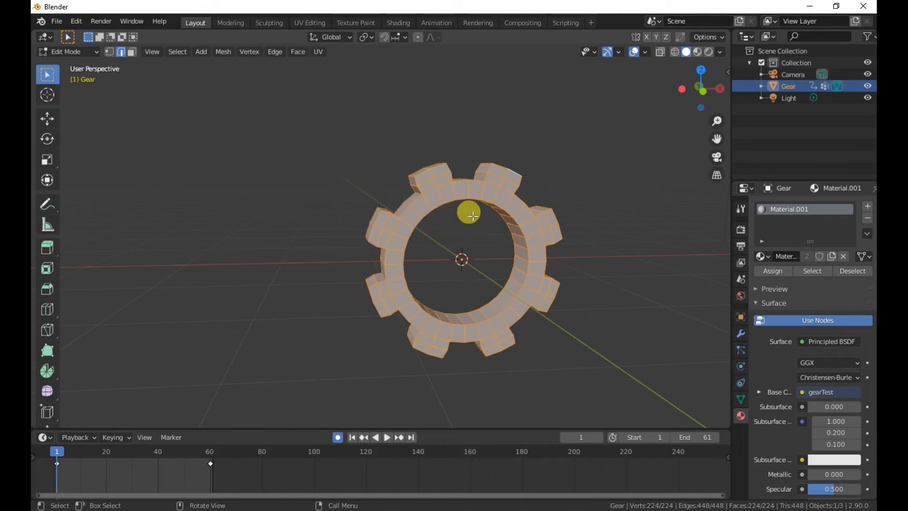
key(u)
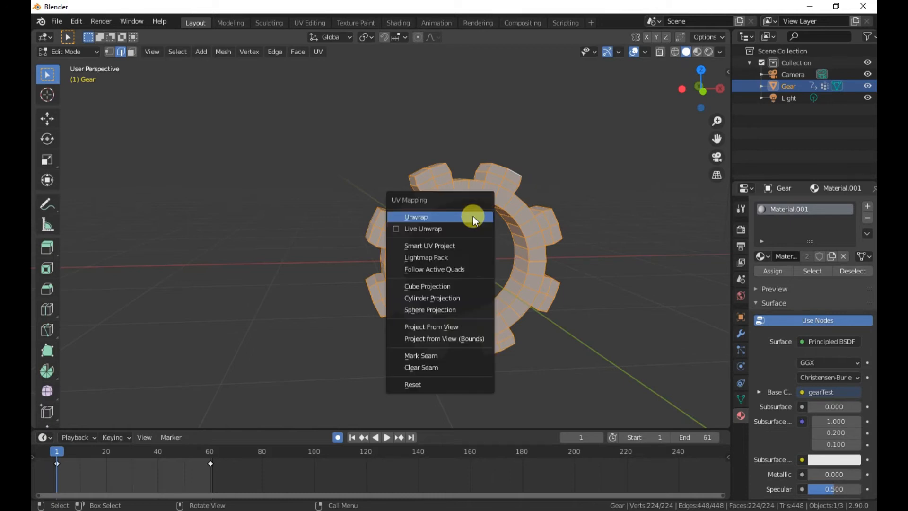
click(436, 245)
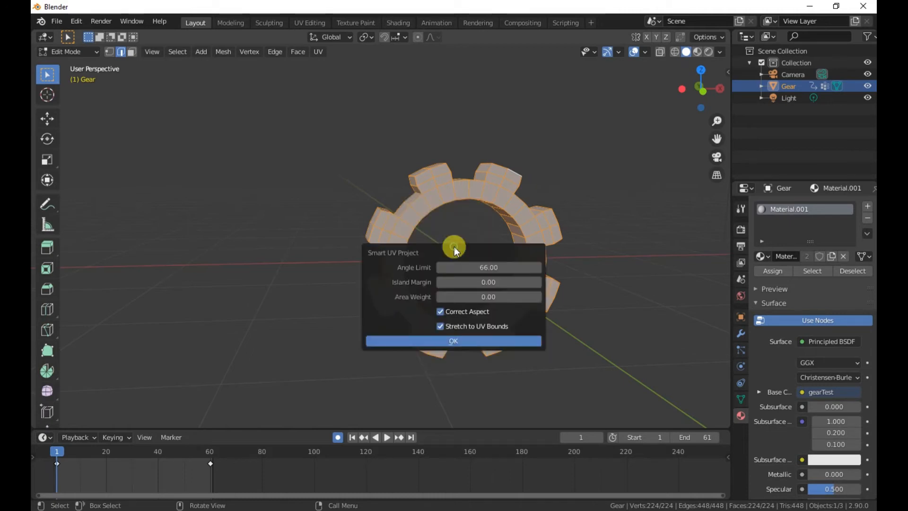
click(491, 343)
key(Tab)
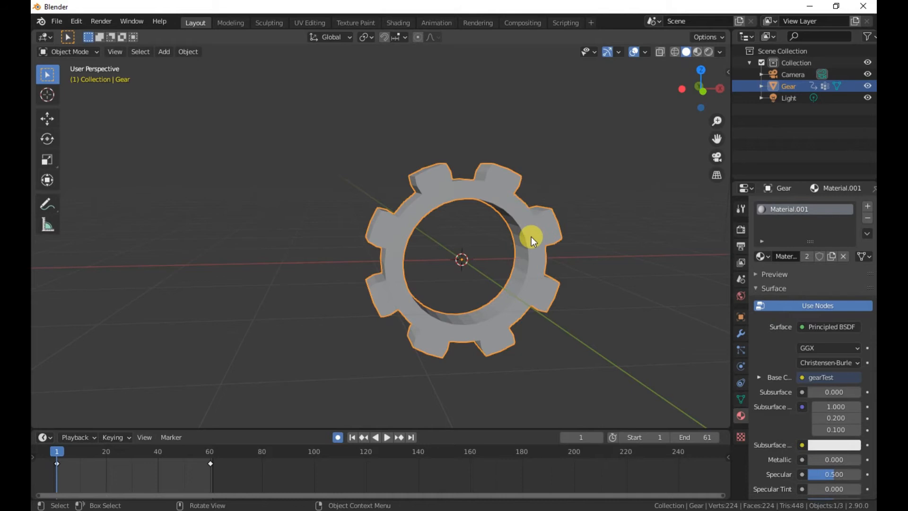
middle_drag(531, 247, 527, 242)
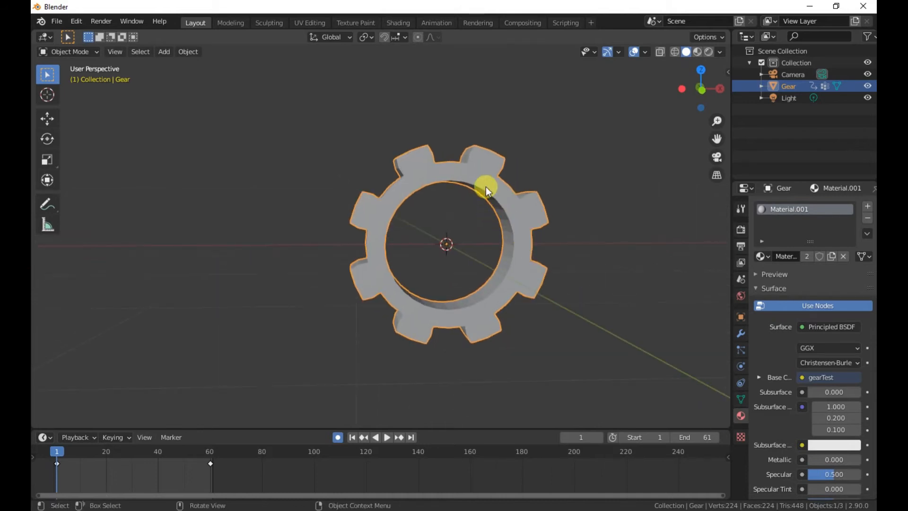
Paint blue over the gear's teeth and outer rim in the Texture Paint workspace
click(355, 24)
click(540, 46)
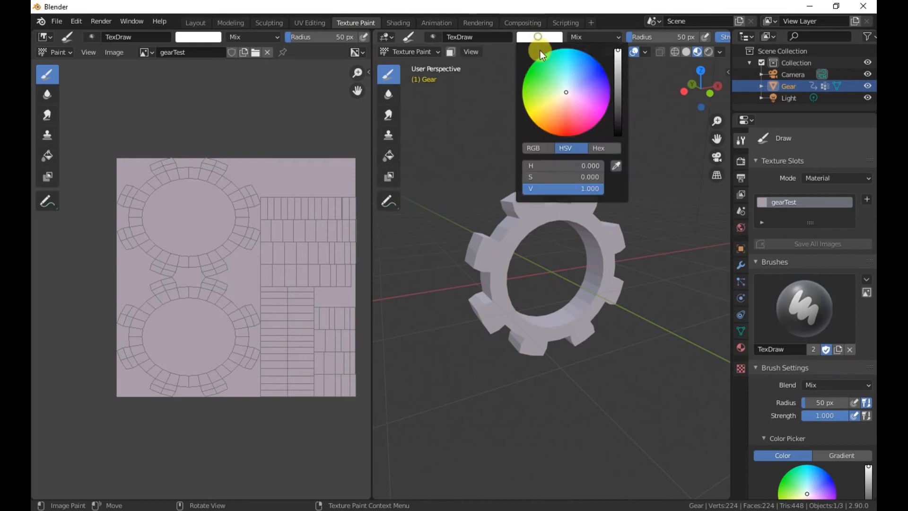
click(570, 86)
mouse_move(495, 255)
mouse_down()
mouse_move(594, 197)
mouse_move(584, 341)
mouse_move(493, 209)
mouse_move(502, 208)
mouse_up()
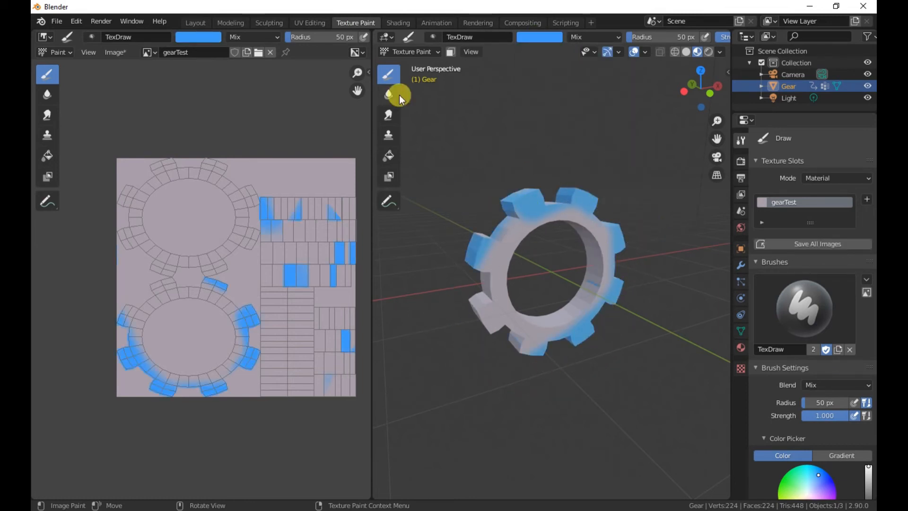
Save the painted texture to the Desktop as gearTest.png
click(115, 53)
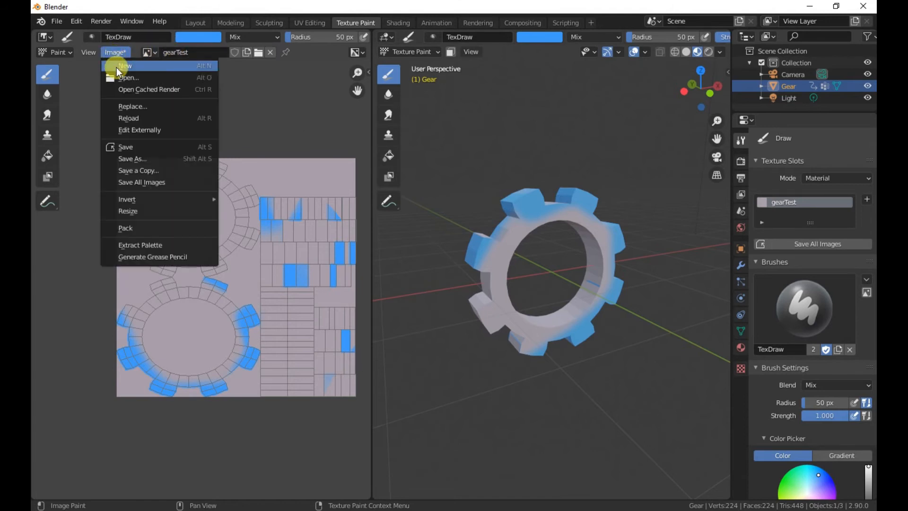
click(135, 146)
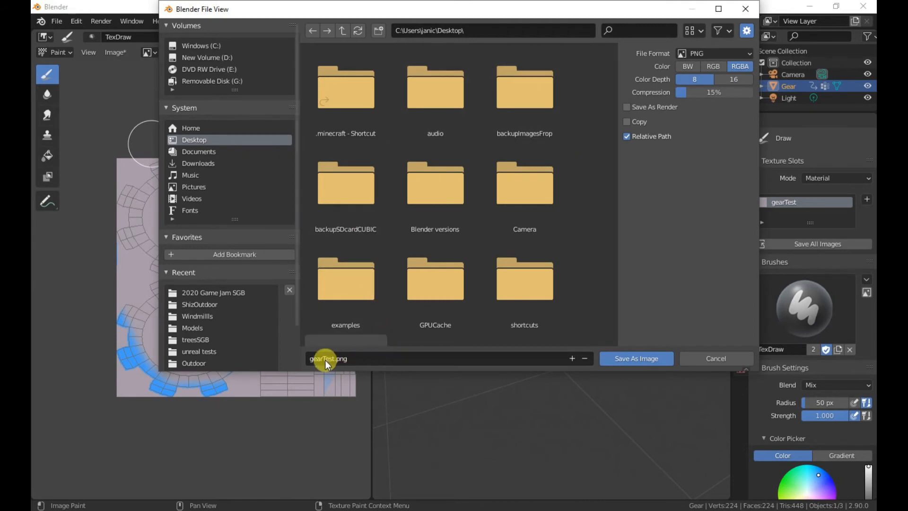
click(621, 354)
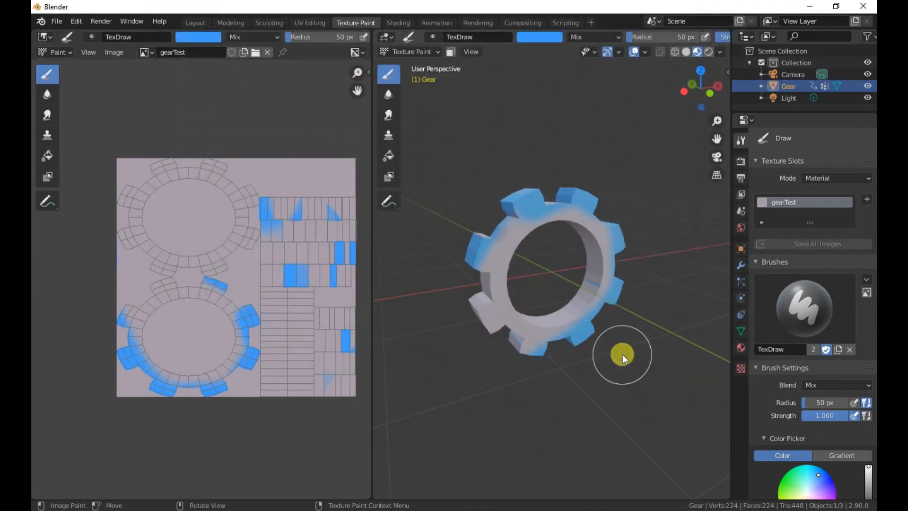
Show the painted gear in Material Preview in the Layout workspace, play its rotation, and return to the first frame
click(203, 22)
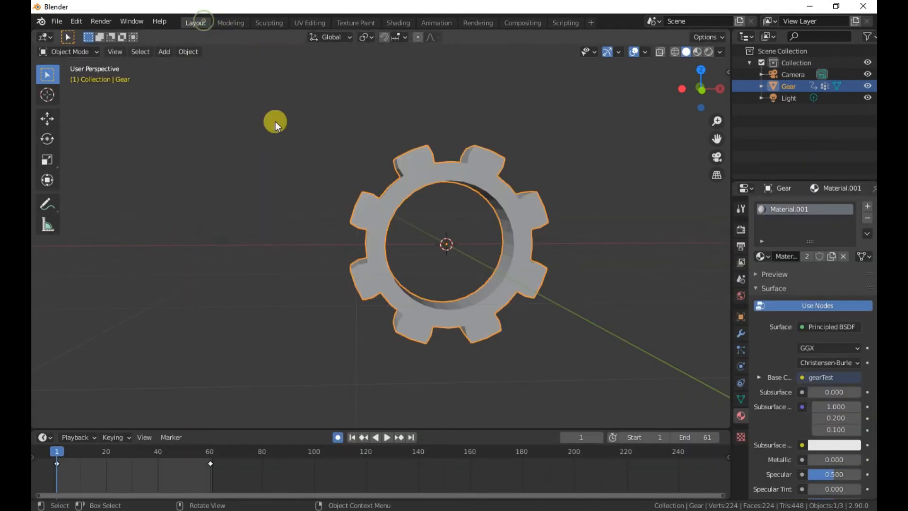
click(696, 56)
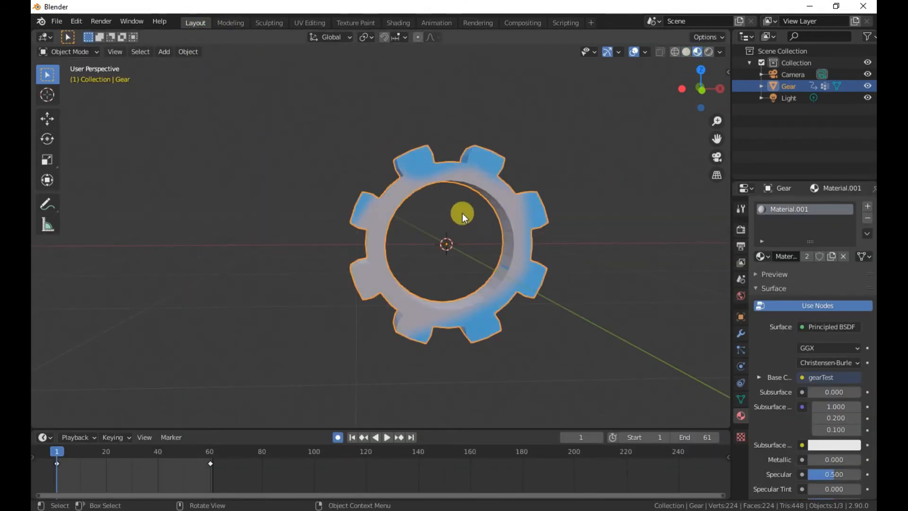
click(384, 437)
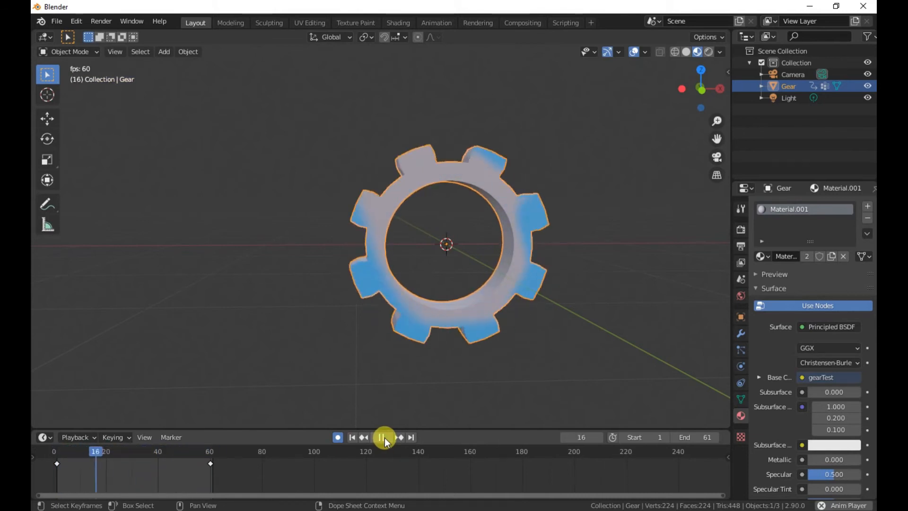
click(385, 438)
click(352, 437)
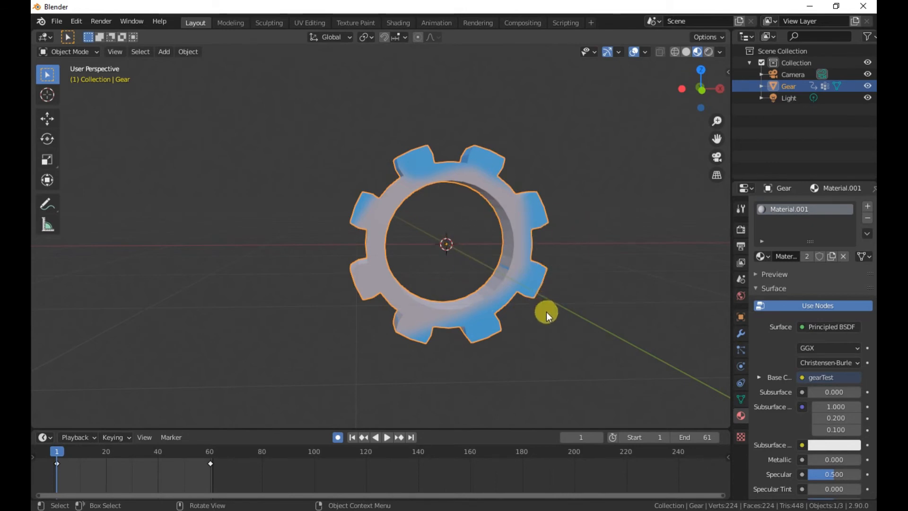
middle_drag(545, 310, 519, 290)
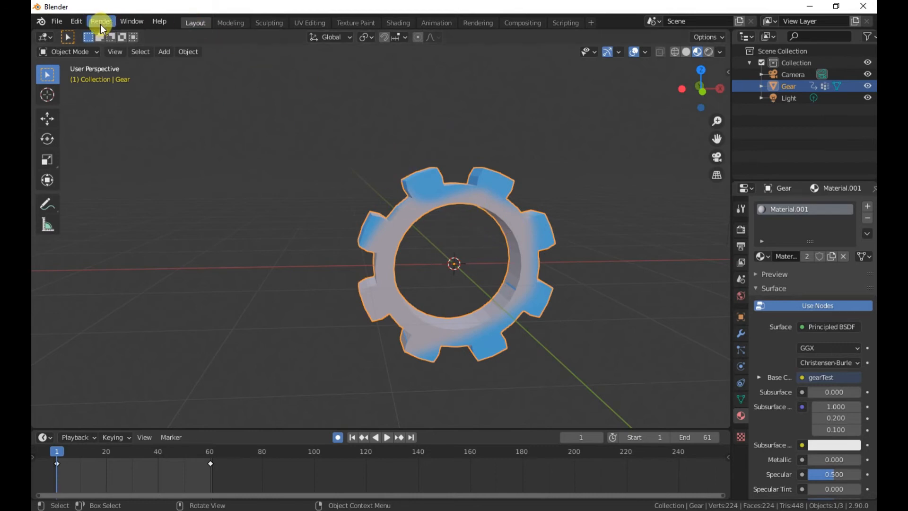
Start an FBX export of the scene into the Desktop folder
click(56, 22)
mouse_move(85, 191)
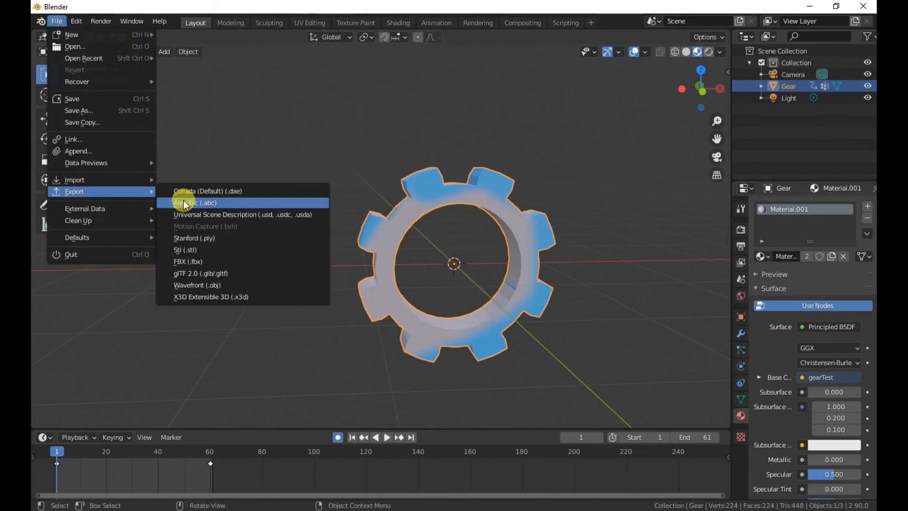
click(189, 261)
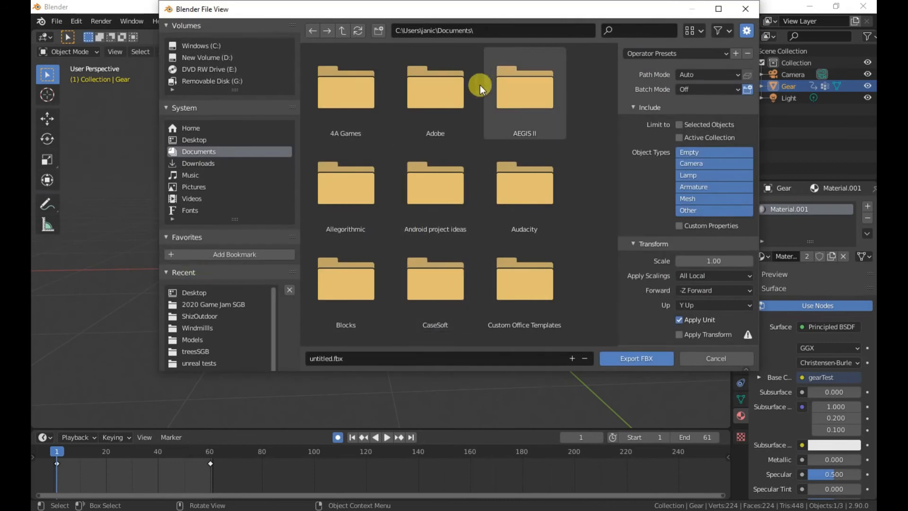
click(235, 141)
click(333, 363)
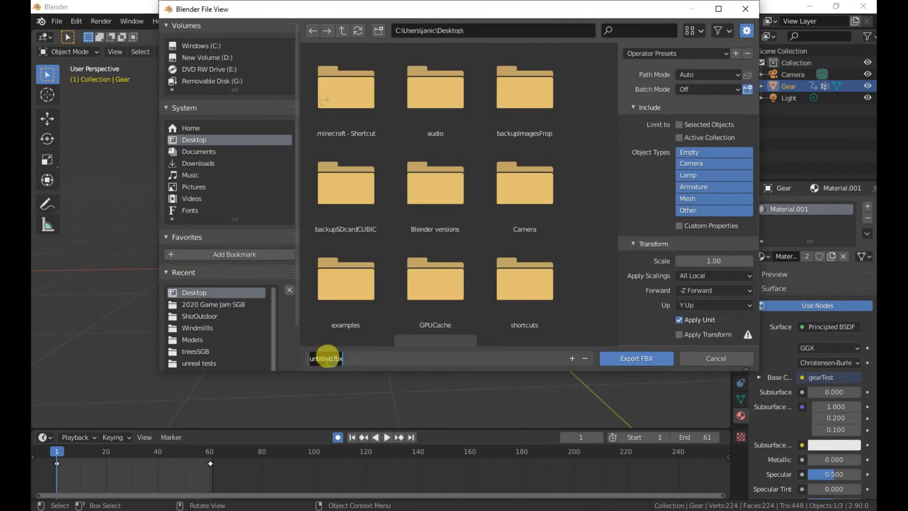
text(GEAR)
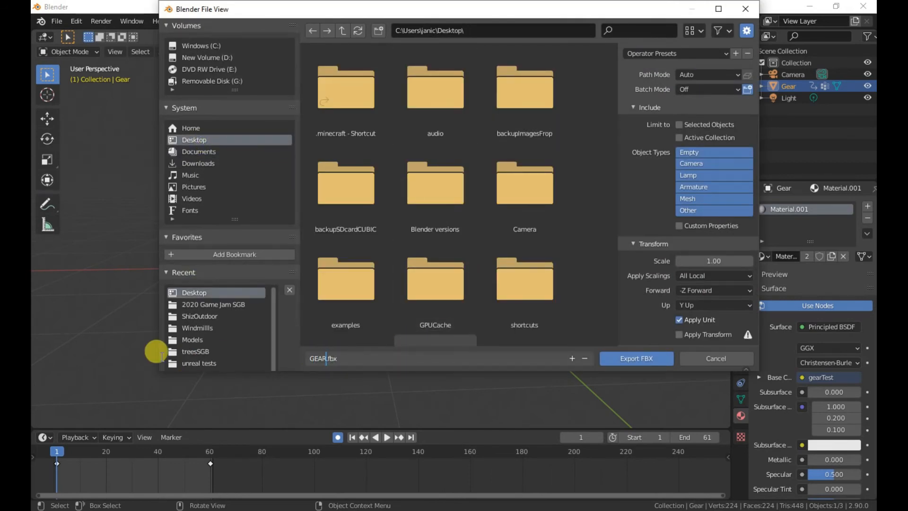
key(BackSpace)
key(BackSpace)
key(BackSpace)
key(BackSpace)
Name the export file gearTest.fbx and export it
text(gearTest)
key(Return)
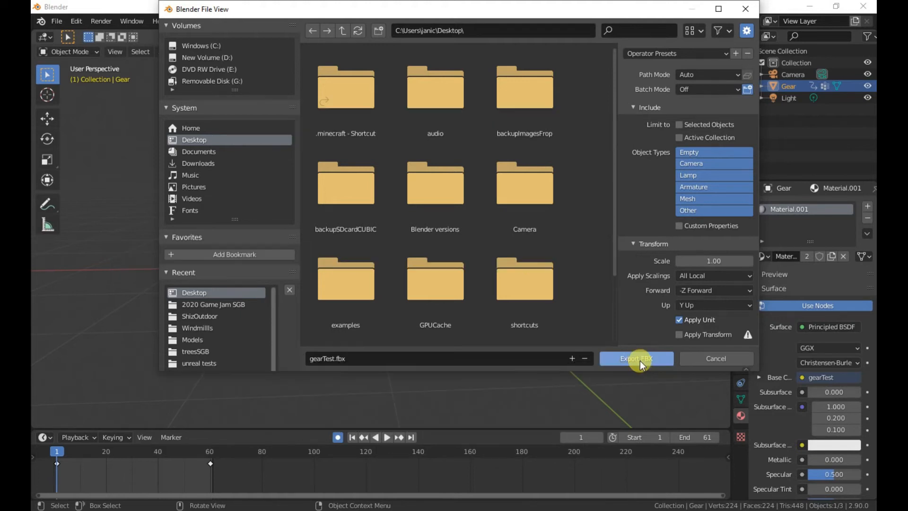
click(639, 358)
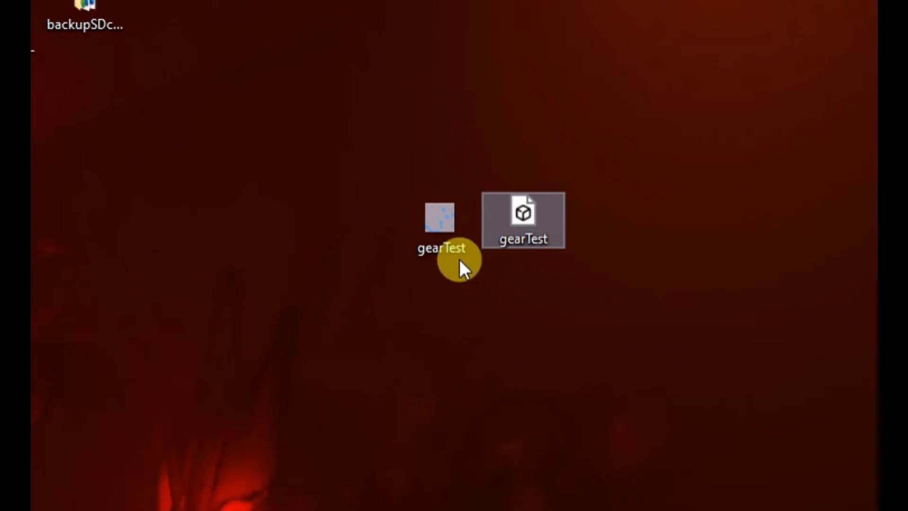
Switch to a new Notepad document and enter "anim" as its first line
drag(433, 228, 429, 224)
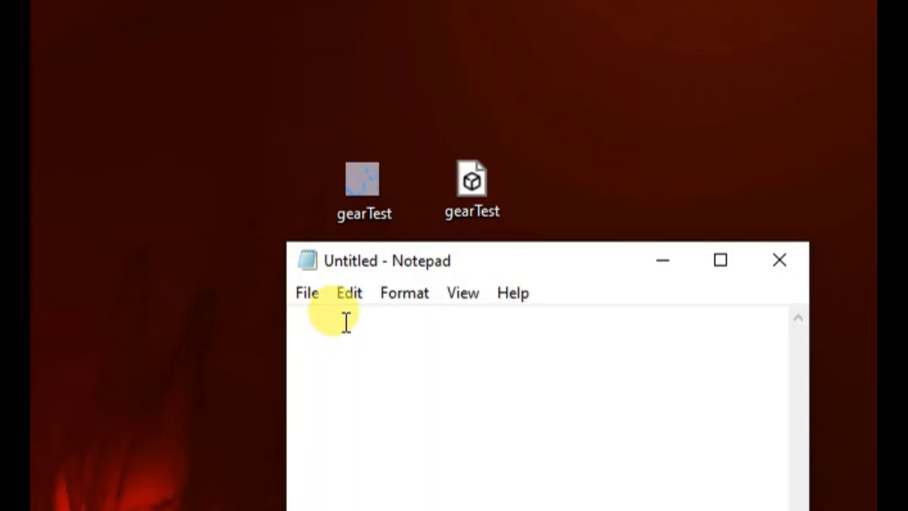
text(anim)
key(Return)
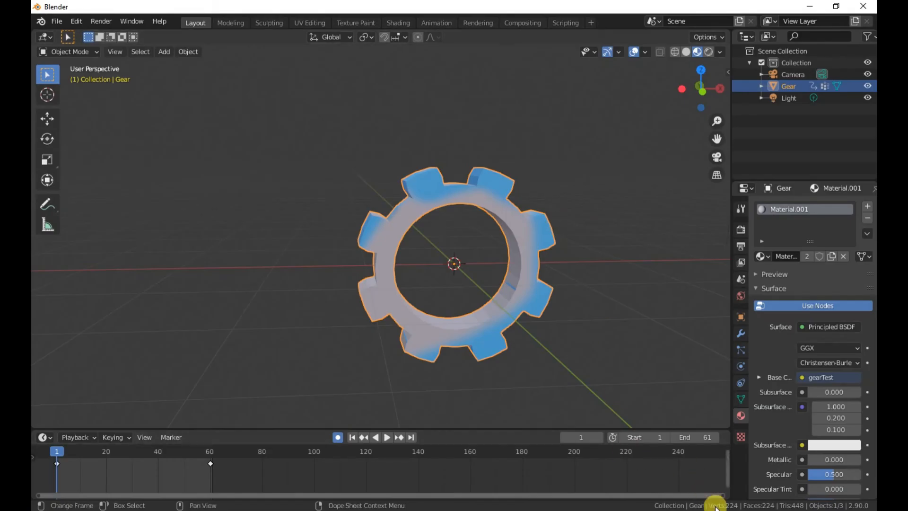
Switch back to Blender and scrub the gear's animation to frame 61 to check its frame range
key(space)
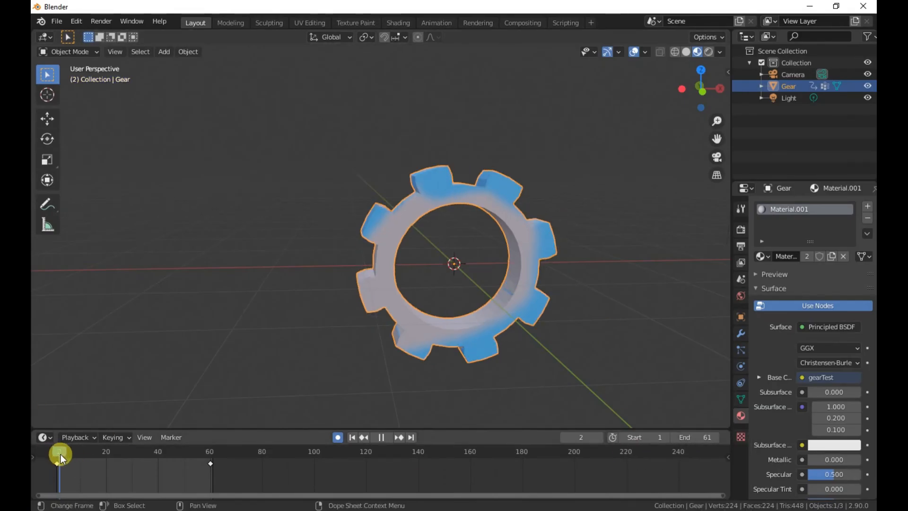
drag(108, 464, 213, 475)
key(space)
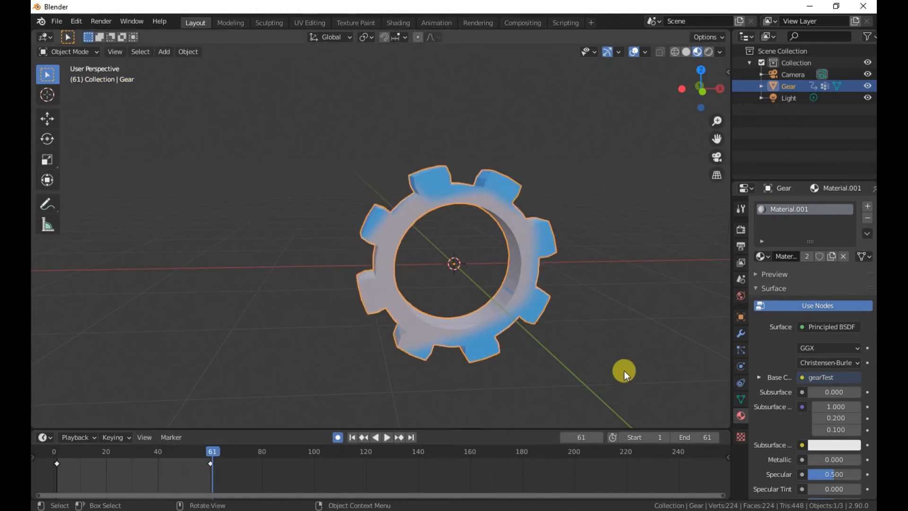
Switch to Notepad and add the line "spin 1 61 loop" below anim, separated by a blank line
key(alt+Tab)
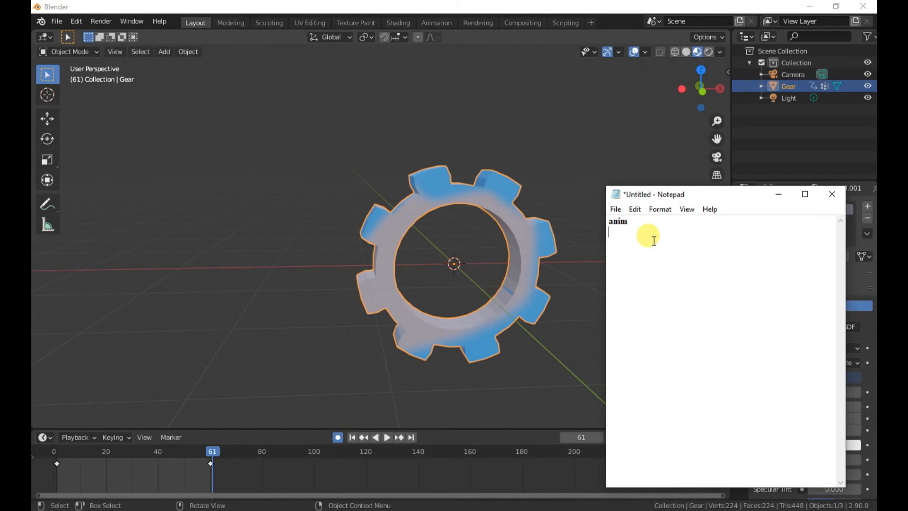
key(Return)
text(spin 1 61 loop)
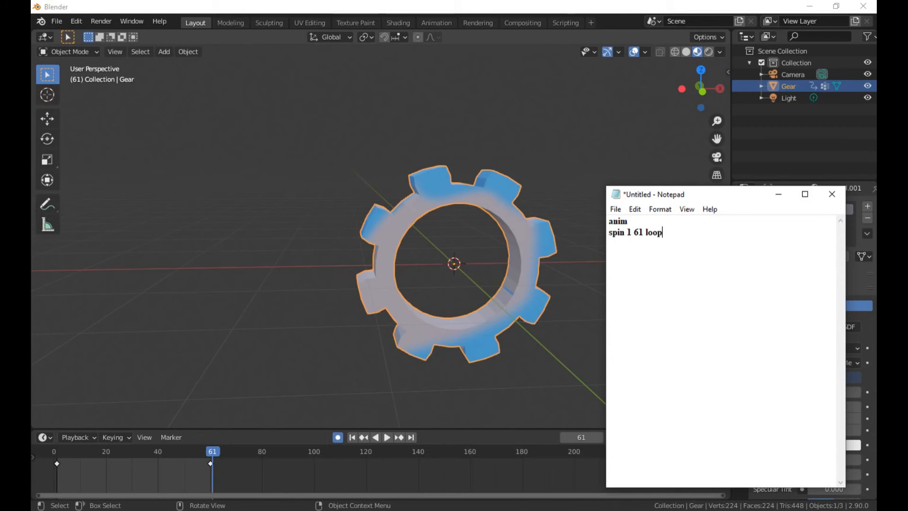
key(Up)
key(Return)
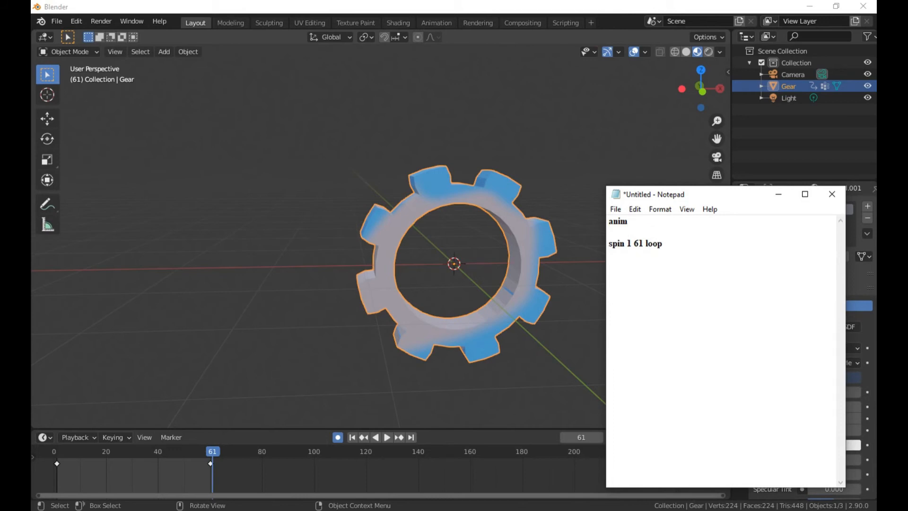
Add the line "stop 1" between the anim and spin lines
text(stop 1)
click(616, 210)
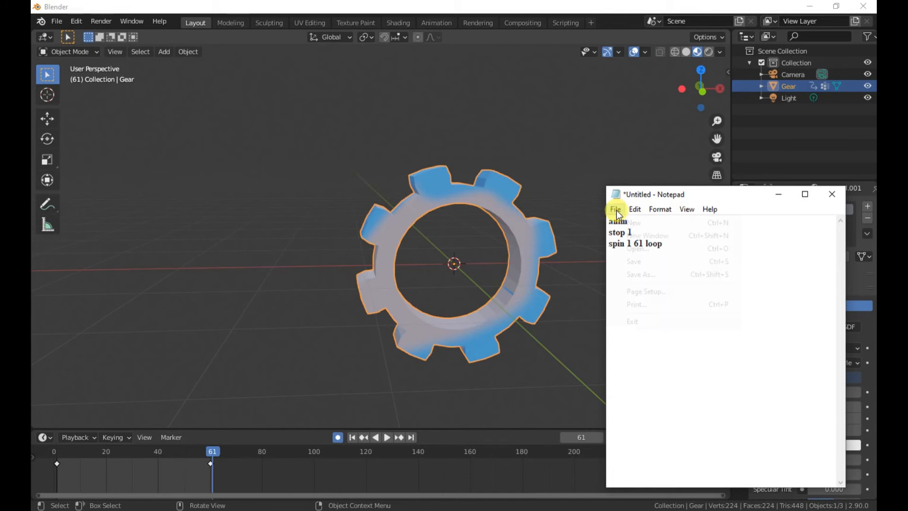
click(636, 273)
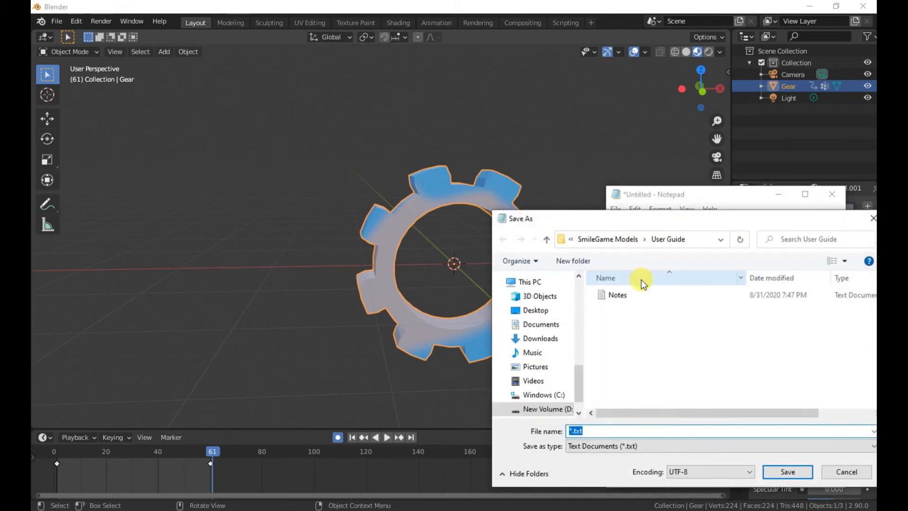
click(847, 472)
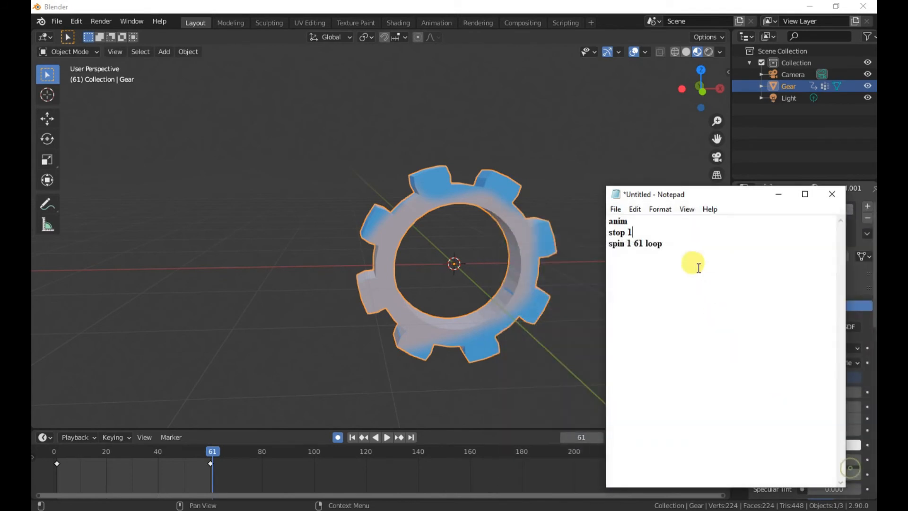
Start saving the text document to the Desktop folder and minimize Blender to check the exported gearTest file names
click(618, 209)
click(640, 263)
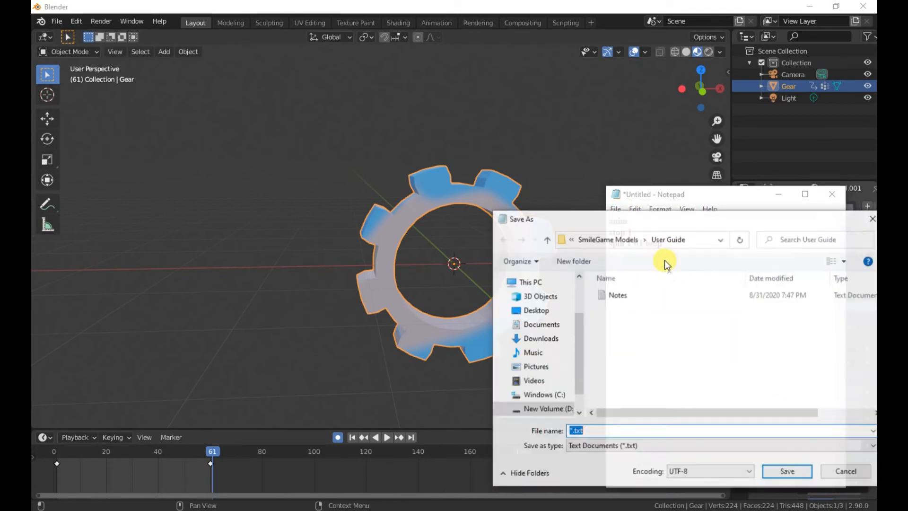
click(535, 311)
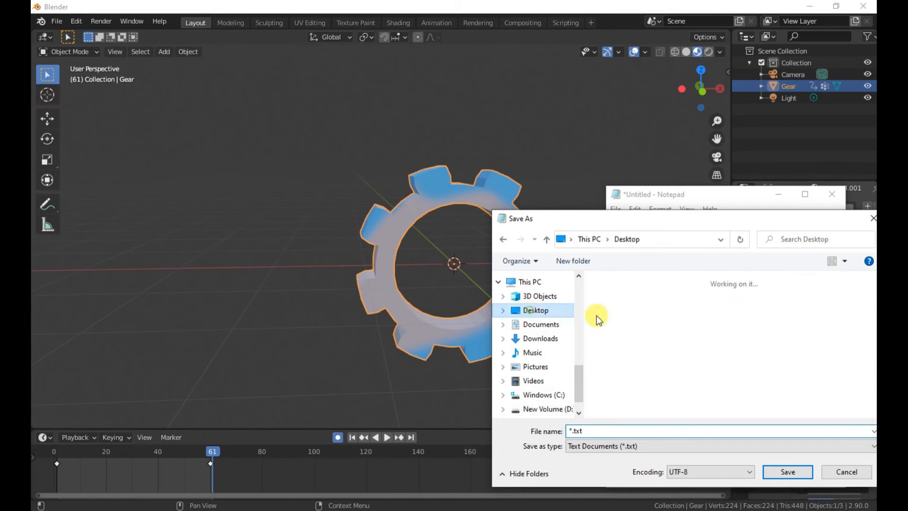
scroll(717, 384, down, 3)
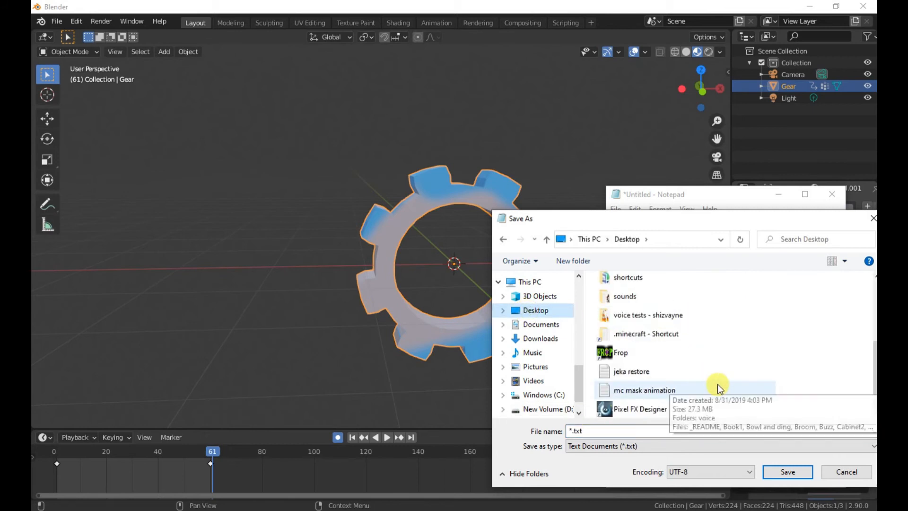
scroll(682, 365, up, 2)
scroll(683, 364, up, 2)
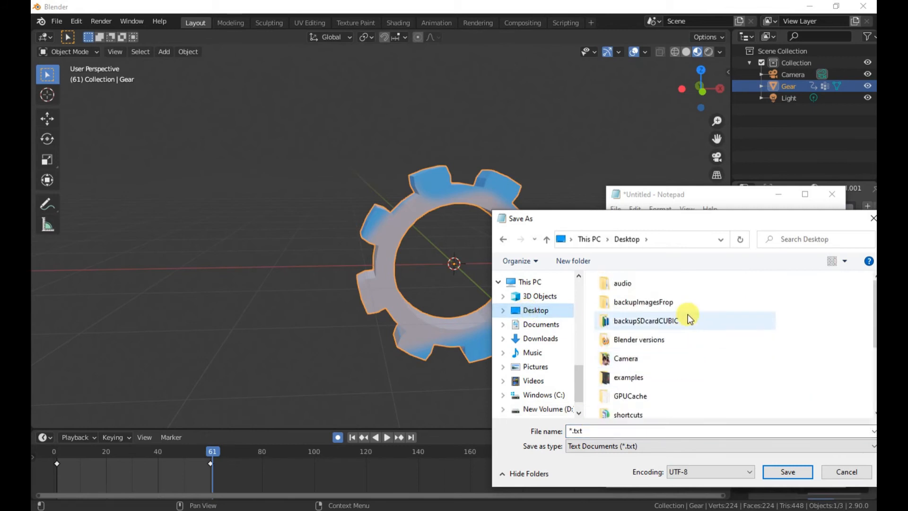
click(809, 6)
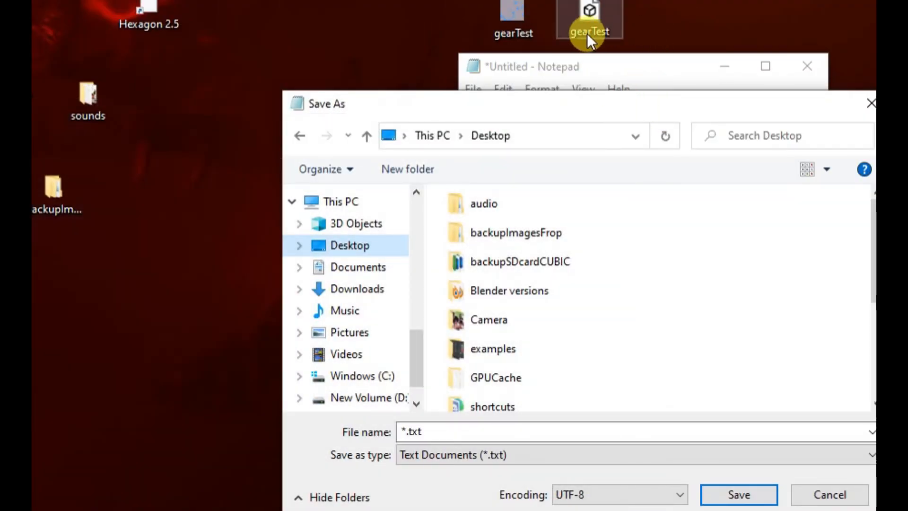
Save the text document on the Desktop as gearTest.def and close Notepad
click(478, 430)
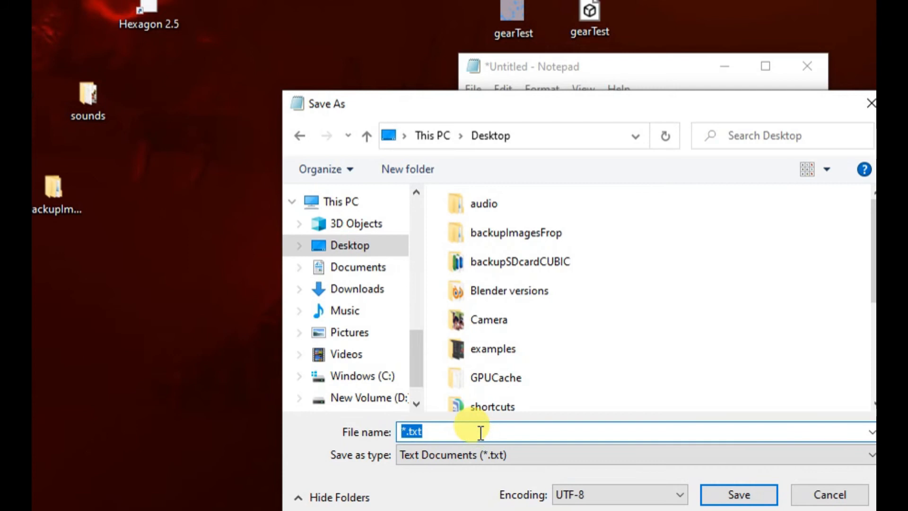
text(gear.)
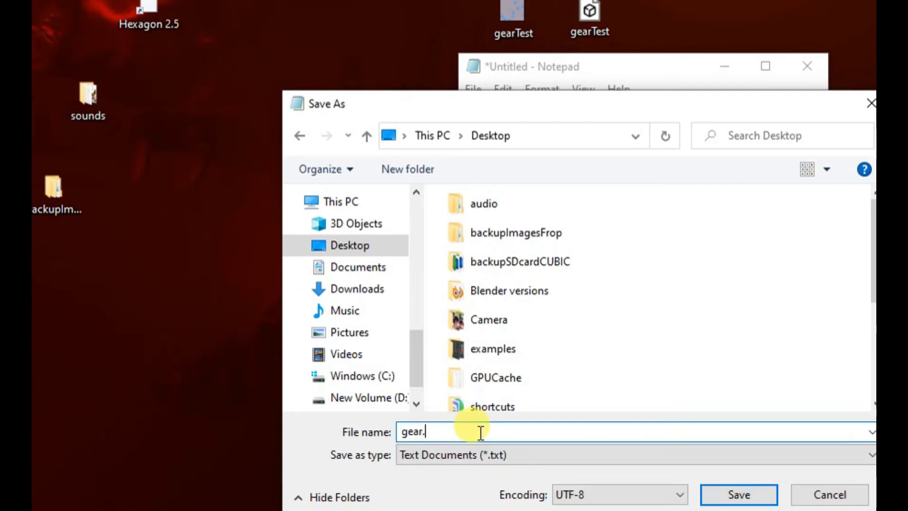
key(BackSpace)
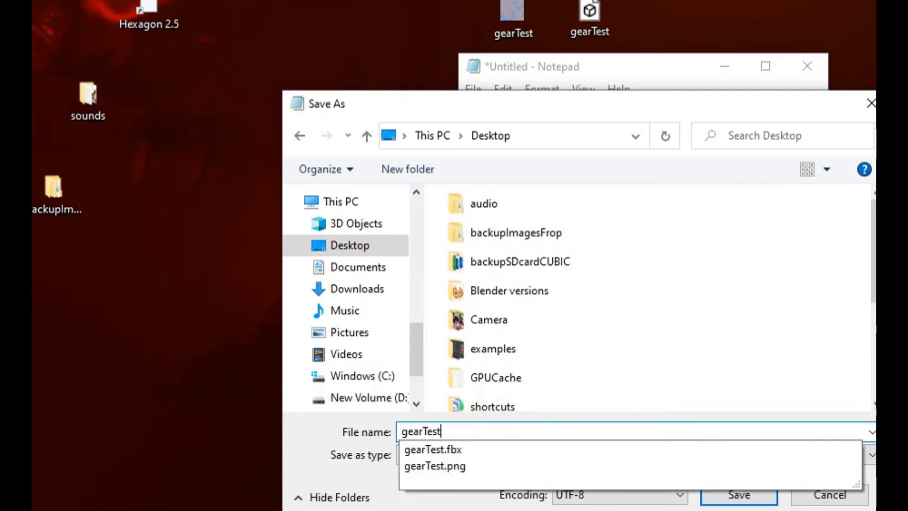
text(Test.def)
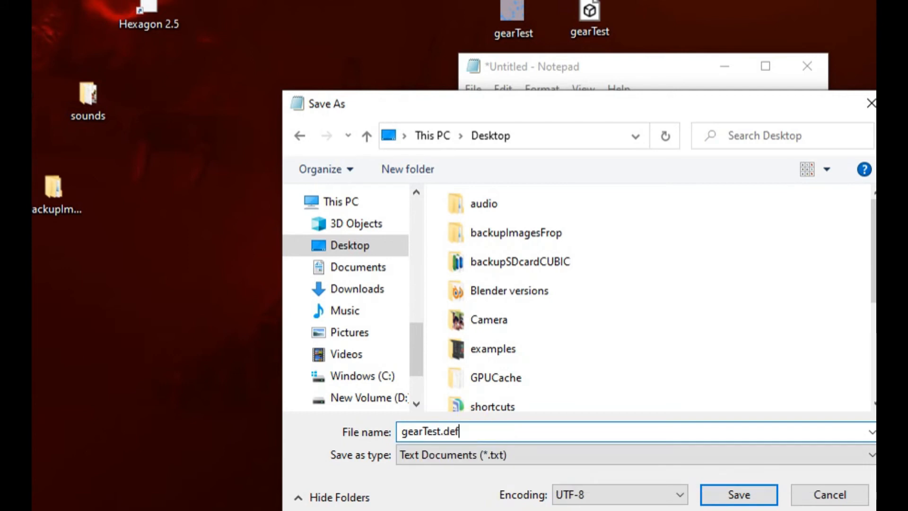
click(736, 494)
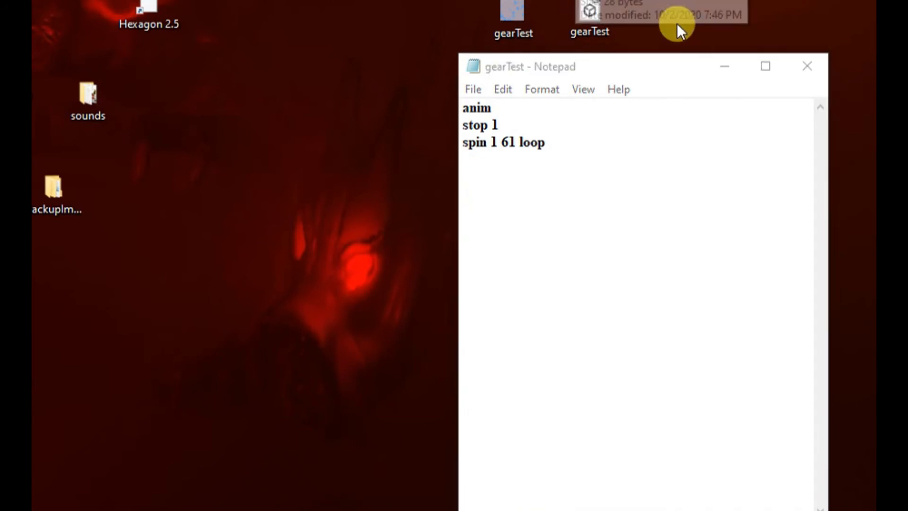
click(816, 67)
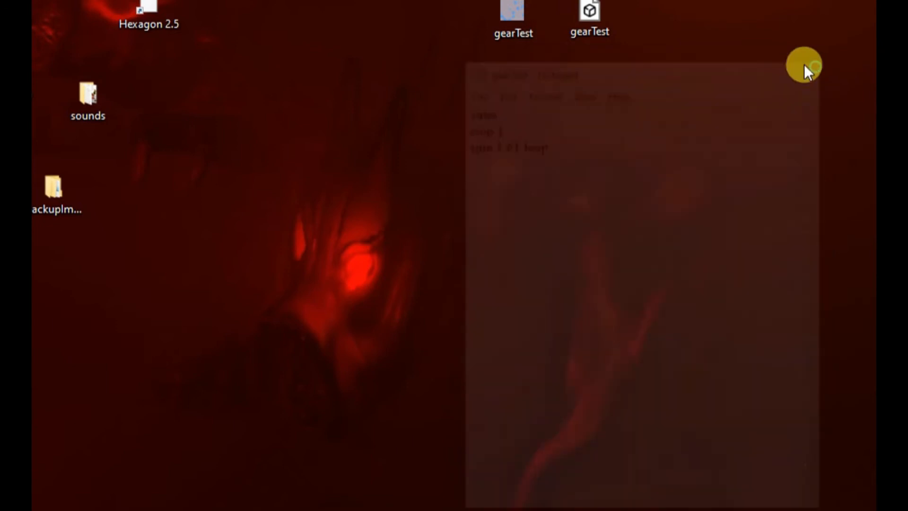
drag(710, 2, 490, 44)
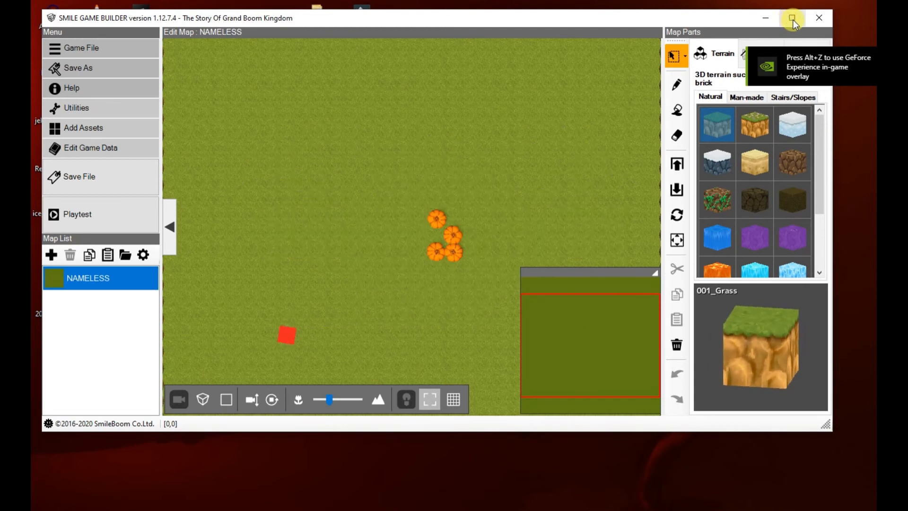
Switch to SMILE GAME BUILDER, delete the group of pumpkins from the NAMELESS map and save the game file
click(790, 19)
right_drag(565, 287, 574, 179)
drag(413, 198, 517, 283)
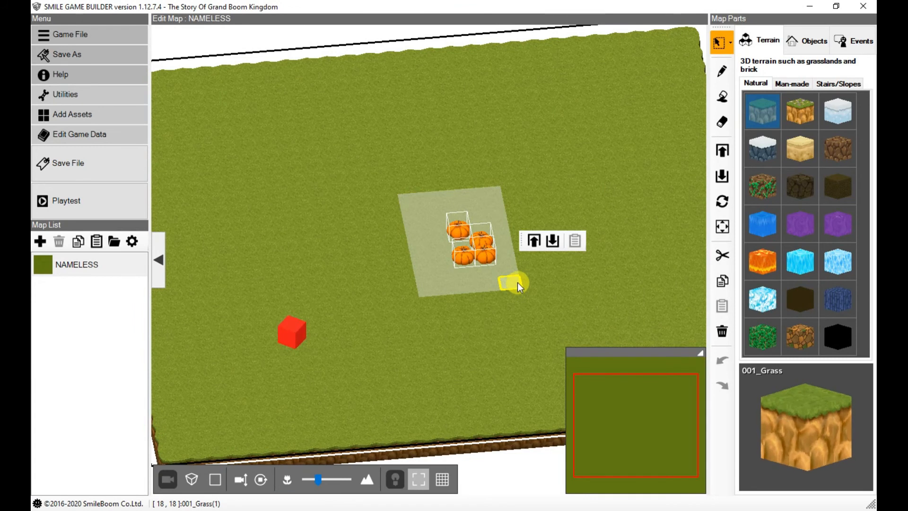
key(Delete)
scroll(500, 272, up, 3)
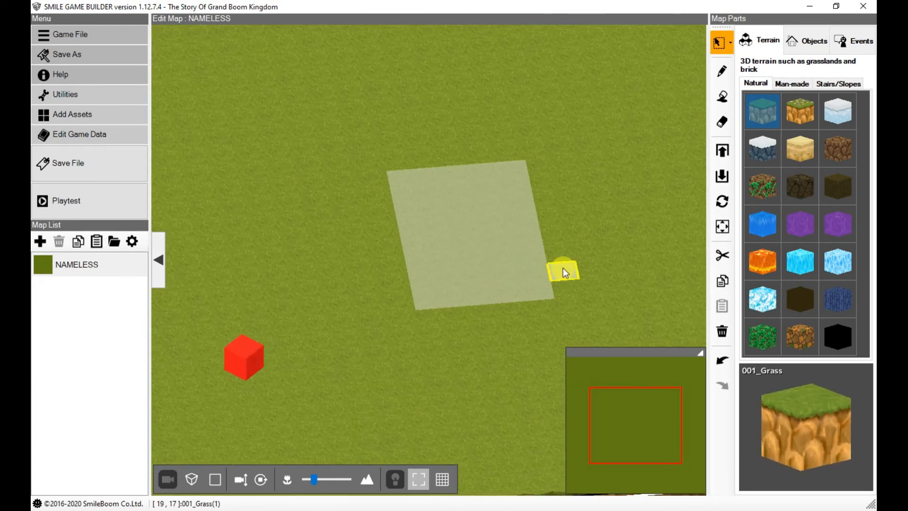
drag(603, 344, 605, 350)
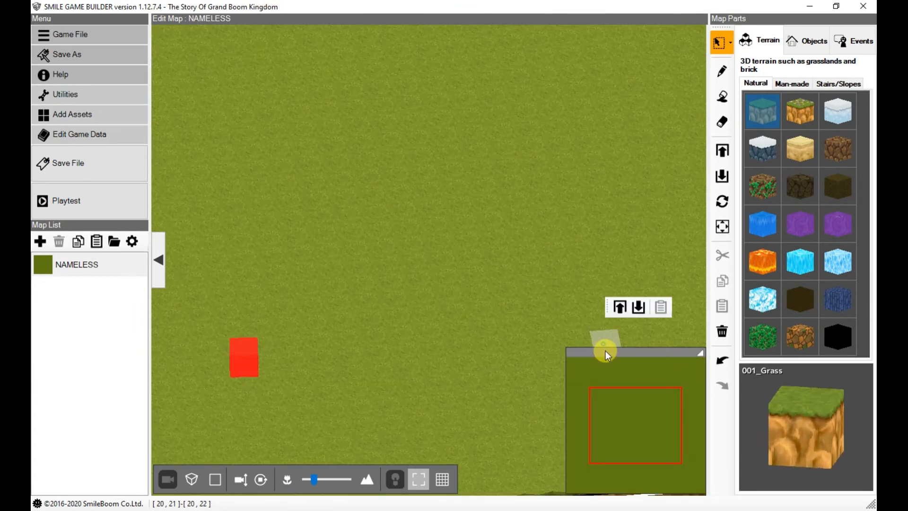
click(77, 162)
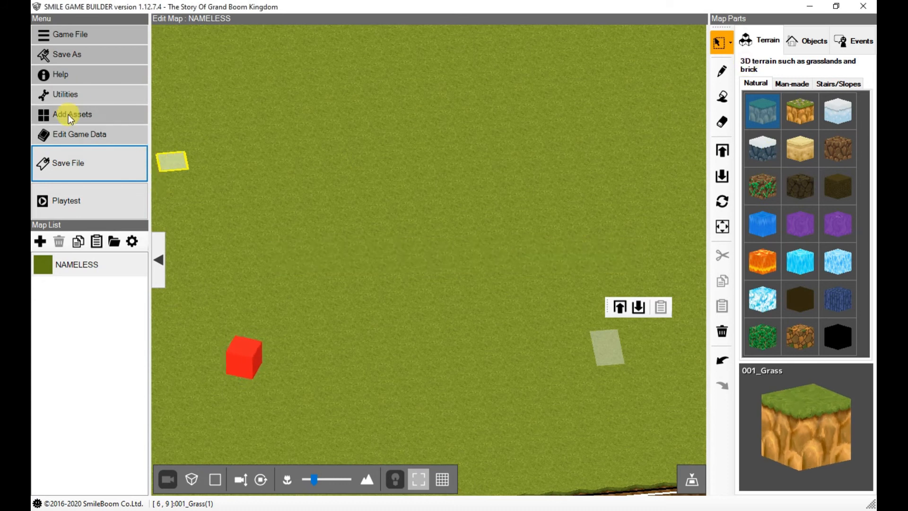
Open the resource archive for adding assets and show the map objects
click(86, 120)
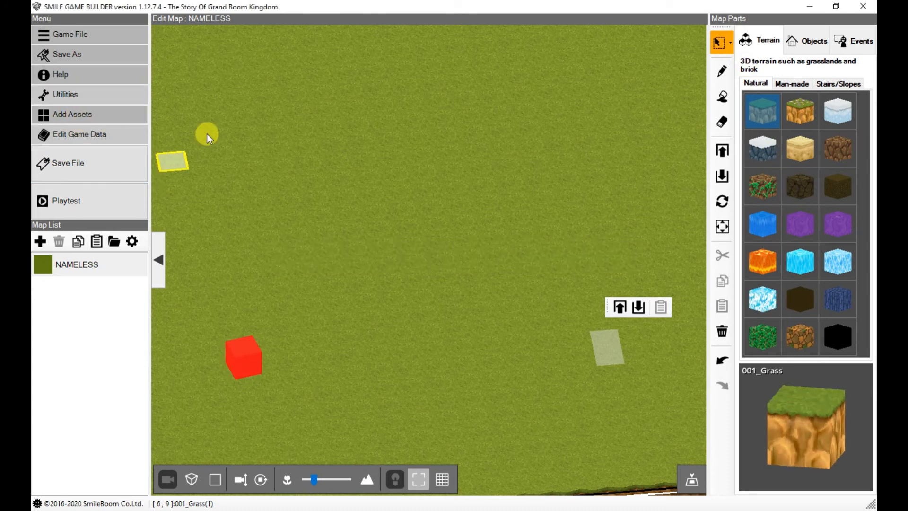
click(366, 97)
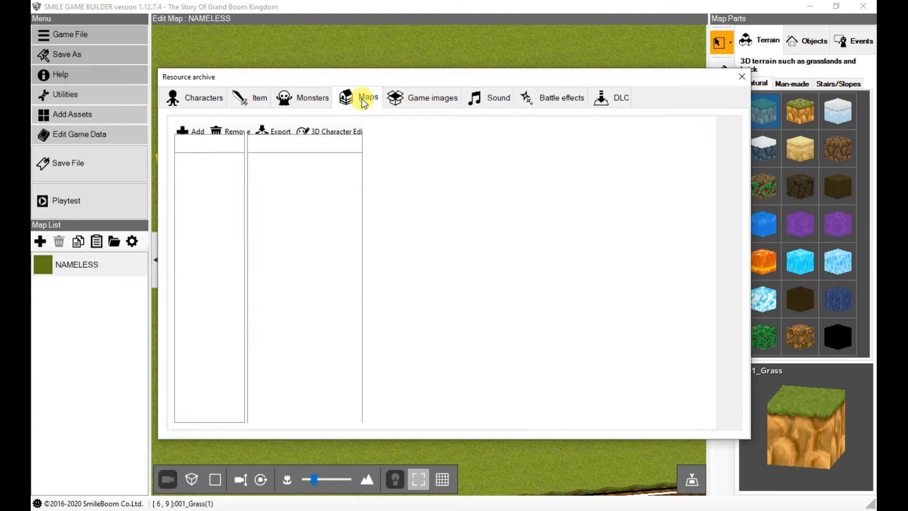
click(738, 217)
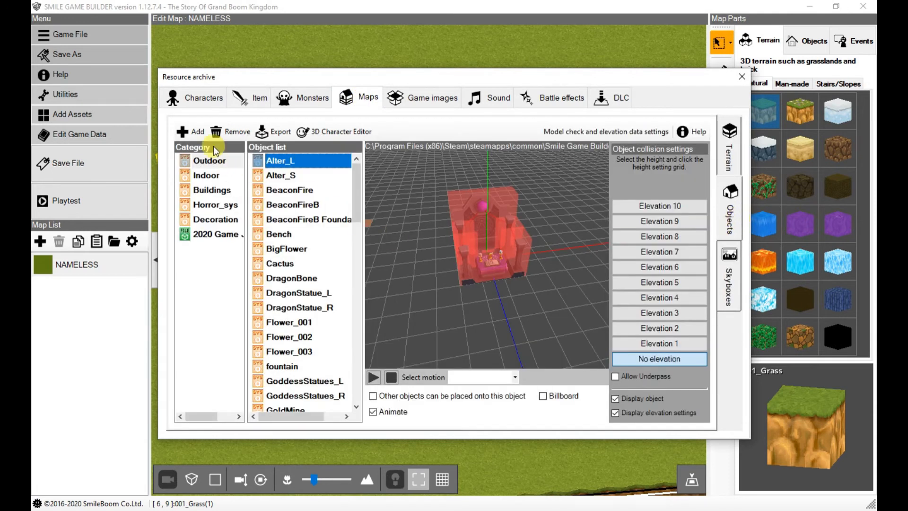
Import gearTest.fbx from the Desktop folder as a map object with scale 1.000
click(196, 132)
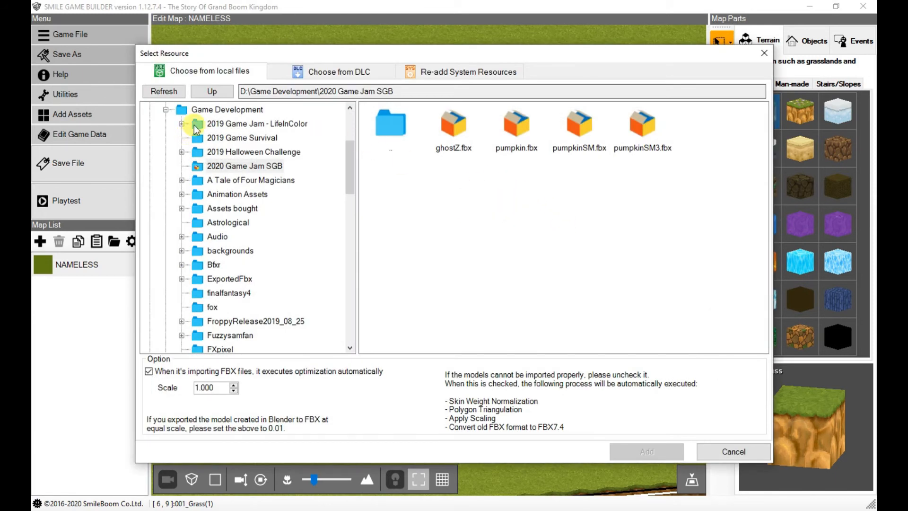
scroll(190, 132, up, 3)
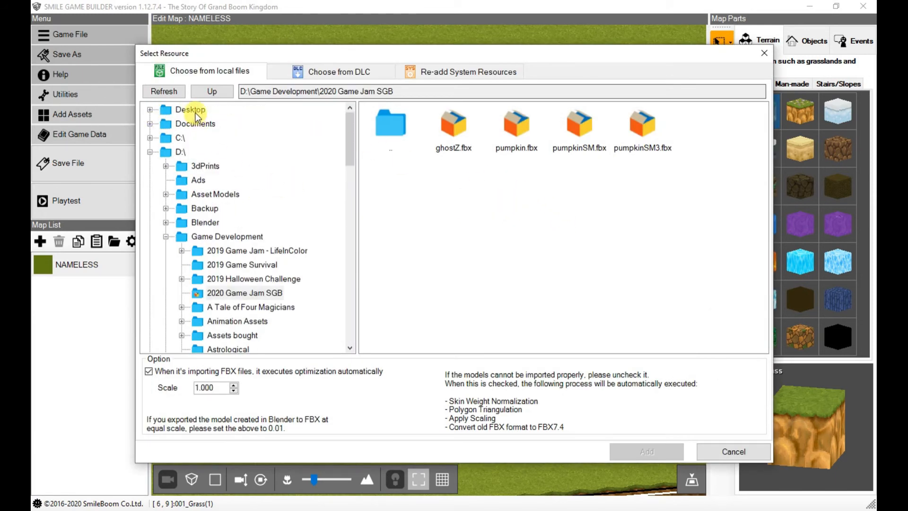
click(193, 112)
double_click(462, 199)
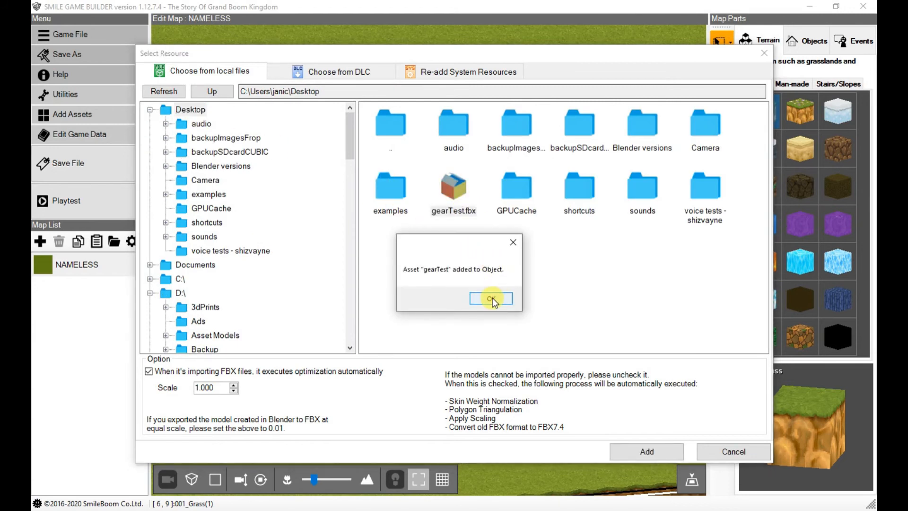
click(491, 299)
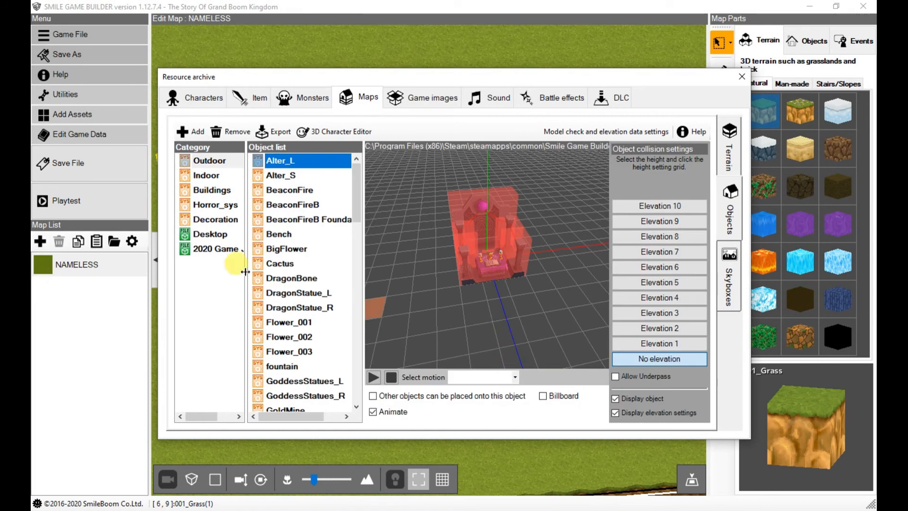
Select gearTest in the Desktop category and examine the size of its model in the preview
click(209, 236)
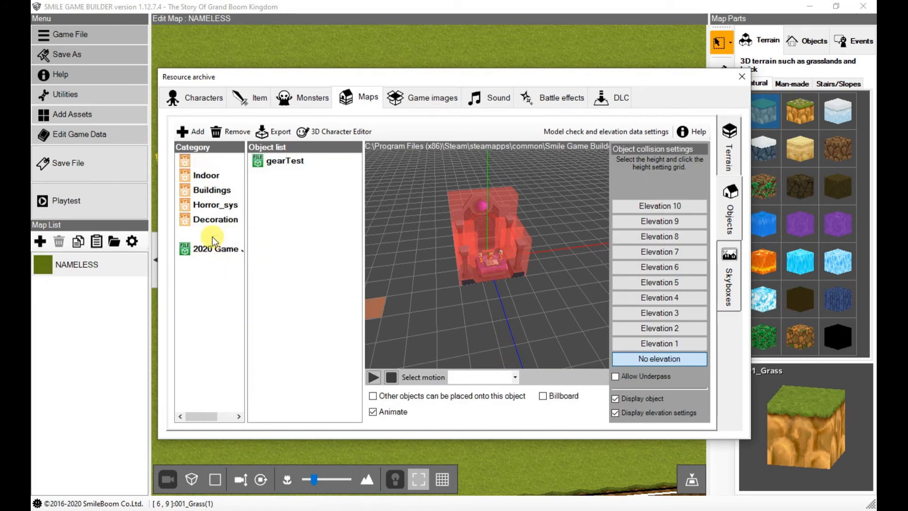
click(290, 167)
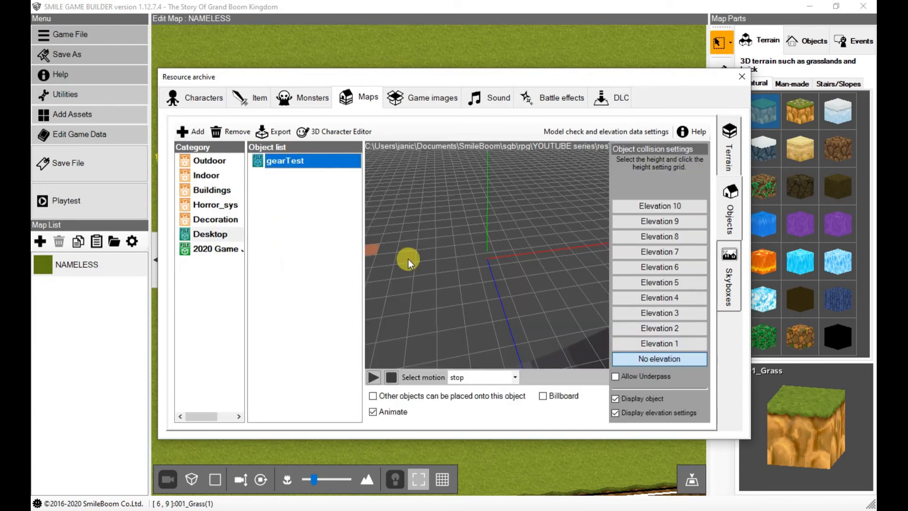
scroll(498, 261, down, 10)
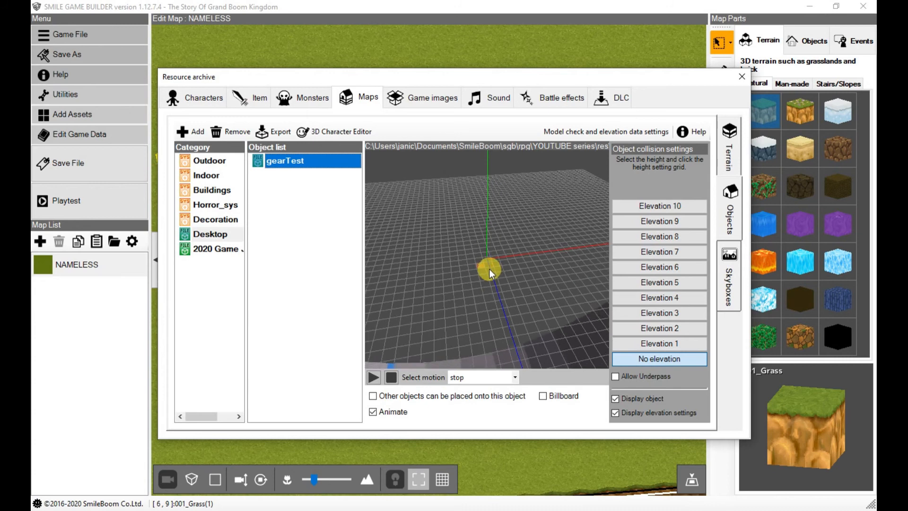
drag(481, 283, 478, 254)
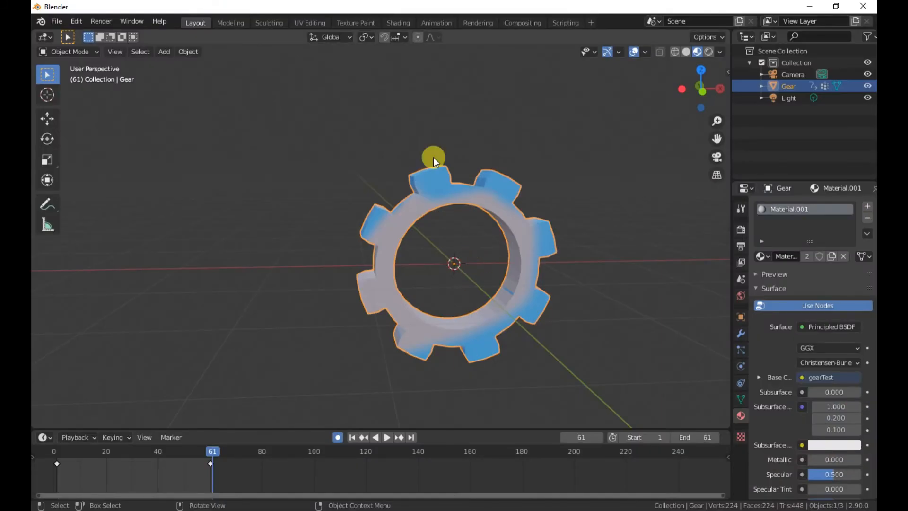
Switch to Blender and export the gear again as gearTest.fbx, limited to selected objects, with scale 0.01
click(57, 22)
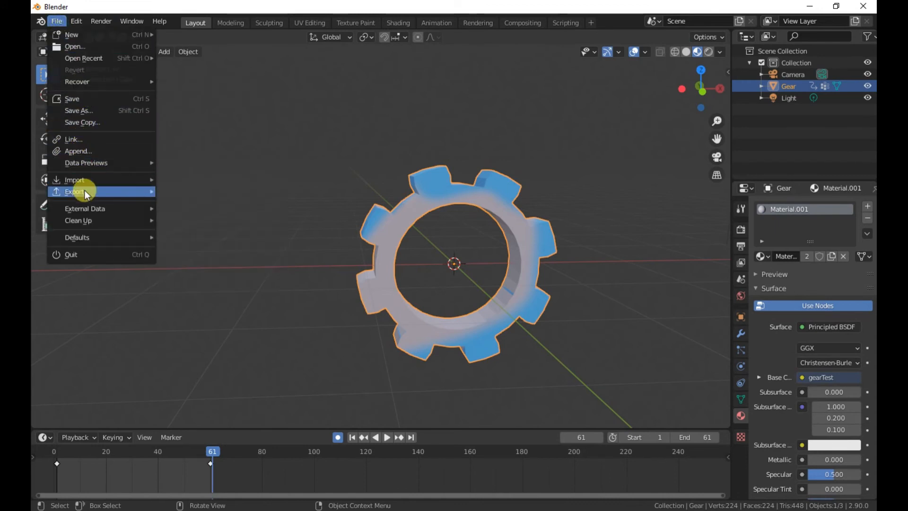
mouse_move(81, 191)
click(211, 260)
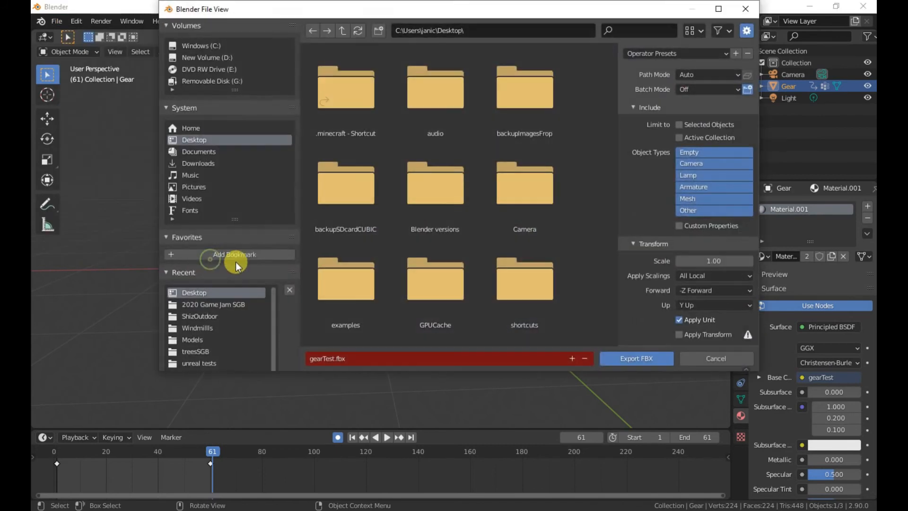
click(712, 262)
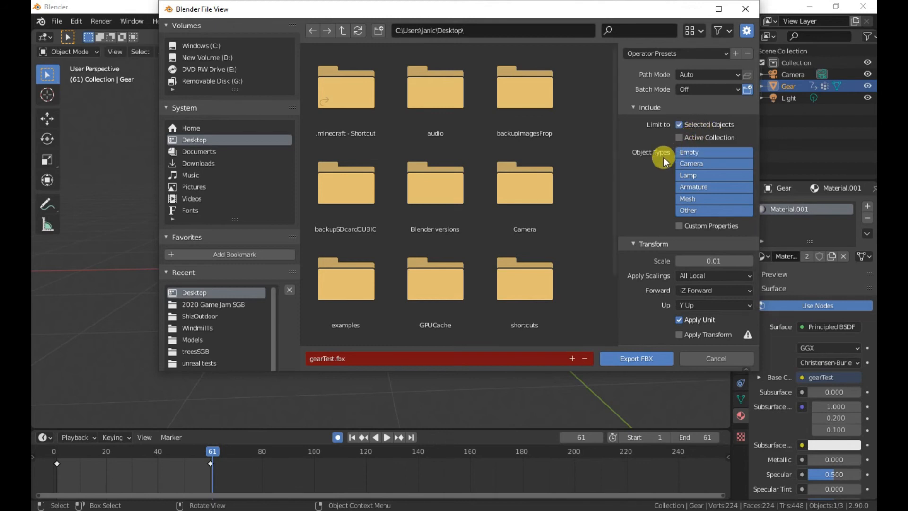
click(635, 359)
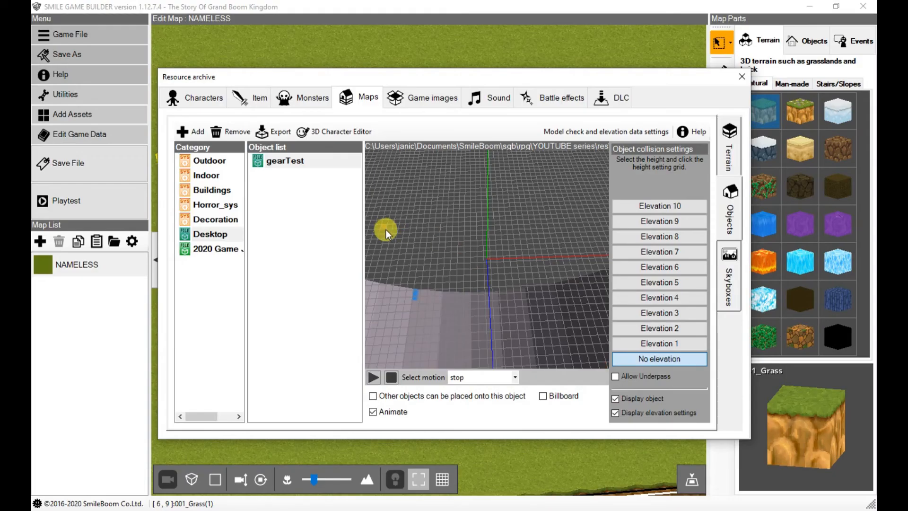
Switch back to SMILE GAME BUILDER and remove the gearTest object from the resource archive
right_click(279, 164)
click(297, 172)
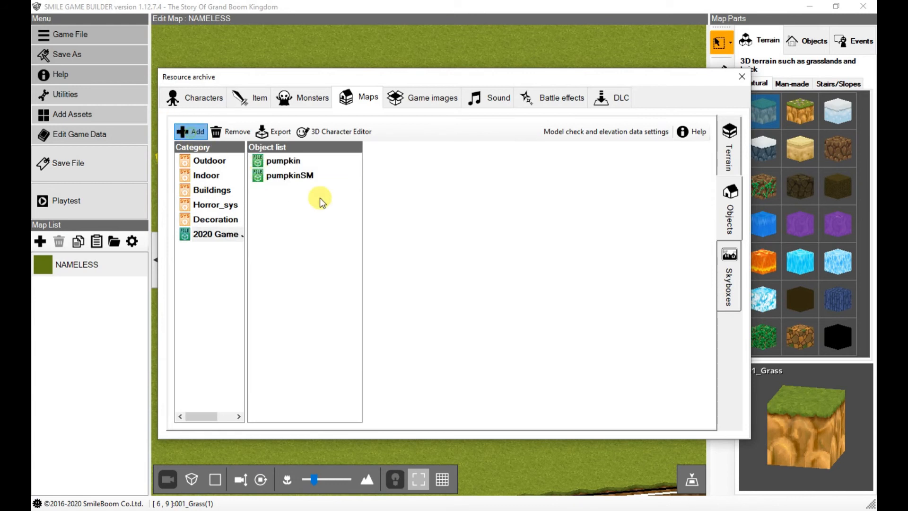
Import gearTest.fbx from the Desktop folder again as a map object and select it in the Desktop category
double_click(452, 193)
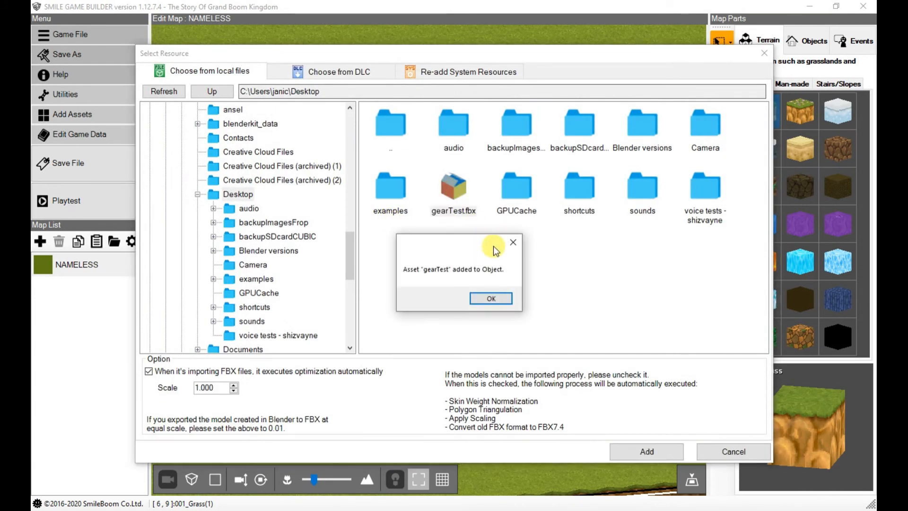
click(492, 298)
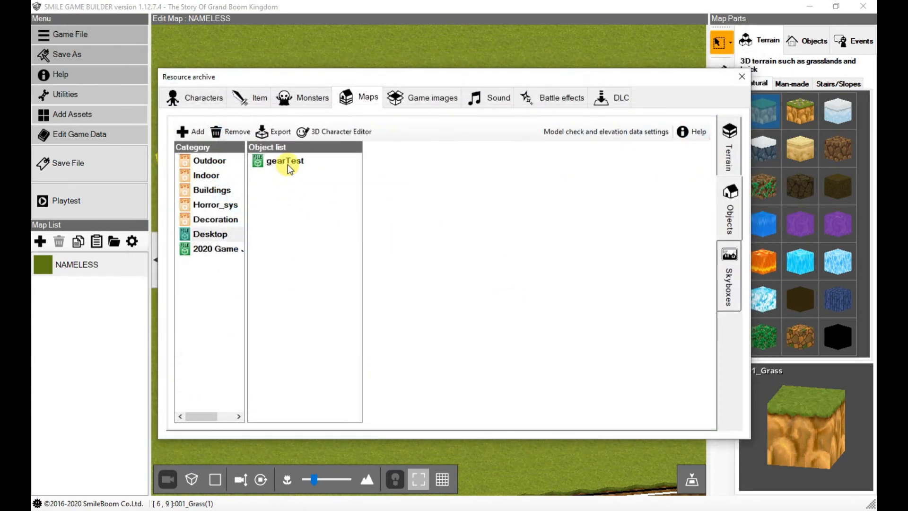
click(288, 163)
scroll(501, 319, up, 5)
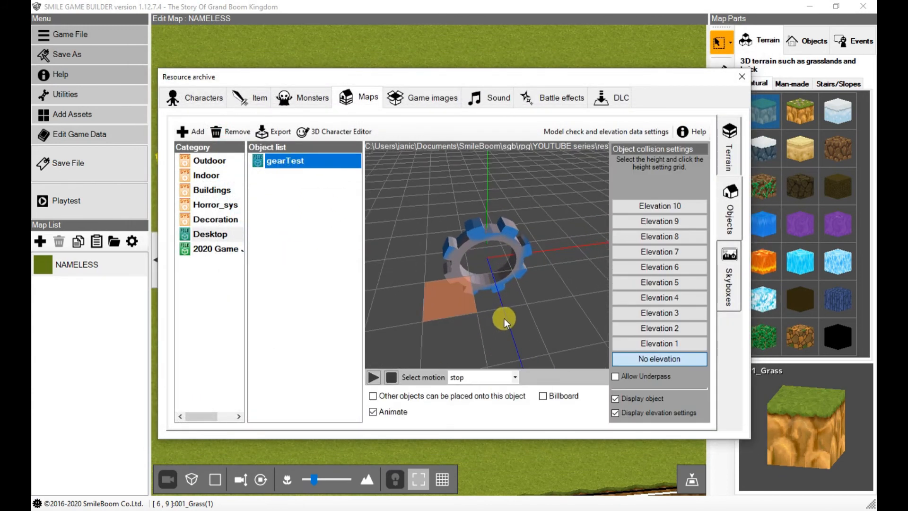
Preview gearTest's spin motion from several angles, then close the resource archive
click(504, 319)
click(534, 326)
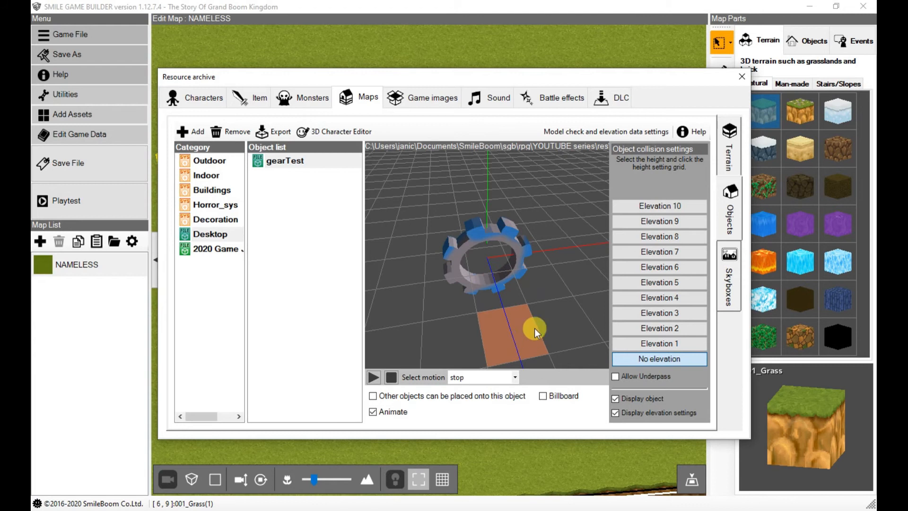
middle_drag(519, 329, 484, 319)
click(474, 379)
click(462, 393)
mouse_move(518, 329)
middle_down()
mouse_move(512, 318)
mouse_move(524, 310)
mouse_move(535, 330)
mouse_move(522, 328)
mouse_move(523, 316)
middle_up()
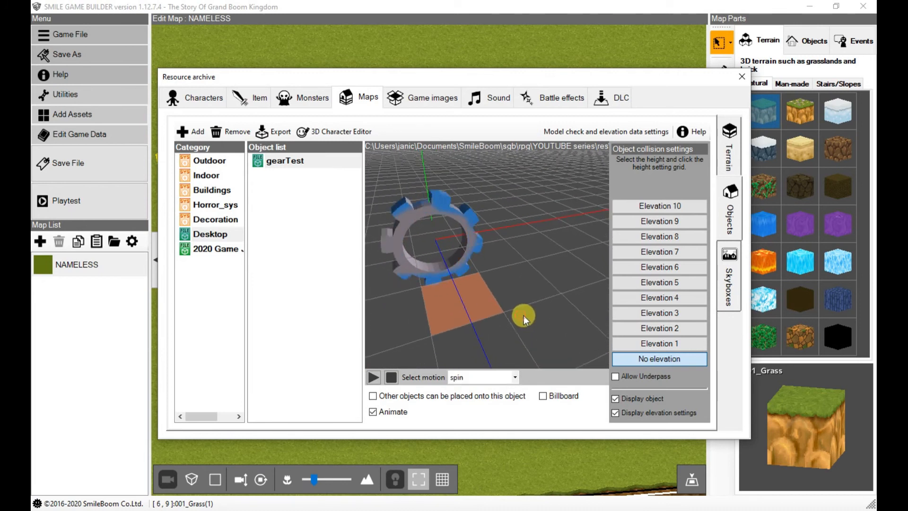
click(741, 77)
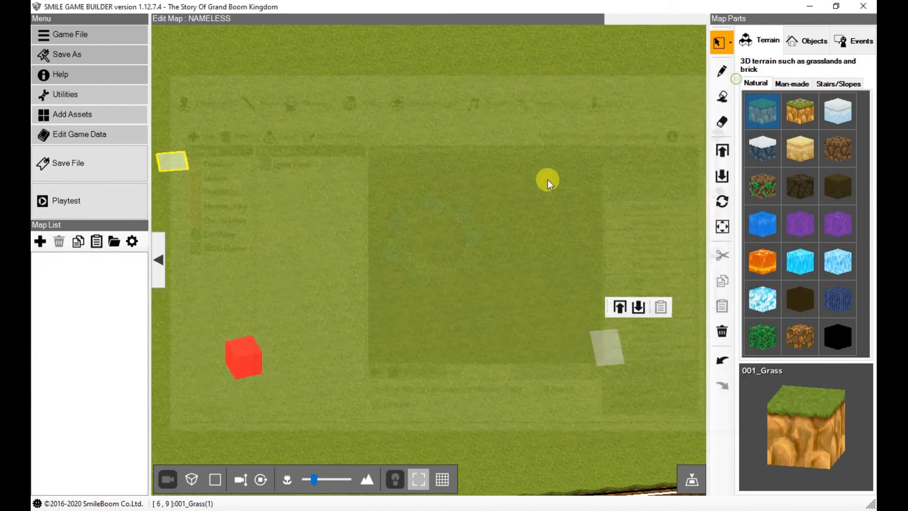
Place the gearTest object from the Desktop category on the grass near the middle of the map
click(806, 41)
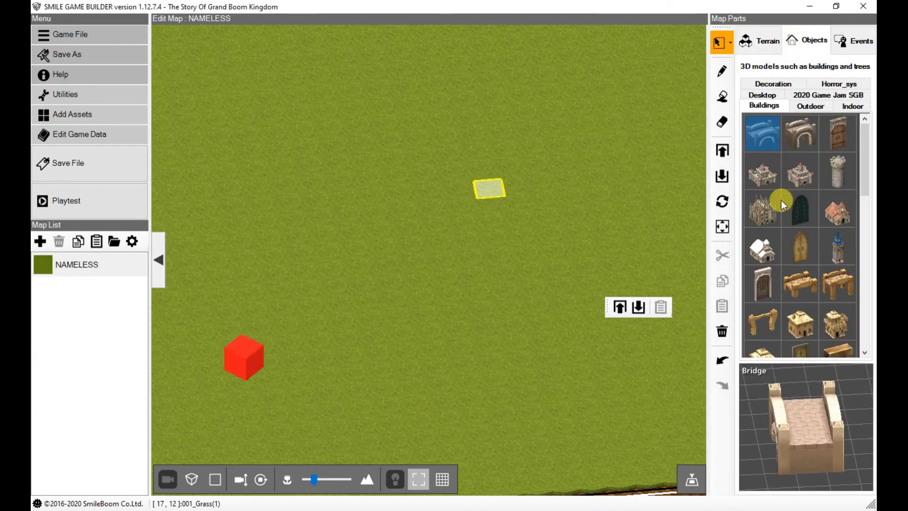
click(826, 96)
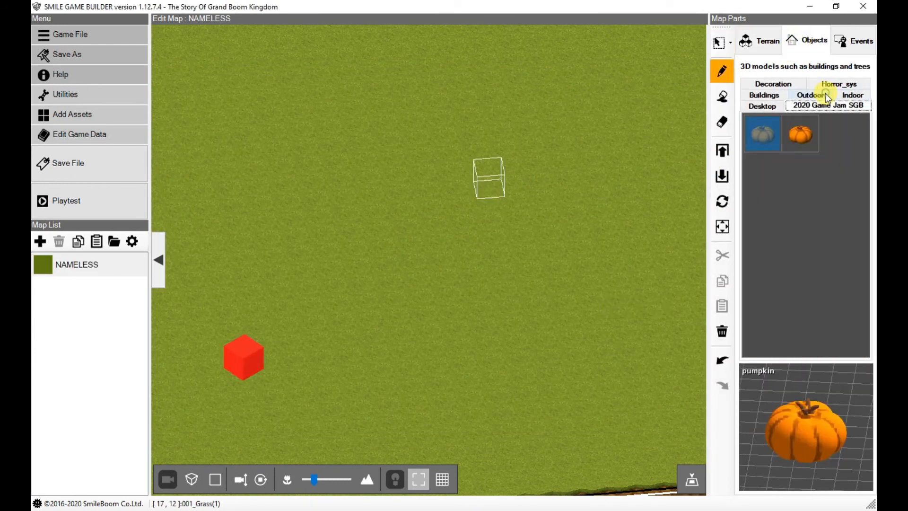
click(781, 97)
click(773, 84)
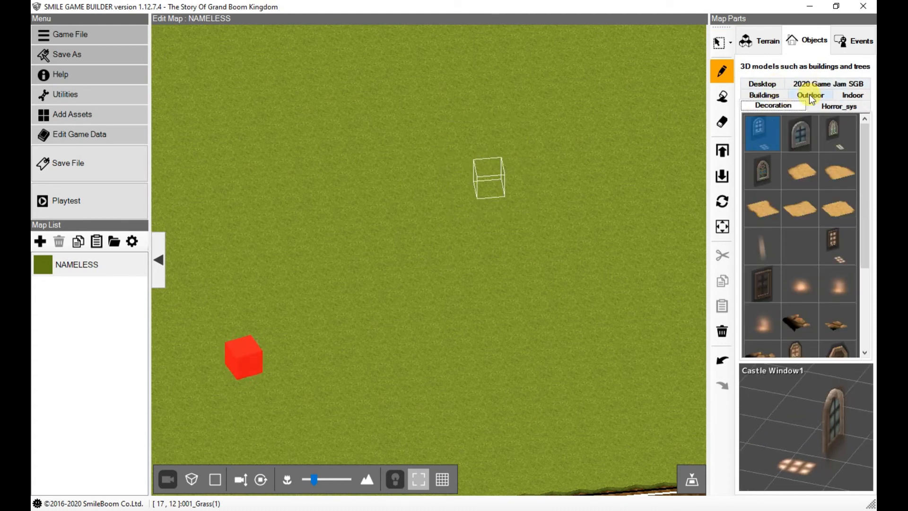
click(763, 84)
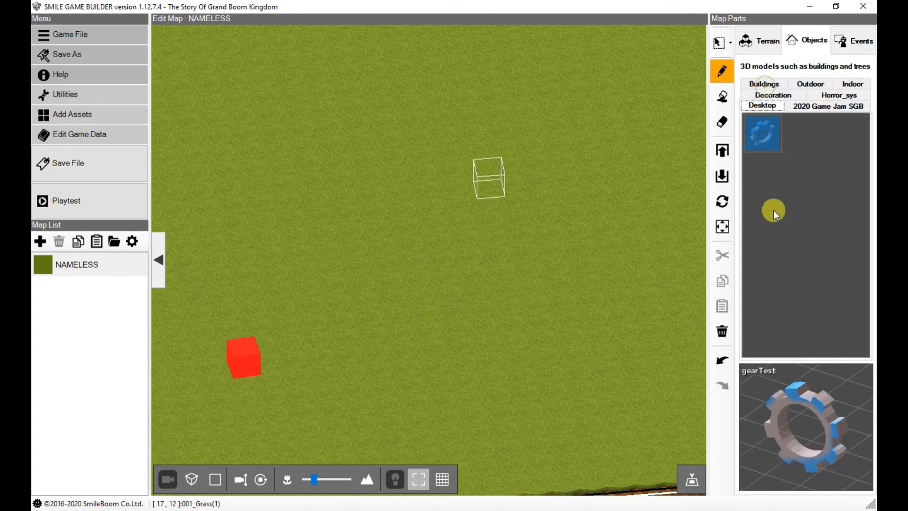
click(495, 210)
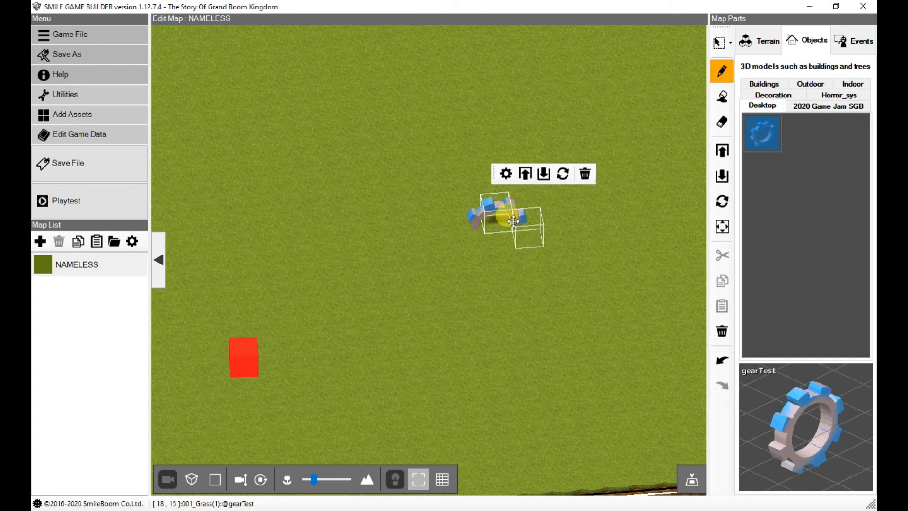
Replace the placed gearTest object with an Advanced Event
click(718, 42)
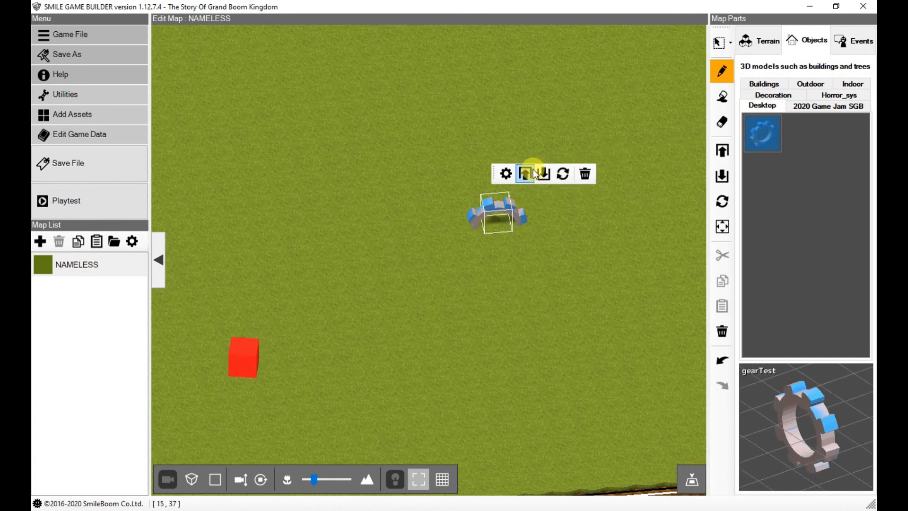
double_click(497, 212)
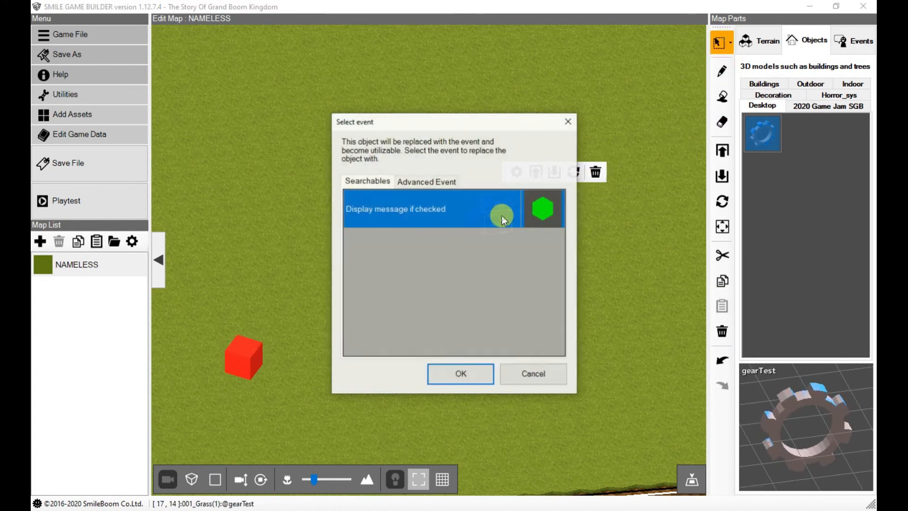
click(430, 184)
click(461, 375)
Toggle the event's Collide with player option, set its gearTest graphic to the spin motion, and save the event
click(381, 297)
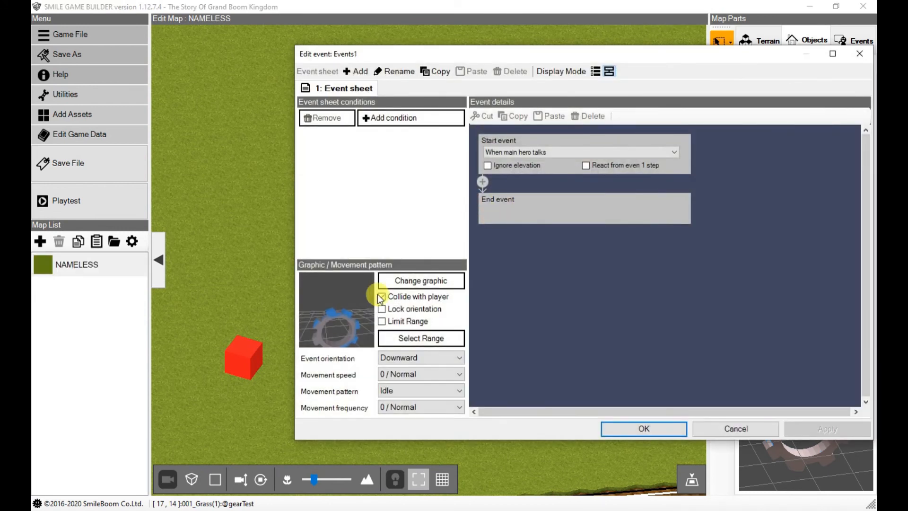
click(402, 285)
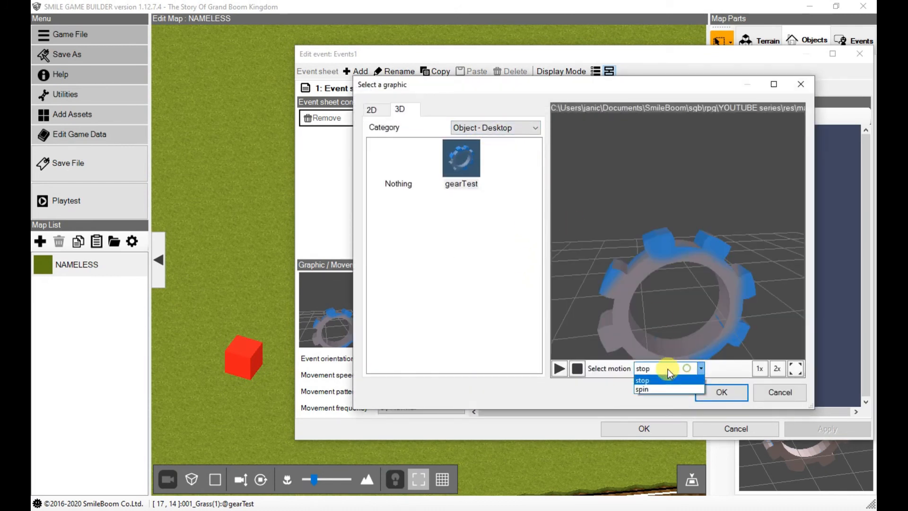
click(651, 389)
click(731, 395)
click(786, 431)
click(700, 428)
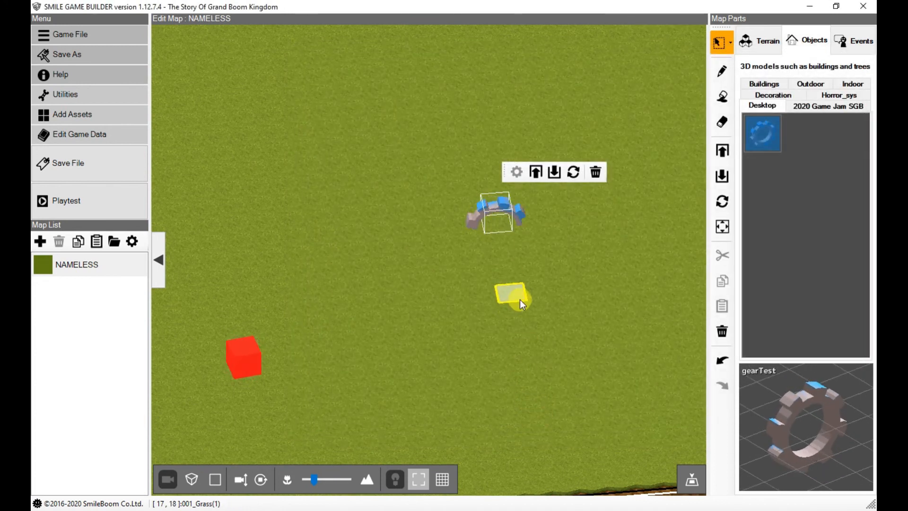
right_drag(539, 351, 553, 307)
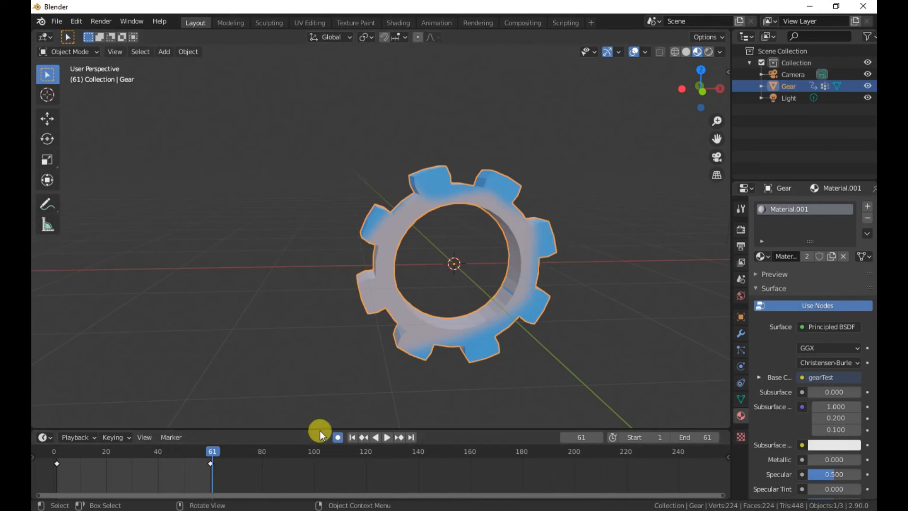
Switch to Blender, enable auto keying, and raise the gear about 1.09 m along Z at frame 1
click(338, 437)
drag(214, 453, 56, 467)
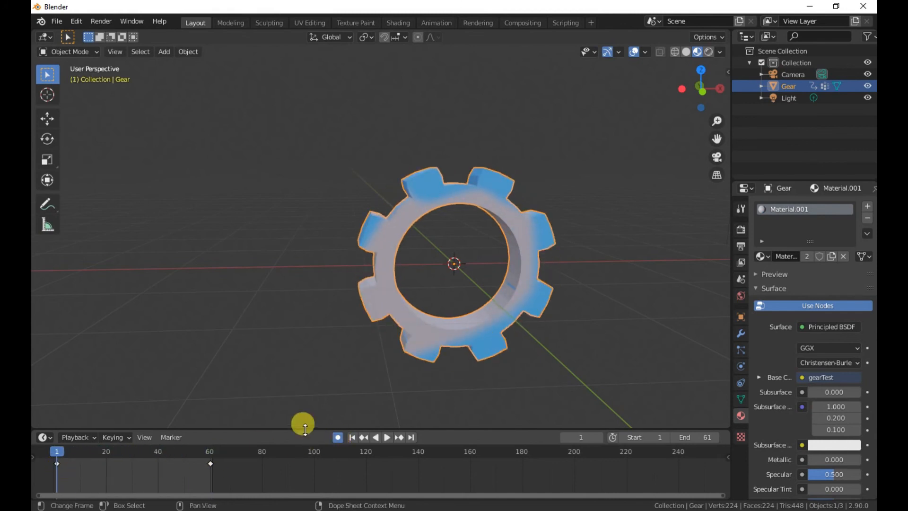
key(g)
key(z)
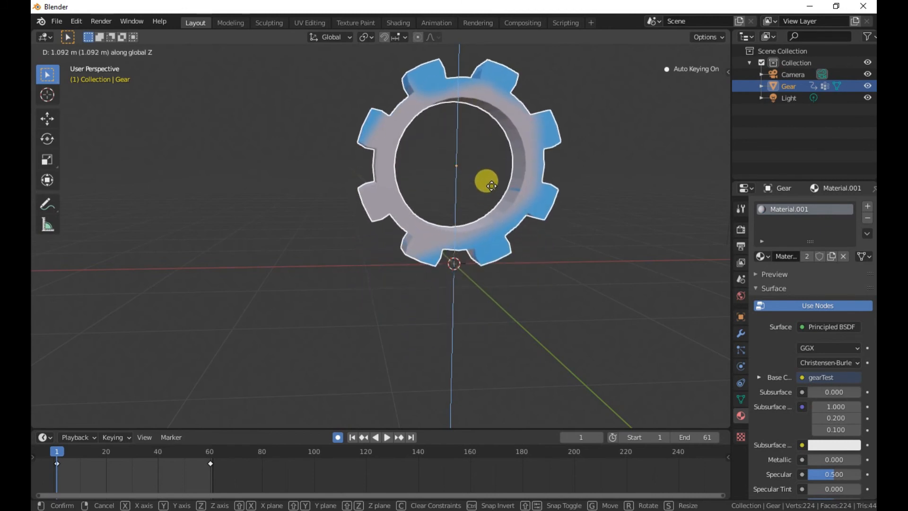
click(492, 186)
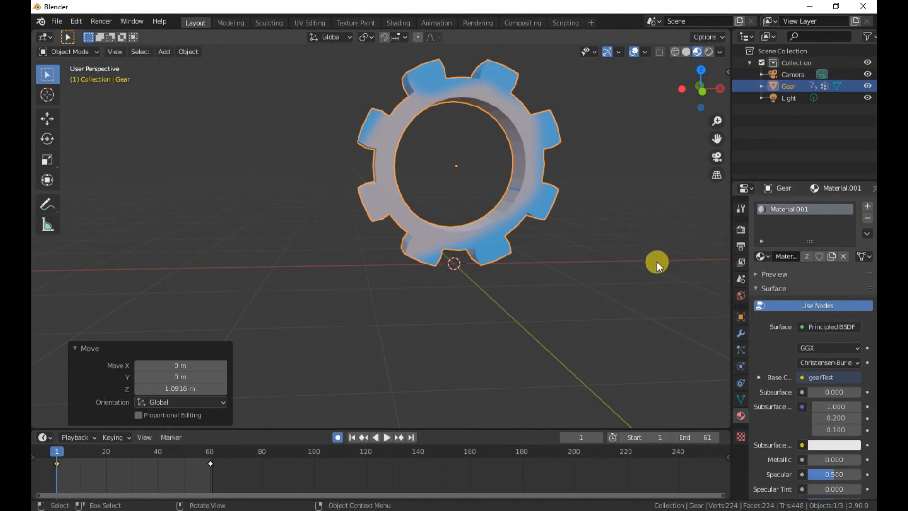
Copy the gear's Z location from frame 1 and apply it at frame 60 as 1.0916 m
key(n)
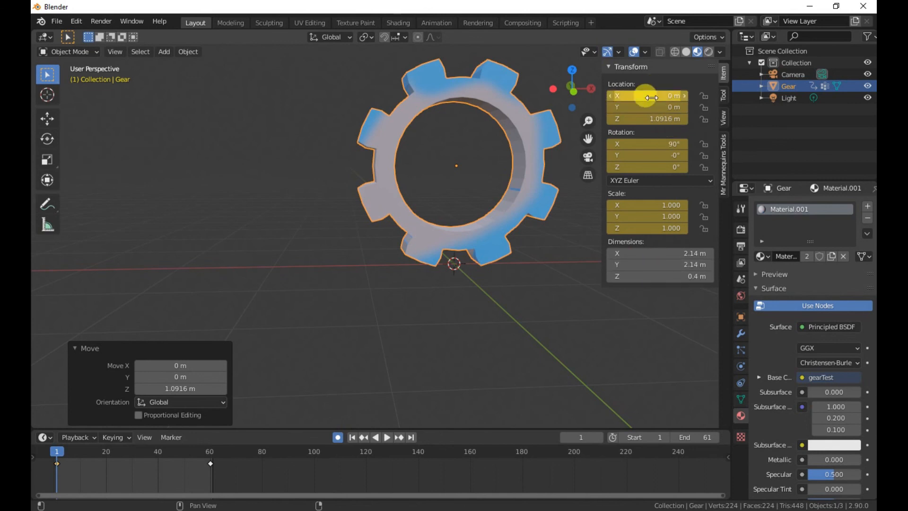
click(651, 119)
key(Escape)
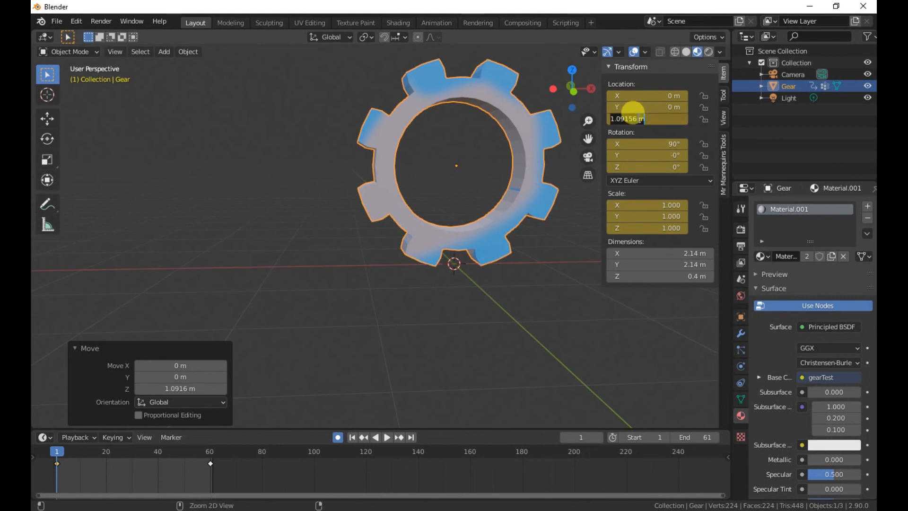
click(321, 378)
drag(166, 454, 212, 467)
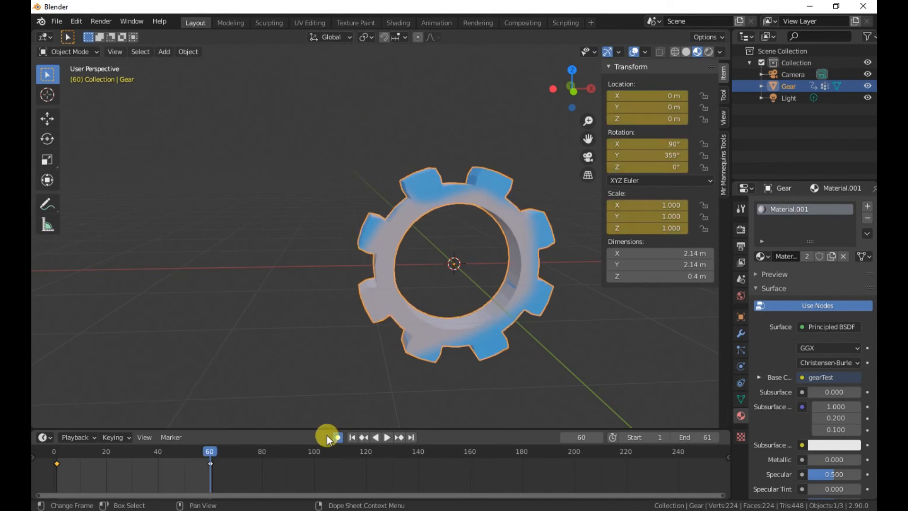
key(ctrl+v)
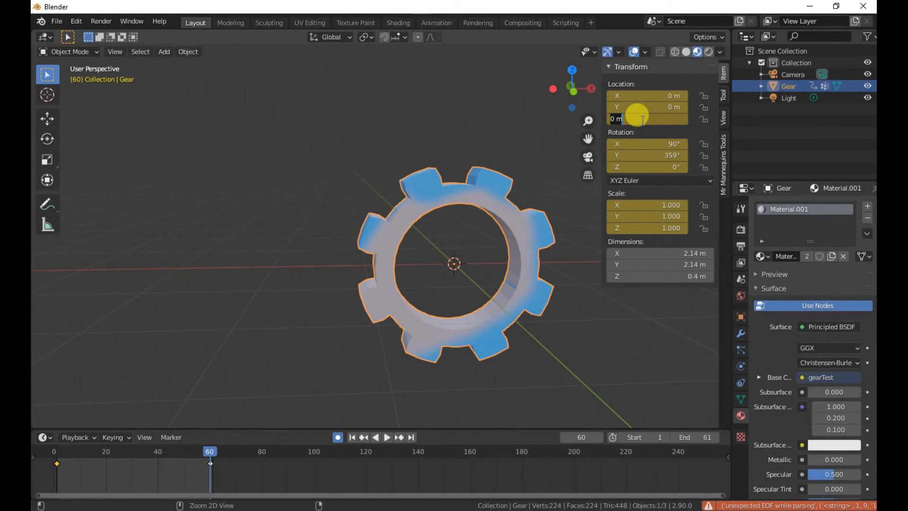
key(Return)
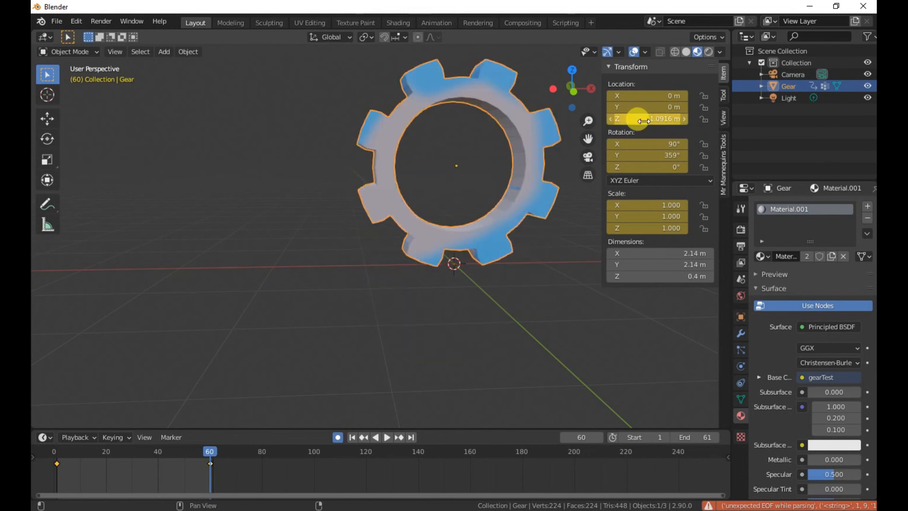
Play the gear's spin animation to check its raised position, then return to frame 1
key(space)
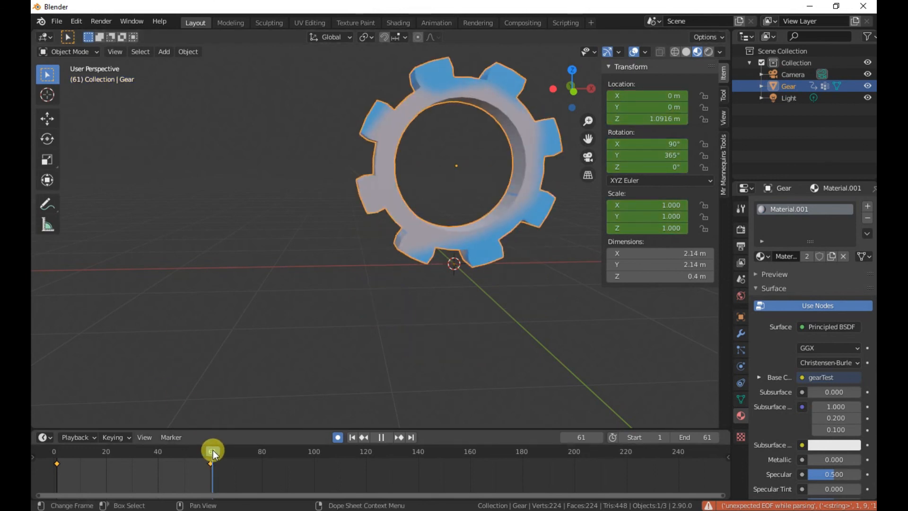
drag(212, 453, 54, 457)
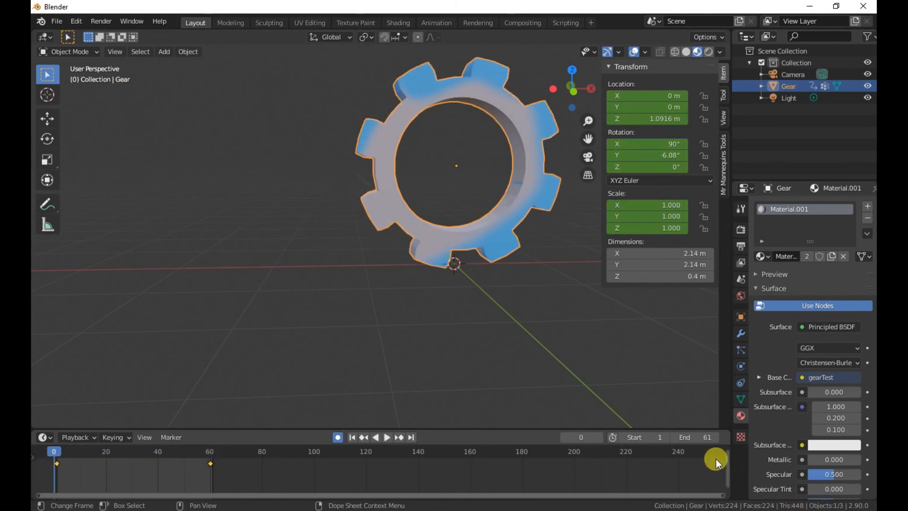
click(391, 439)
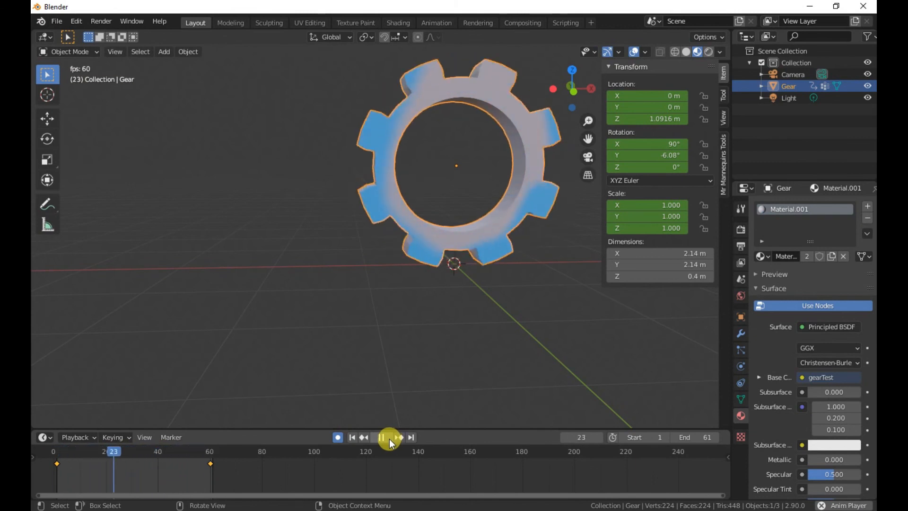
click(390, 439)
click(352, 437)
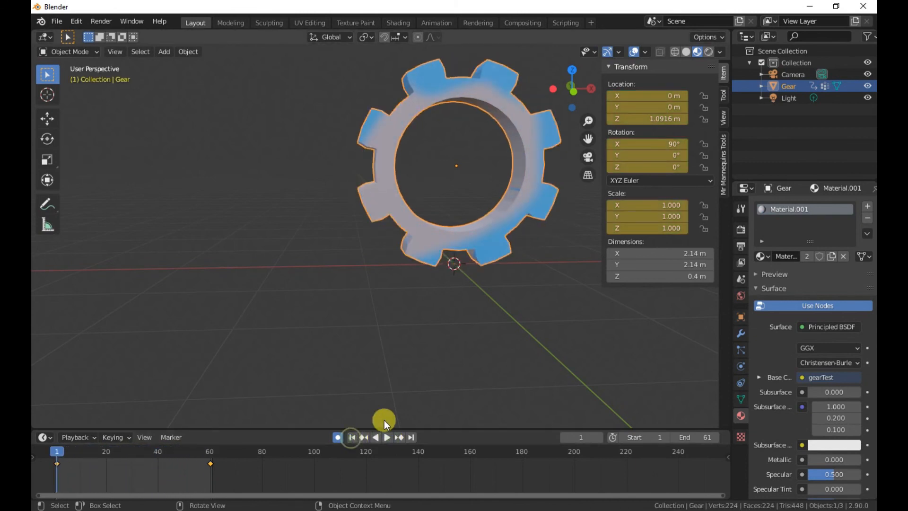
Export the selected gear to the Desktop as gearT.fbx
click(58, 25)
mouse_move(132, 196)
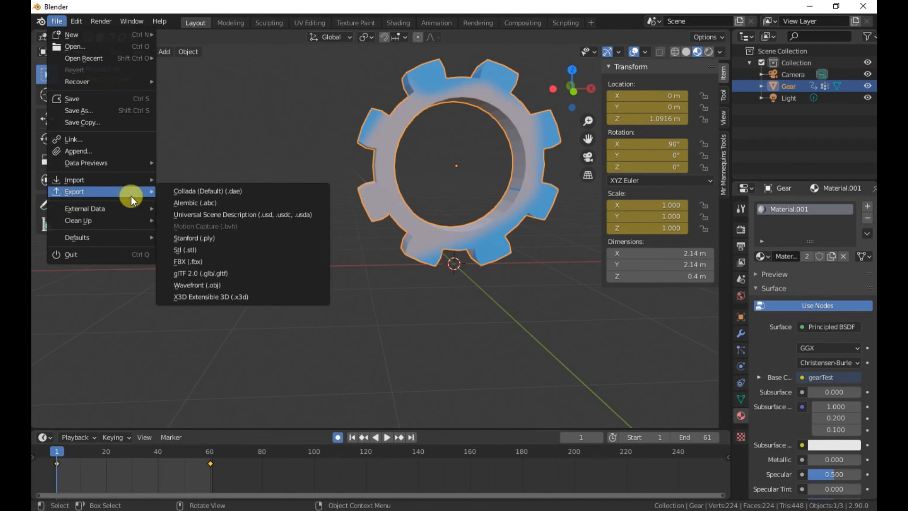
click(203, 261)
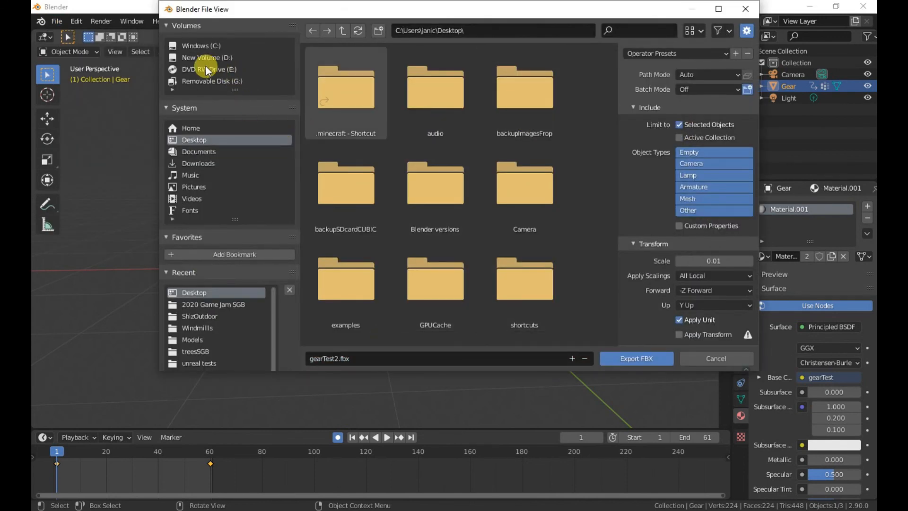
click(332, 358)
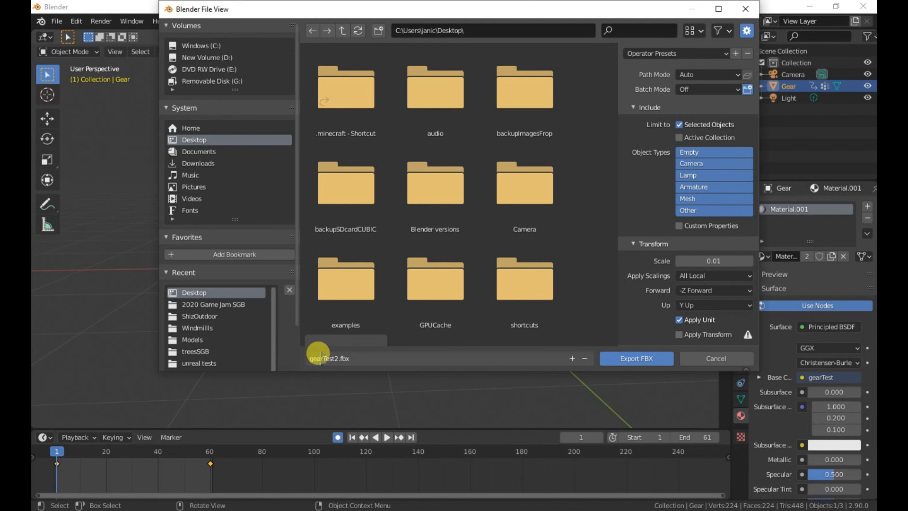
key(BackSpace)
key(BackSpace)
key(BackSpace)
key(BackSpace)
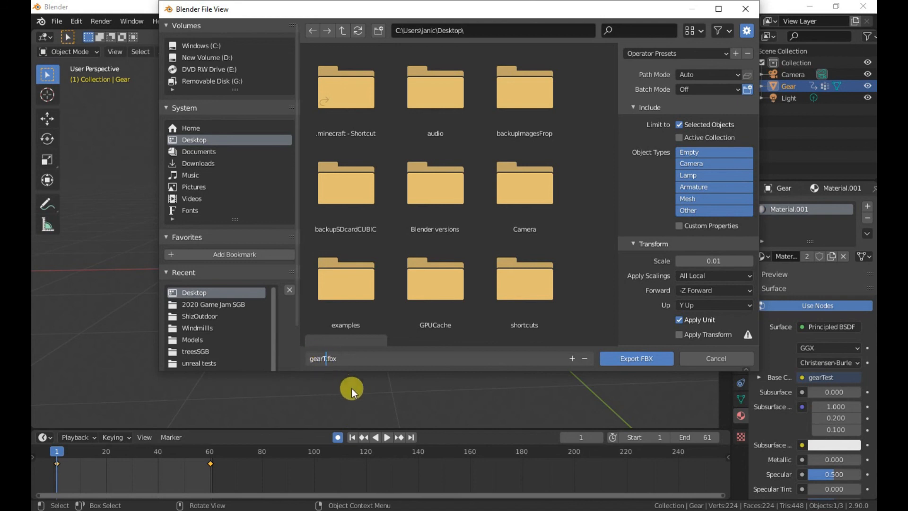
click(630, 359)
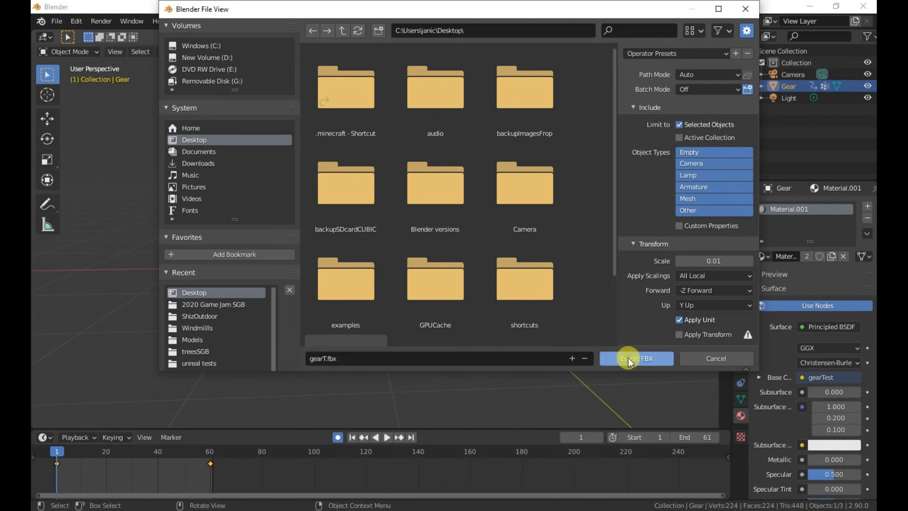
click(634, 358)
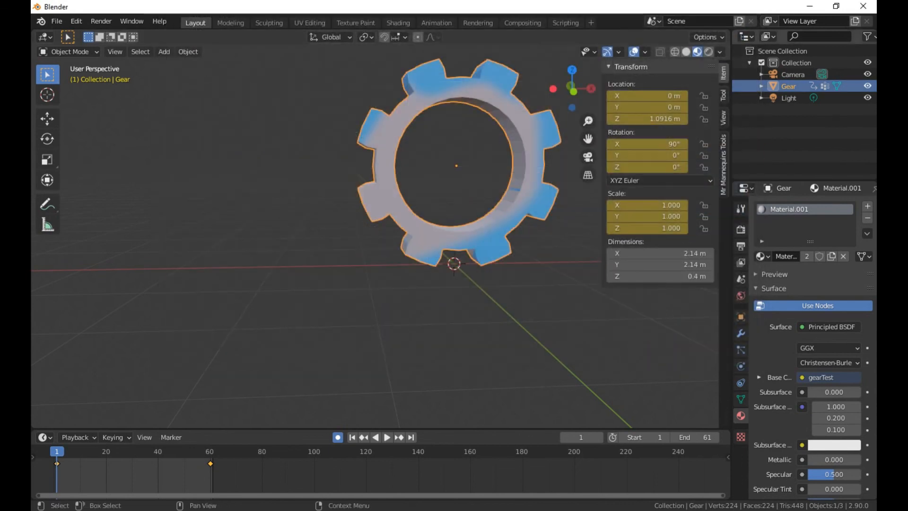
Minimize Blender and rename the gear3 definition file on the desktop to gearT
click(810, 5)
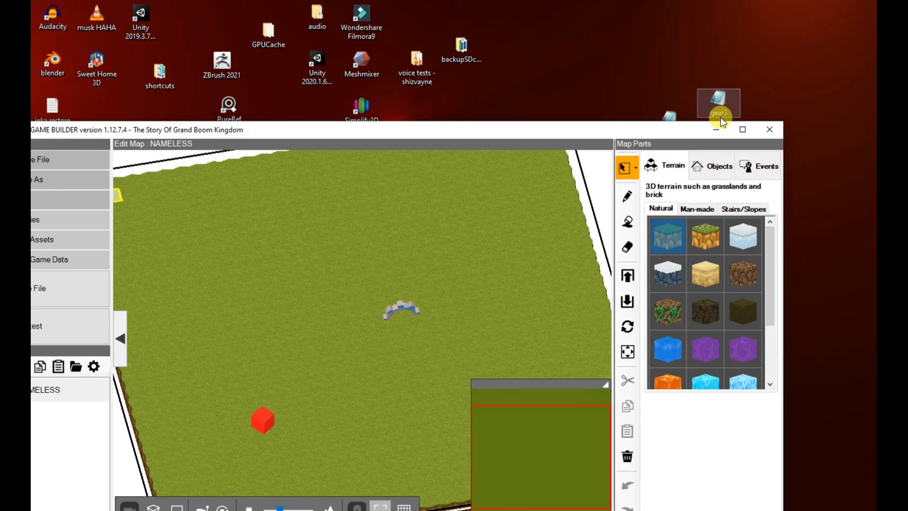
drag(716, 103, 711, 76)
click(719, 87)
text(T)
key(Return)
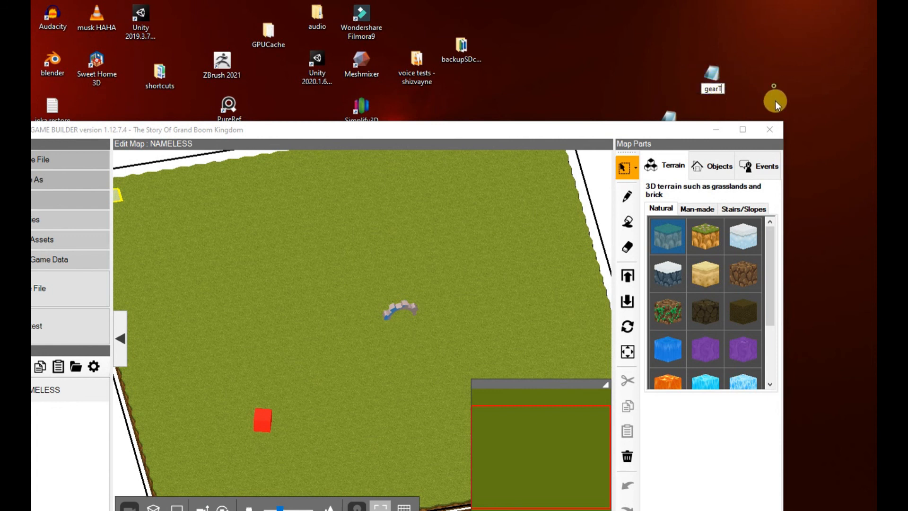
In SMILE GAME BUILDER's resource archive, add gearT.fbx from the Desktop to the Desktop category of map objects
drag(650, 137, 689, 62)
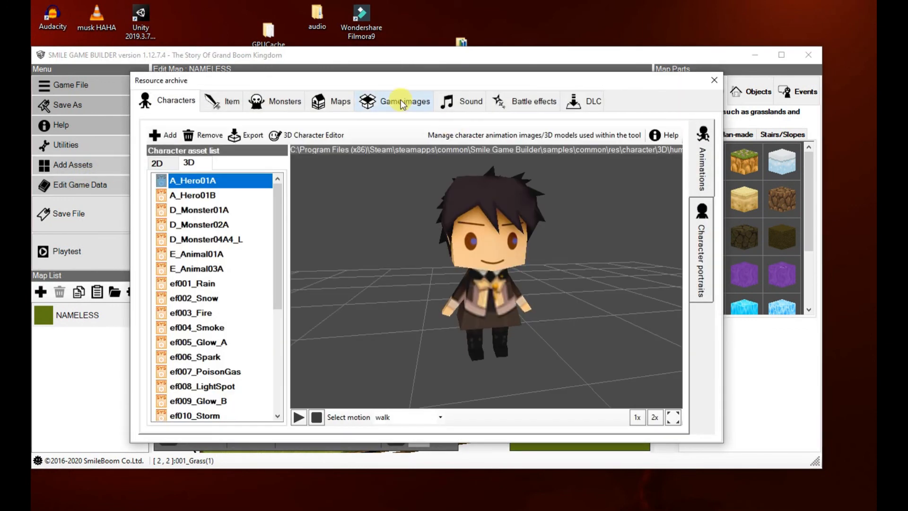
click(391, 100)
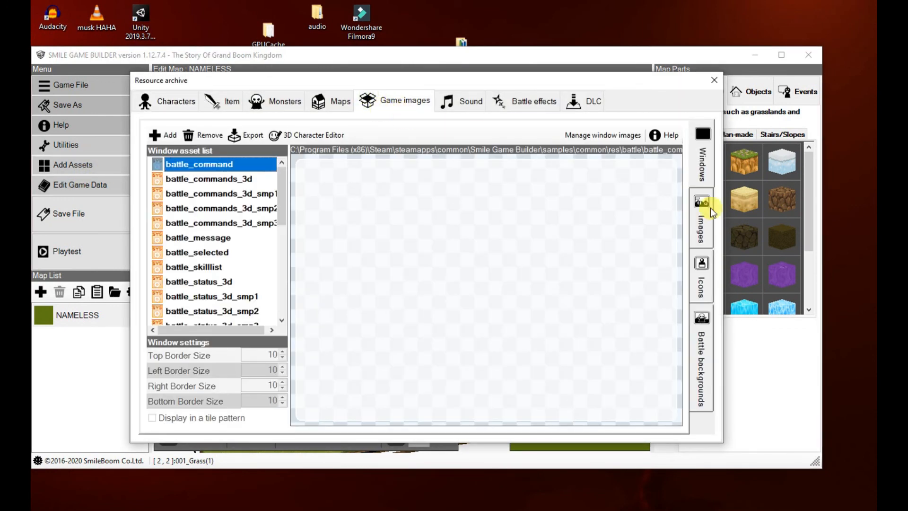
click(331, 100)
click(702, 213)
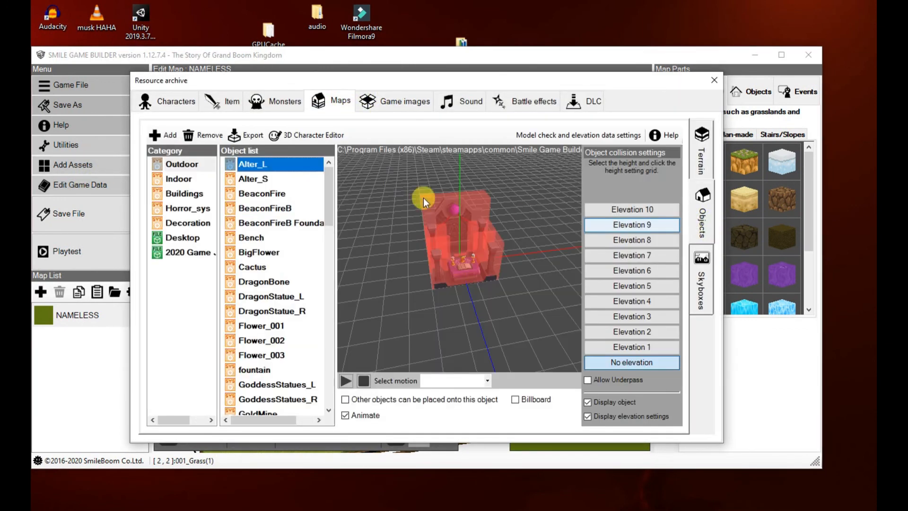
click(187, 239)
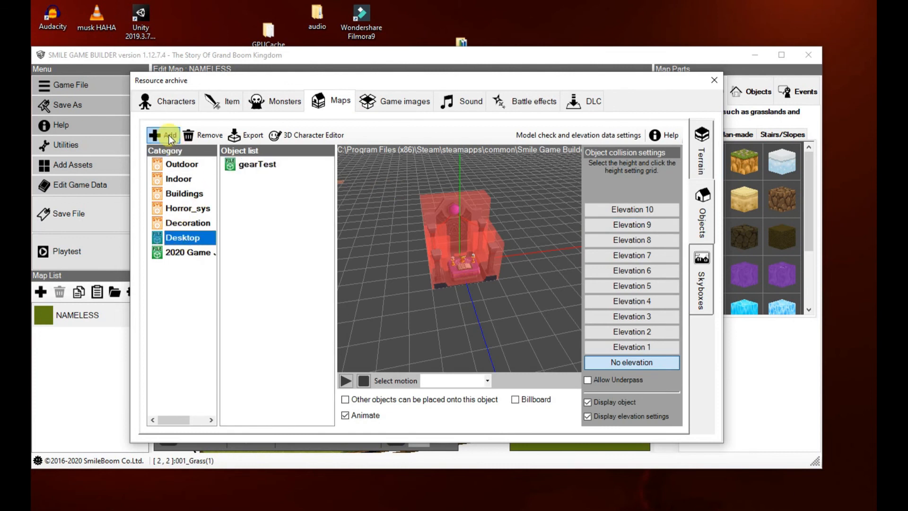
click(169, 135)
double_click(425, 191)
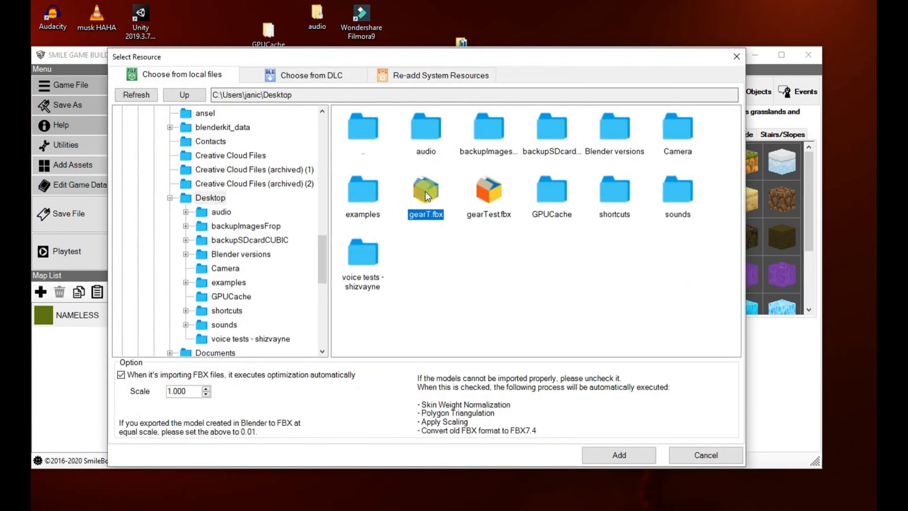
click(489, 299)
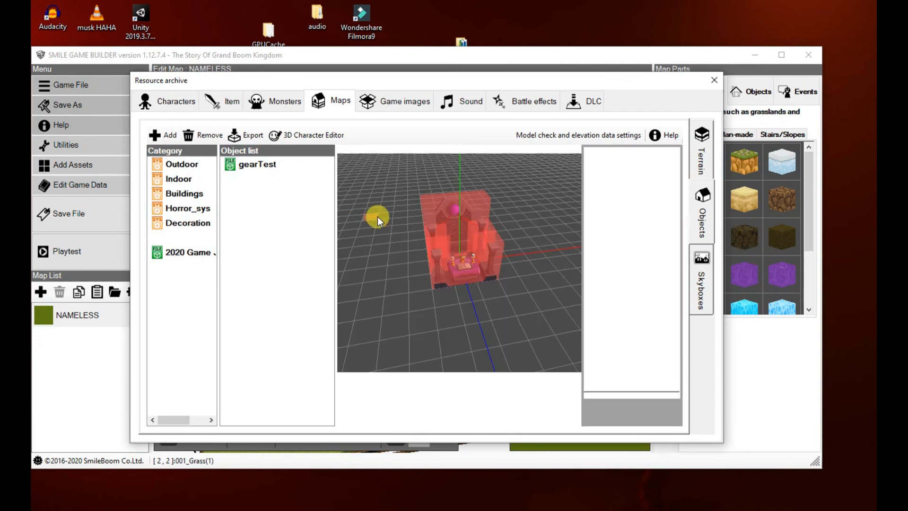
Preview gearT with the spin motion, compare its height with gearTest, and close the resource archive
click(253, 166)
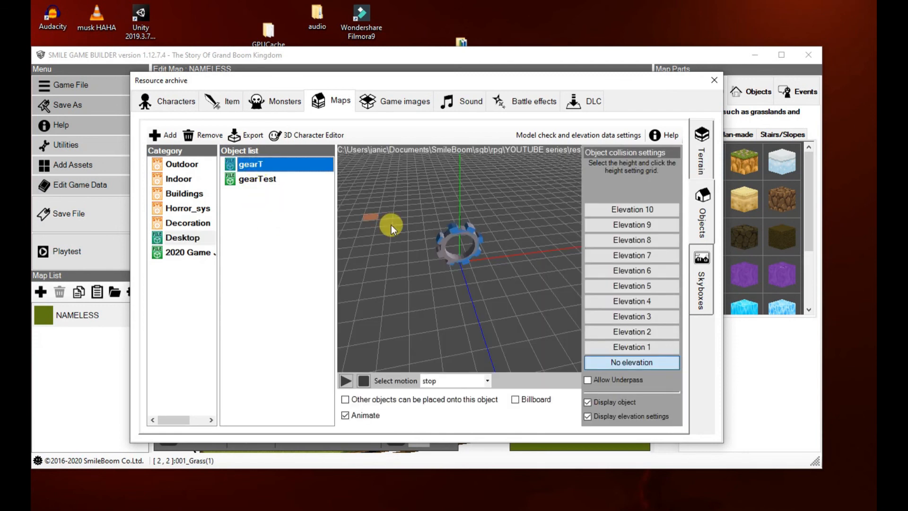
click(447, 379)
click(451, 401)
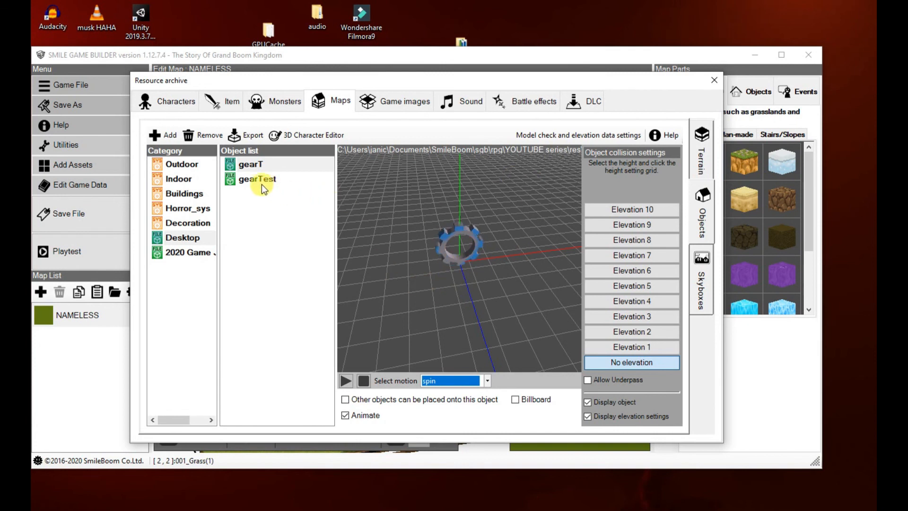
click(253, 164)
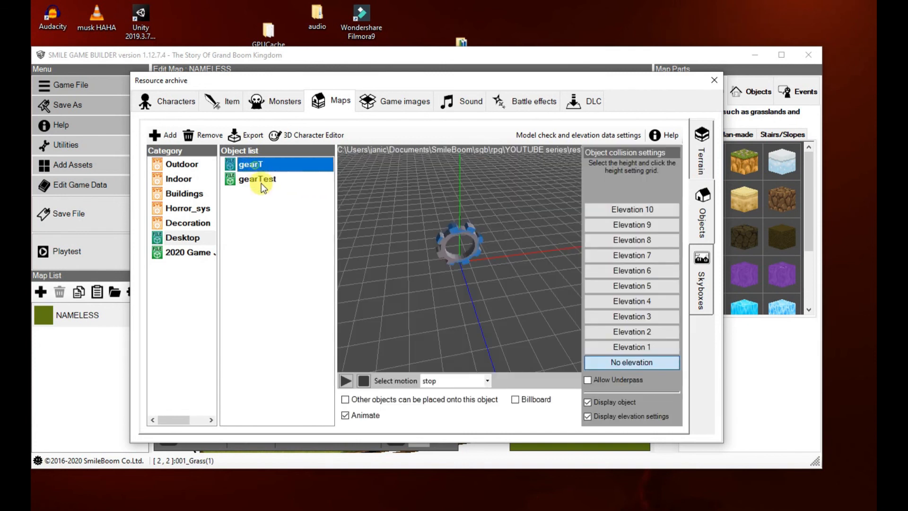
click(260, 179)
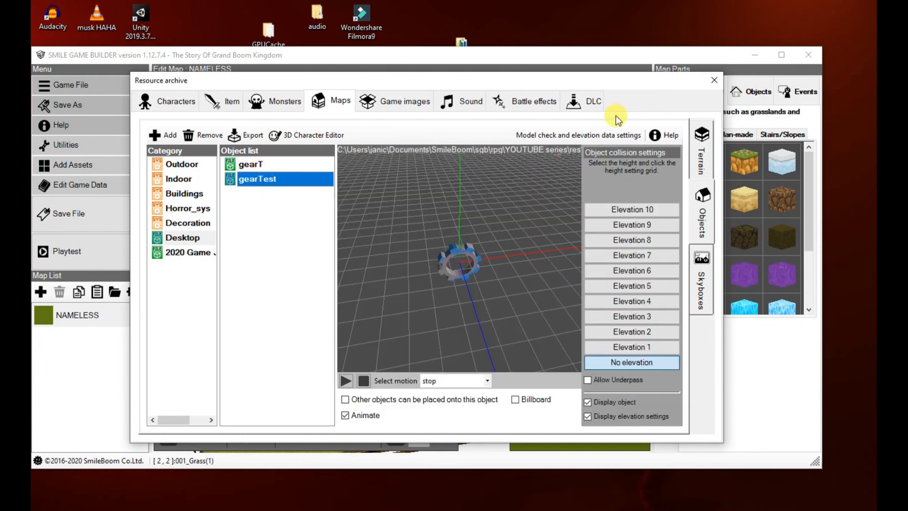
click(712, 81)
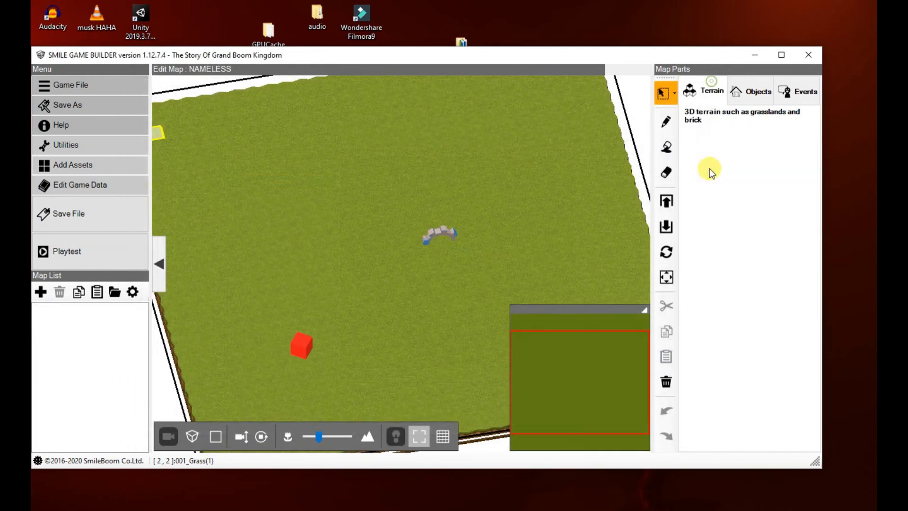
Place the gearT object from the Desktop object category on the map just behind the half-buried gear
click(742, 96)
scroll(745, 243, down, 6)
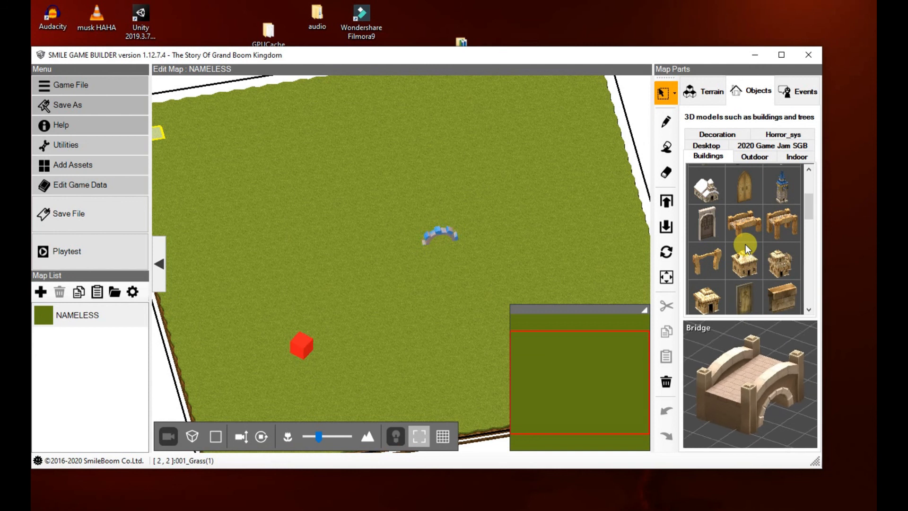
scroll(745, 245, up, 2)
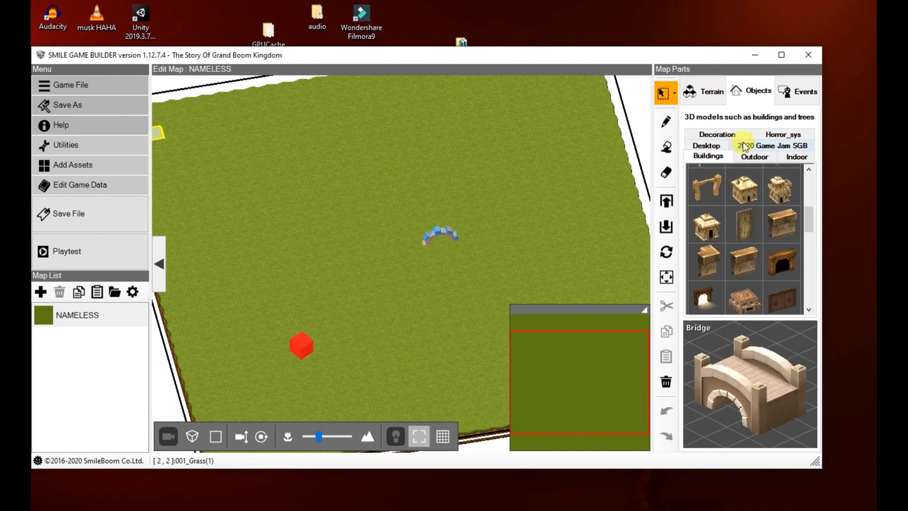
click(706, 145)
click(742, 176)
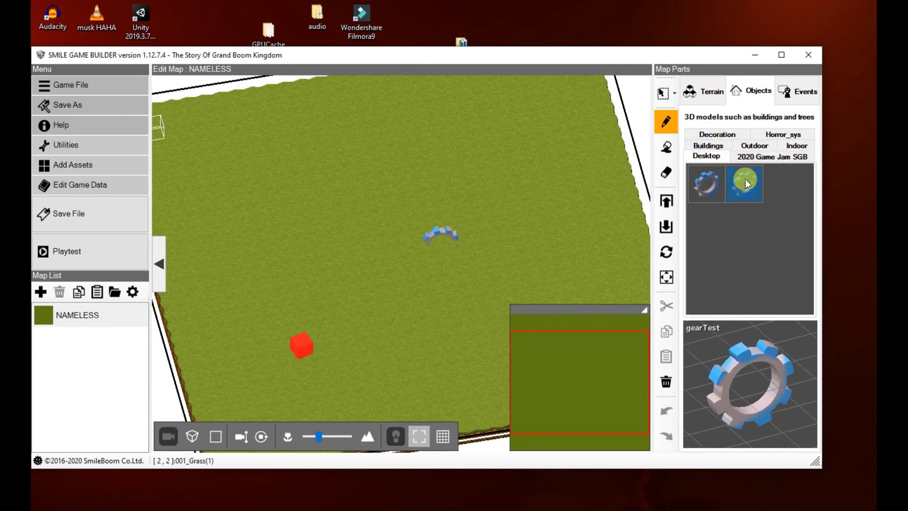
click(706, 182)
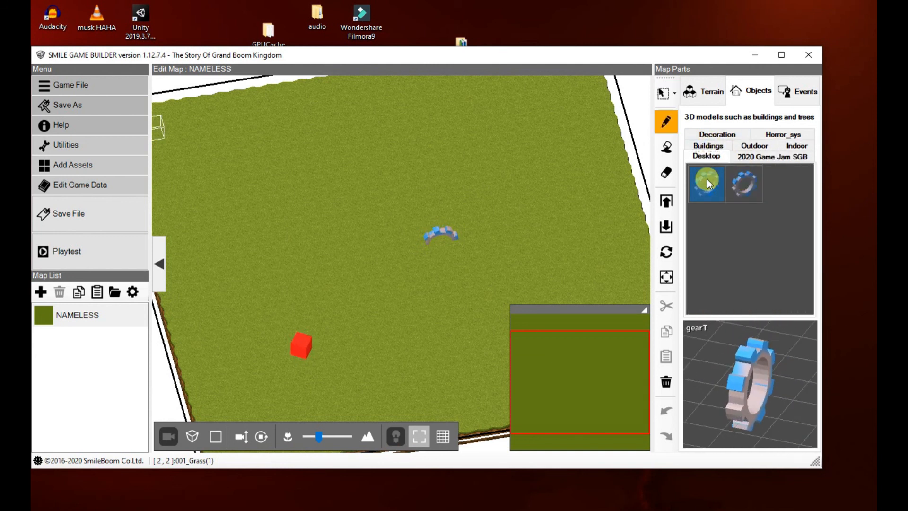
click(417, 208)
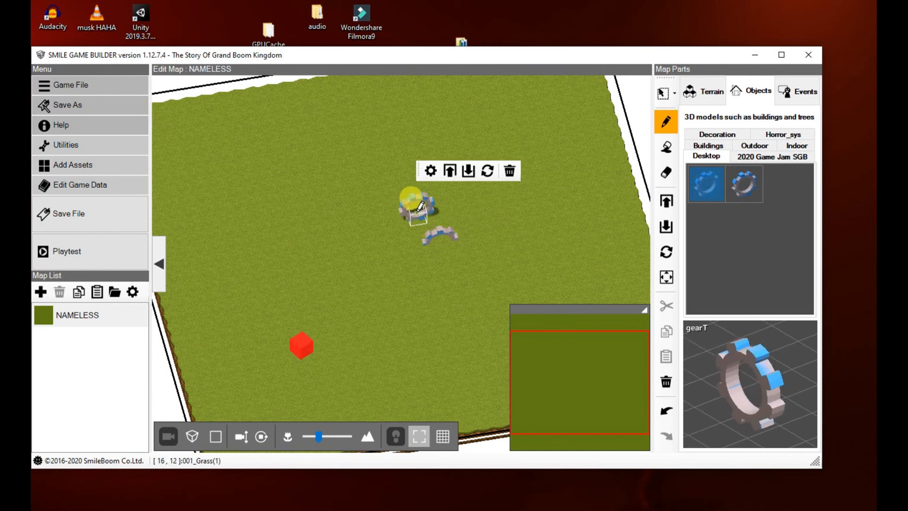
Replace the placed gearT object with an Advanced Event
click(662, 92)
double_click(416, 208)
click(400, 185)
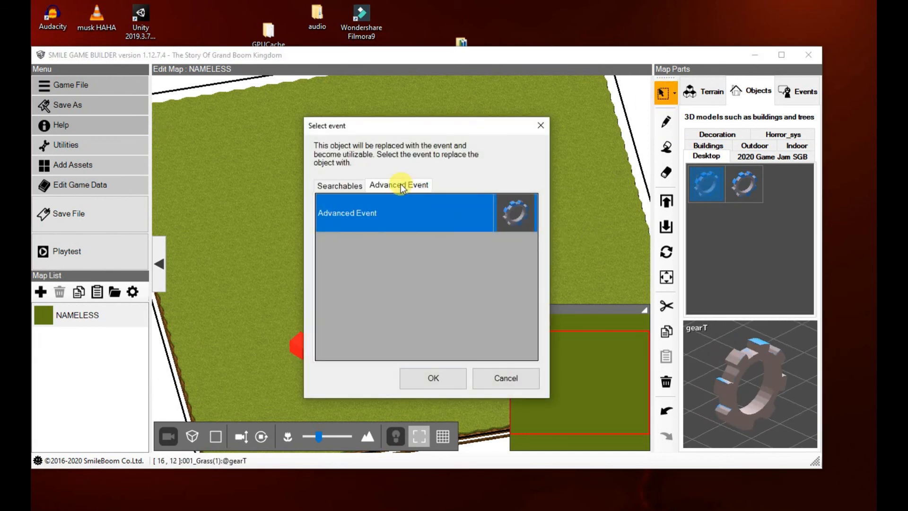
click(432, 378)
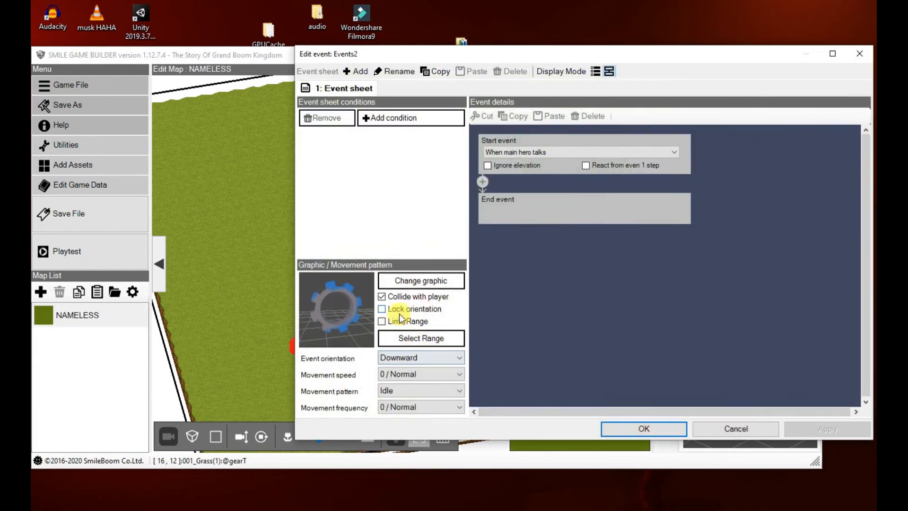
Set the gear event's graphic to use the spin motion and save the event
click(408, 281)
click(685, 373)
click(659, 387)
click(722, 393)
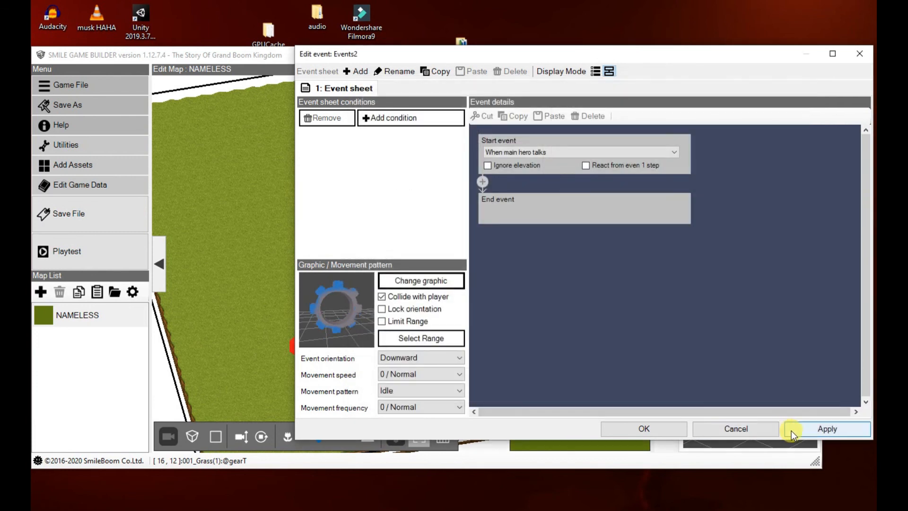
click(656, 426)
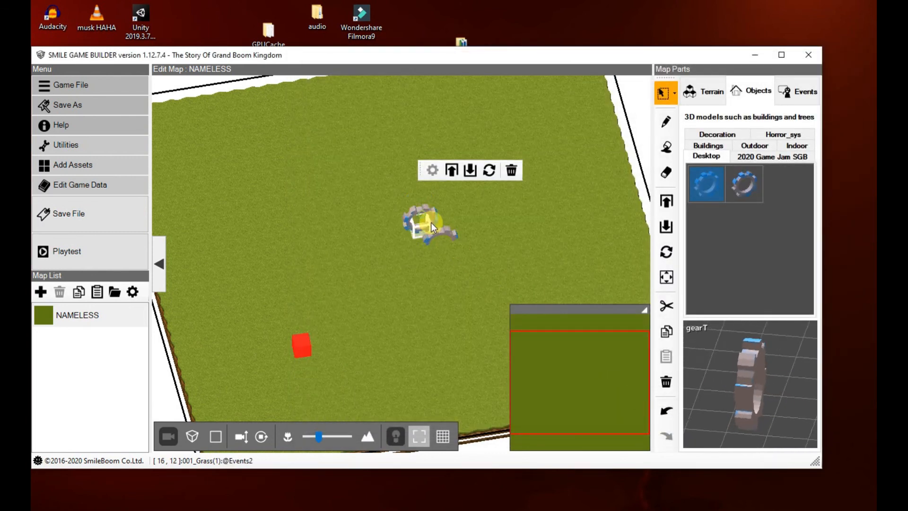
Reposition the raised gear event behind and to the right of the half-buried gear
click(470, 240)
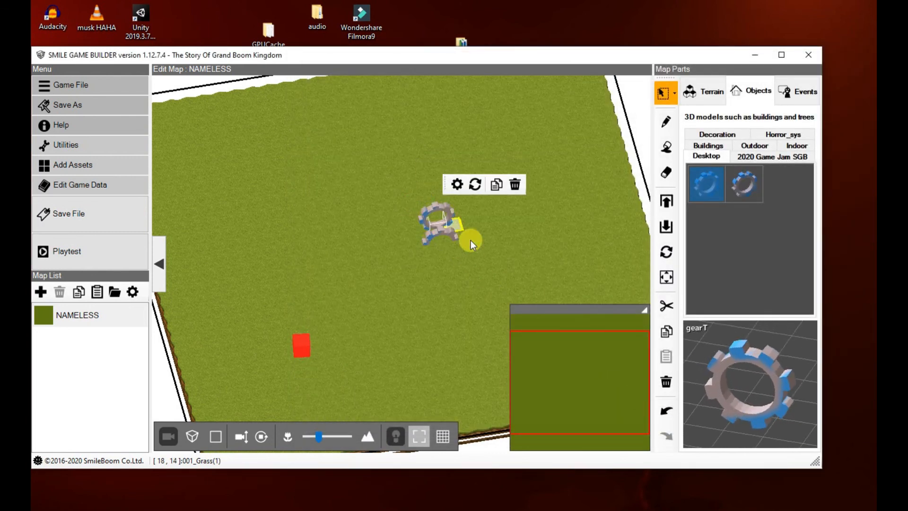
right_drag(482, 267, 438, 251)
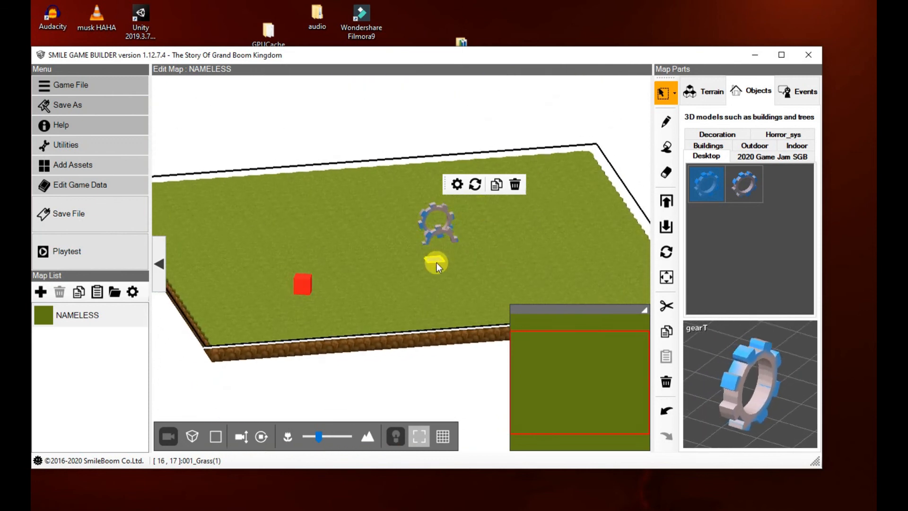
scroll(436, 263, up, 5)
scroll(437, 263, down, 3)
click(457, 267)
middle_drag(457, 267, 400, 325)
scroll(445, 320, up, 3)
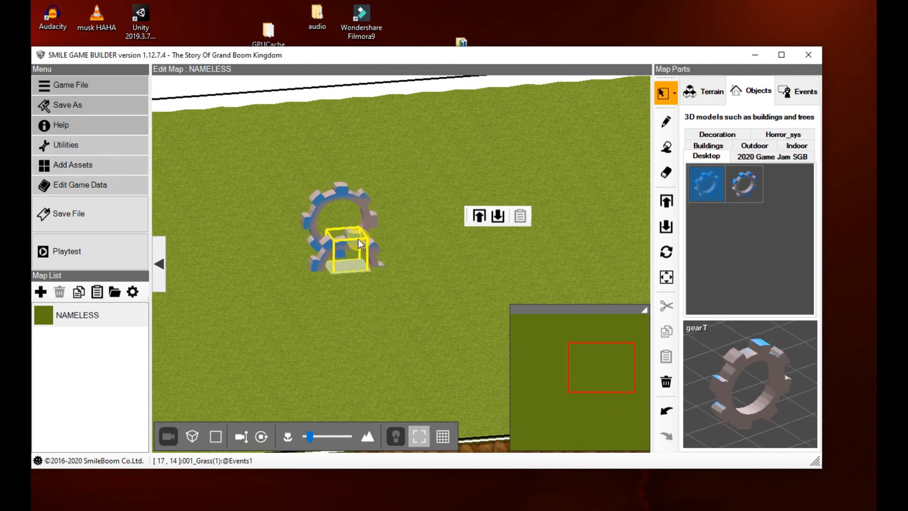
drag(325, 231, 359, 229)
Copy the raised gear event and paste the duplicate behind and to the left of the half-buried gear
key(ctrl+c)
click(298, 240)
key(ctrl+v)
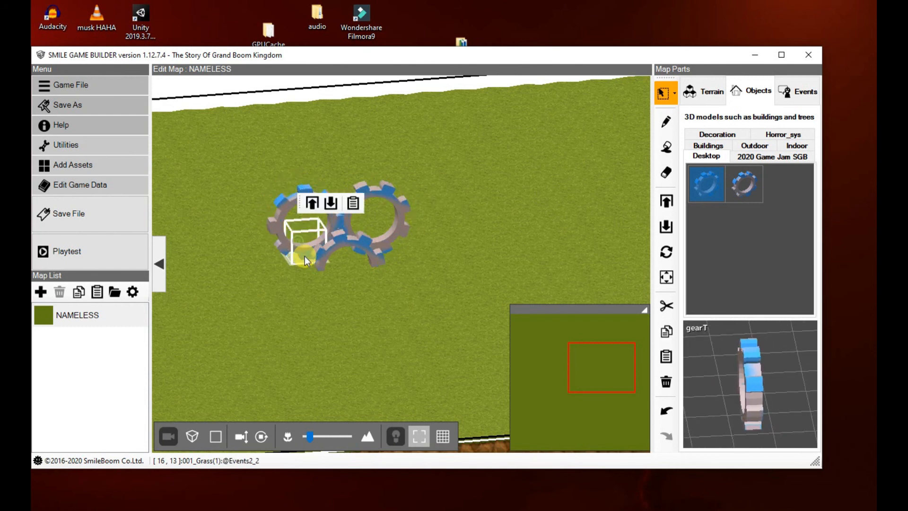
Examine the three gears' spin animations and how their teeth line up from several angles
click(305, 257)
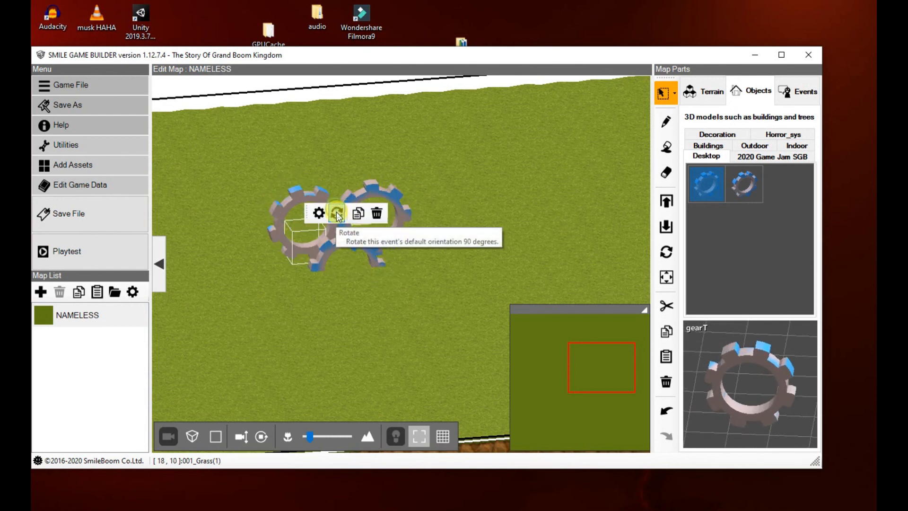
click(434, 314)
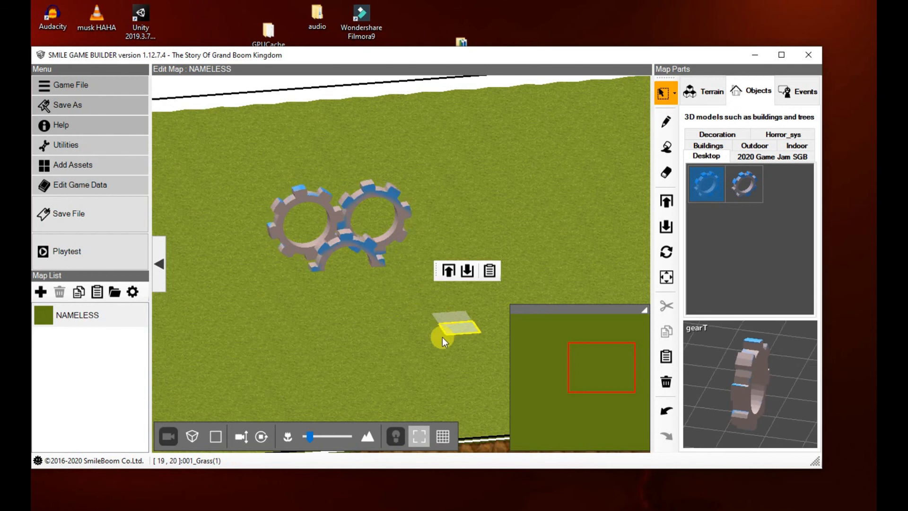
middle_drag(495, 238, 466, 241)
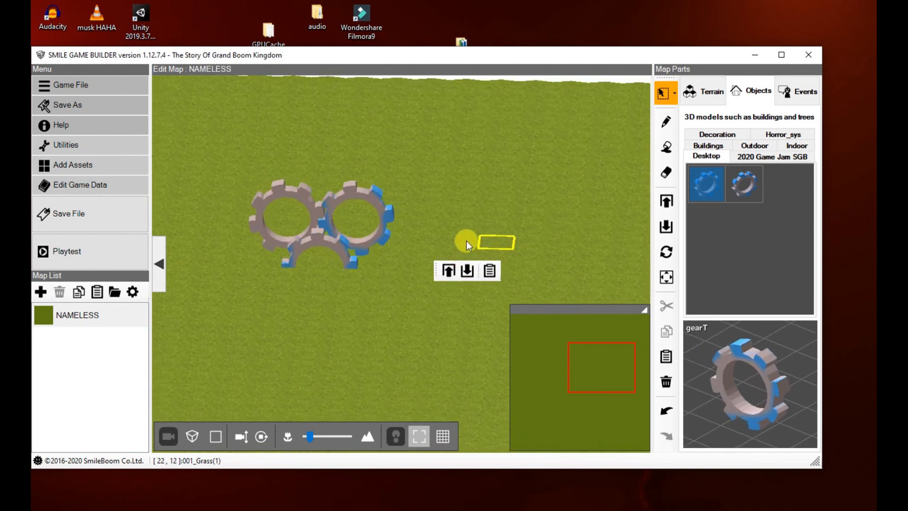
middle_drag(378, 300, 367, 331)
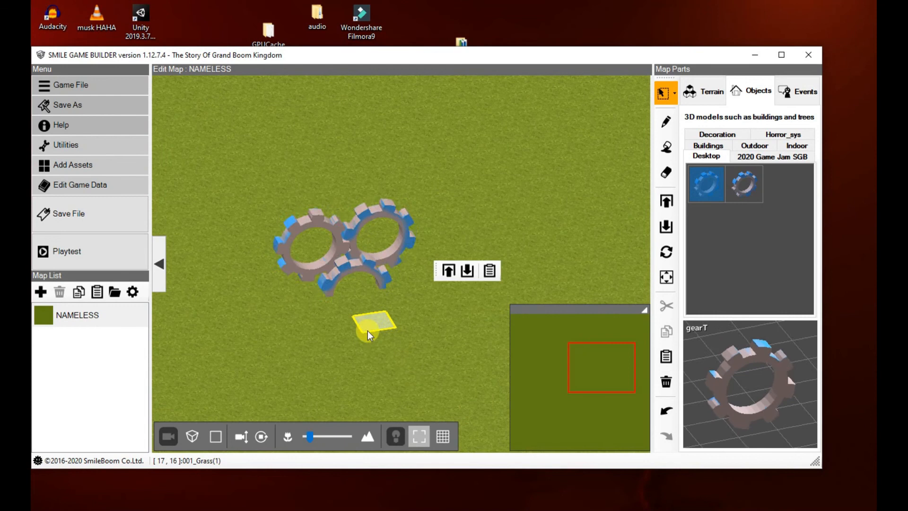
scroll(368, 333, up, 3)
right_drag(402, 351, 438, 358)
scroll(410, 351, down, 3)
middle_drag(416, 362, 398, 338)
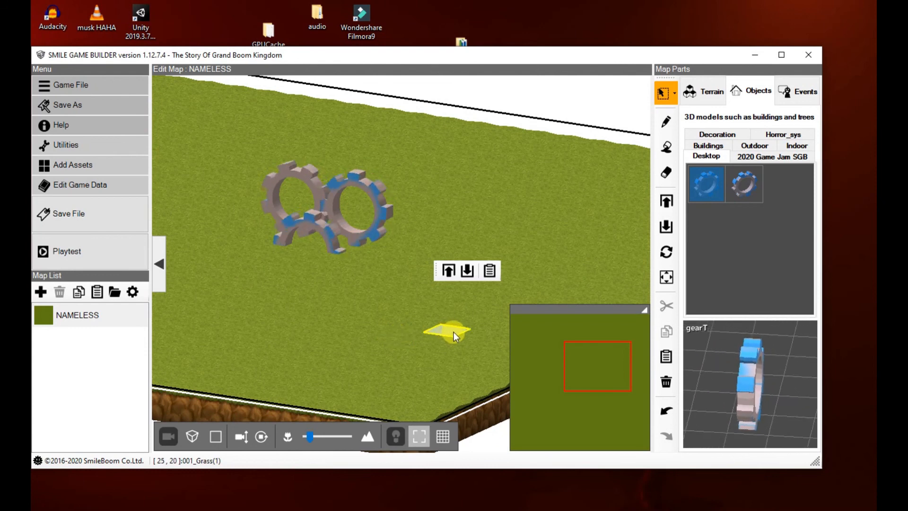